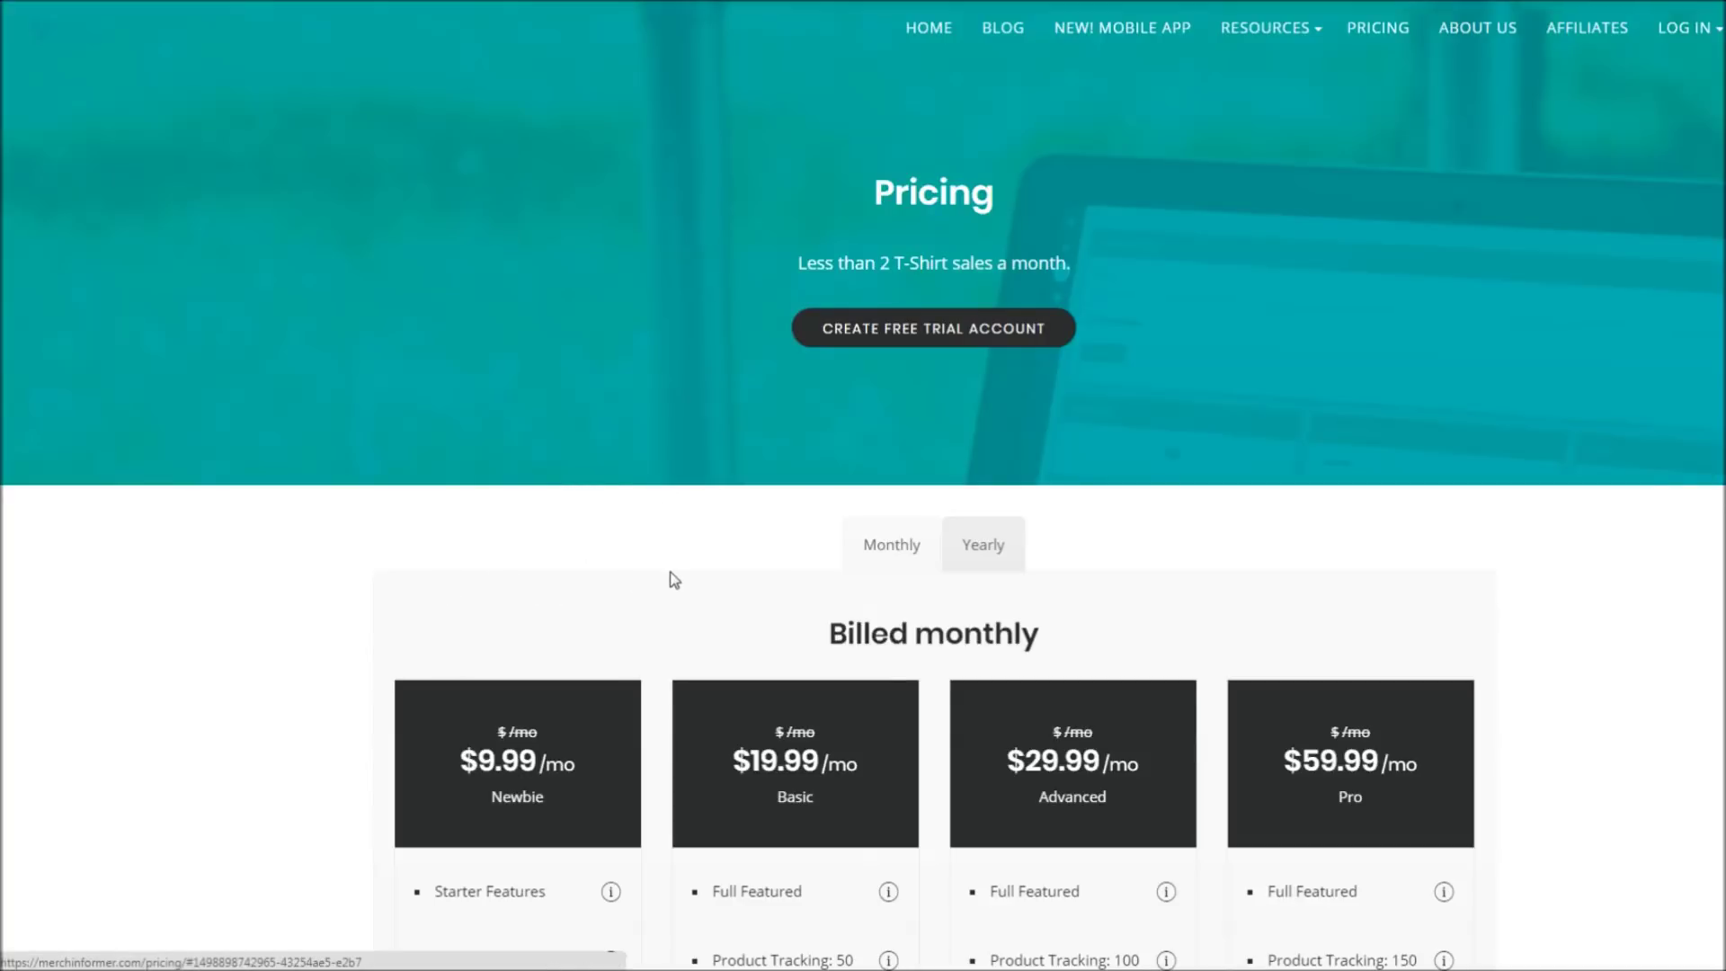
Step: Compare the monthly and yearly billing prices of the Newbie, Basic, Advanced and Pro plans
scroll(629, 575, down, 2)
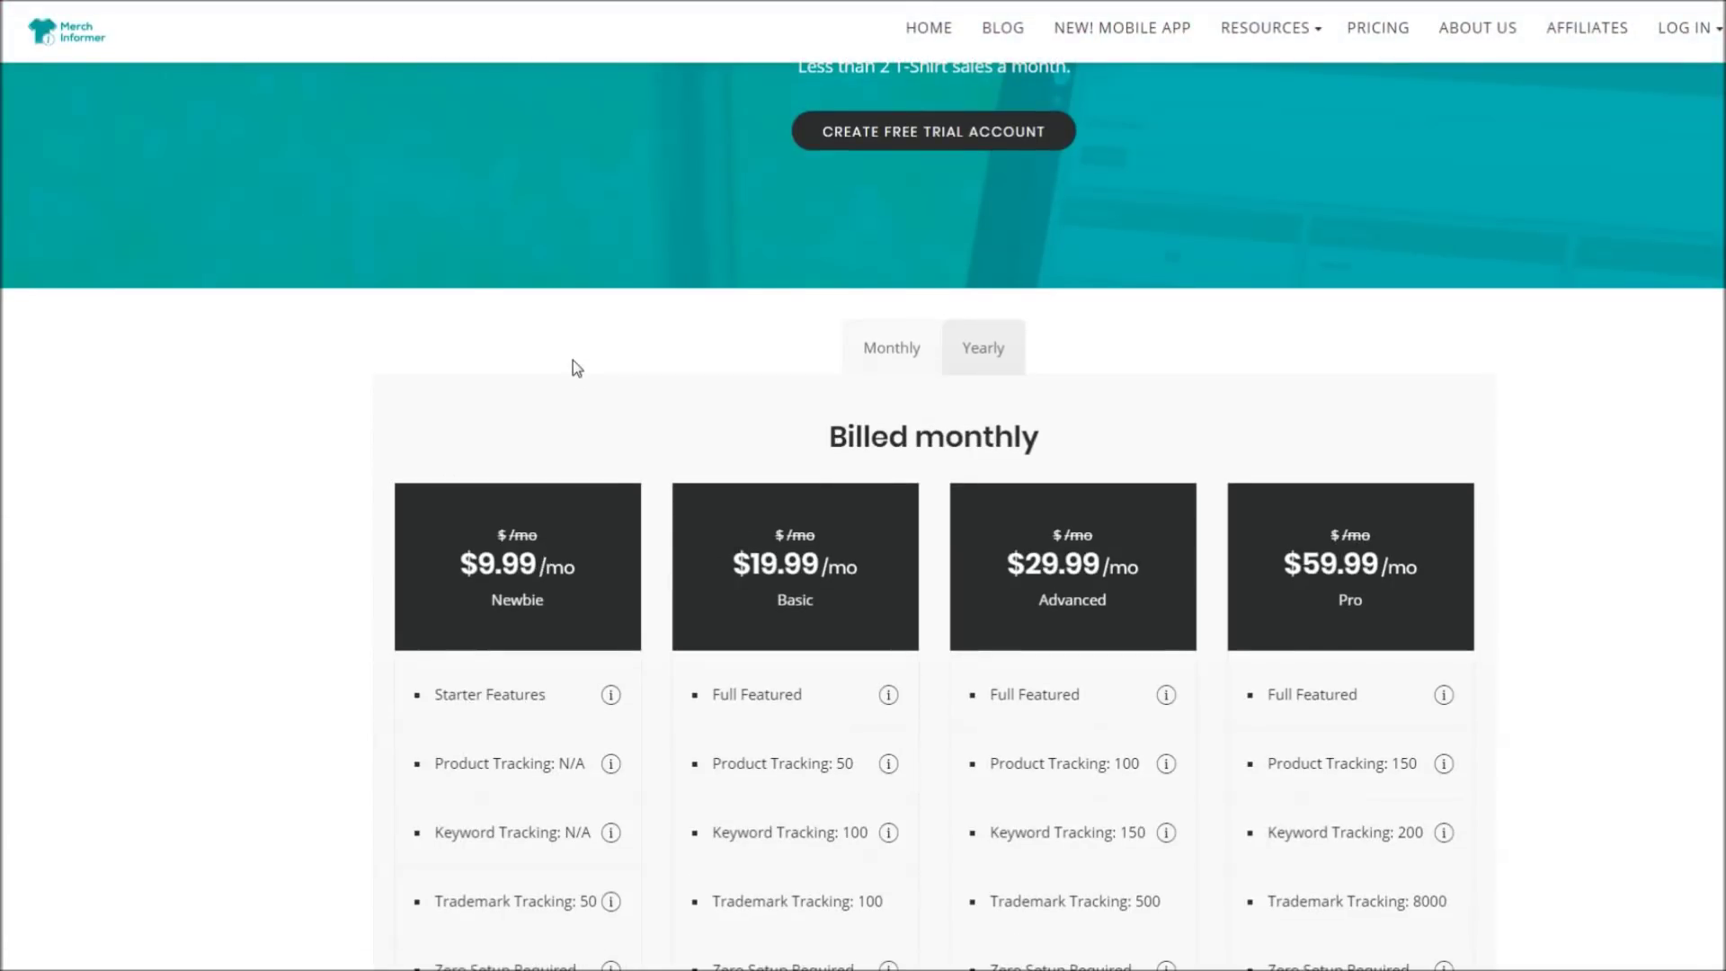
mouse_move(611, 697)
scroll(516, 423, down, 2)
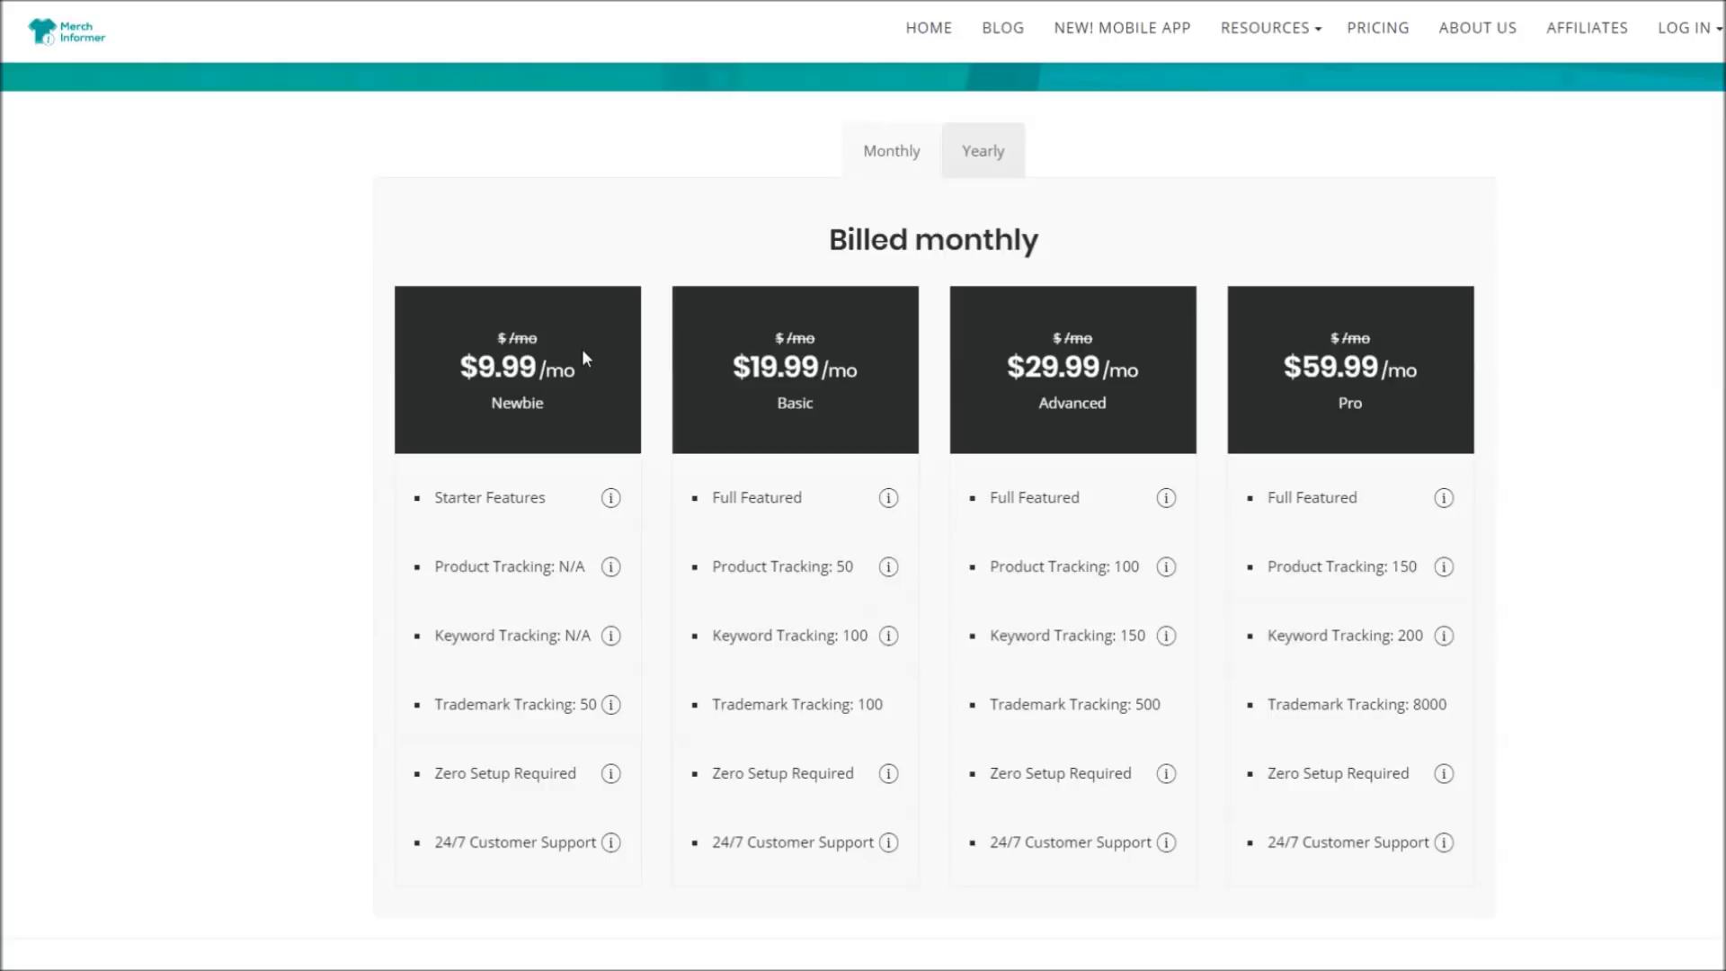
click(972, 159)
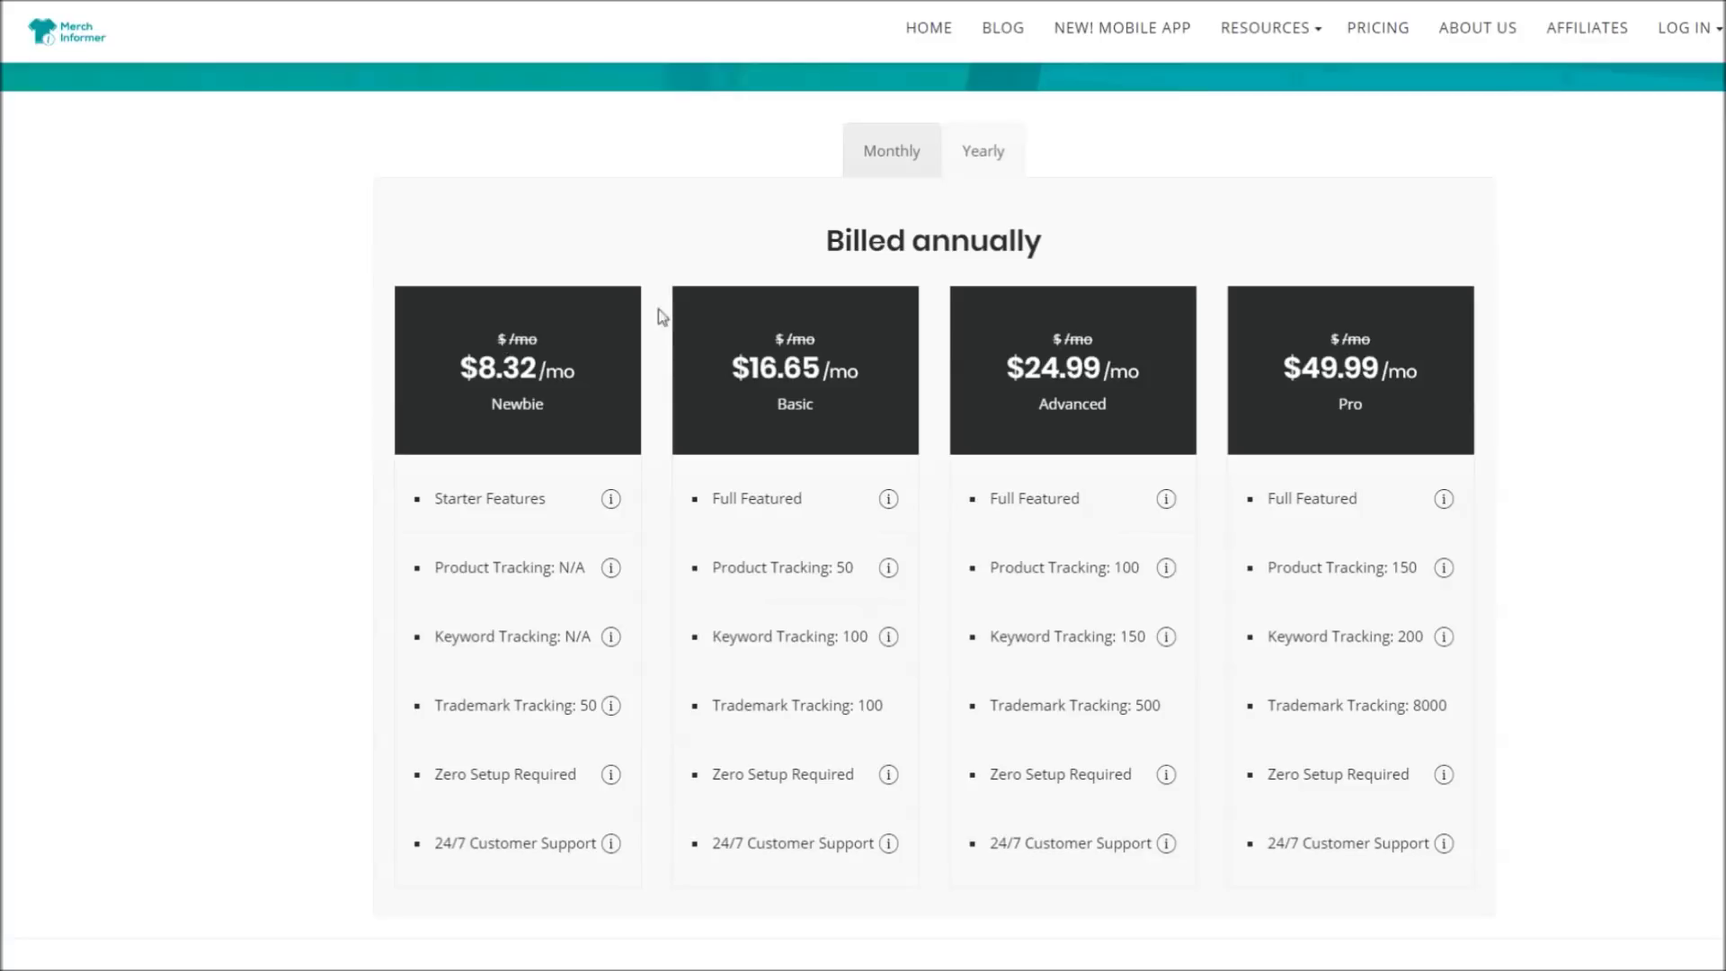
click(883, 151)
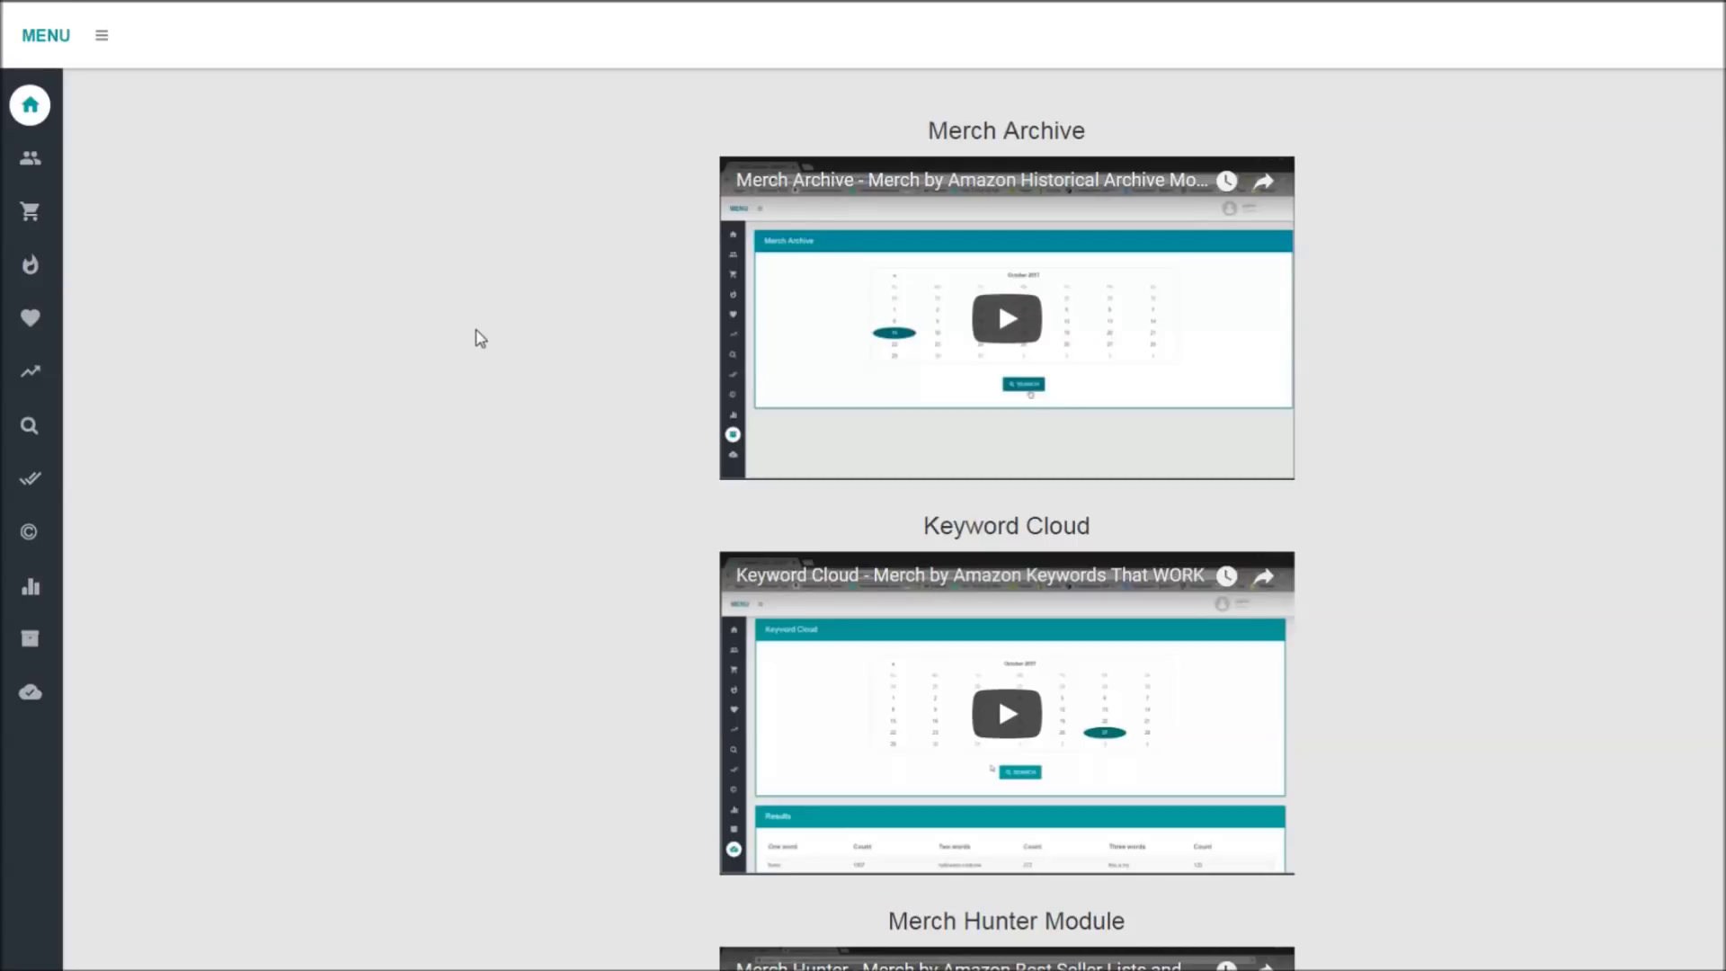
Step: Run a Merchant Search for the brand Unicorn Shirt Co., copied from the Amazon listing of the Unicorn Always Be You Shirt
mouse_move(50, 128)
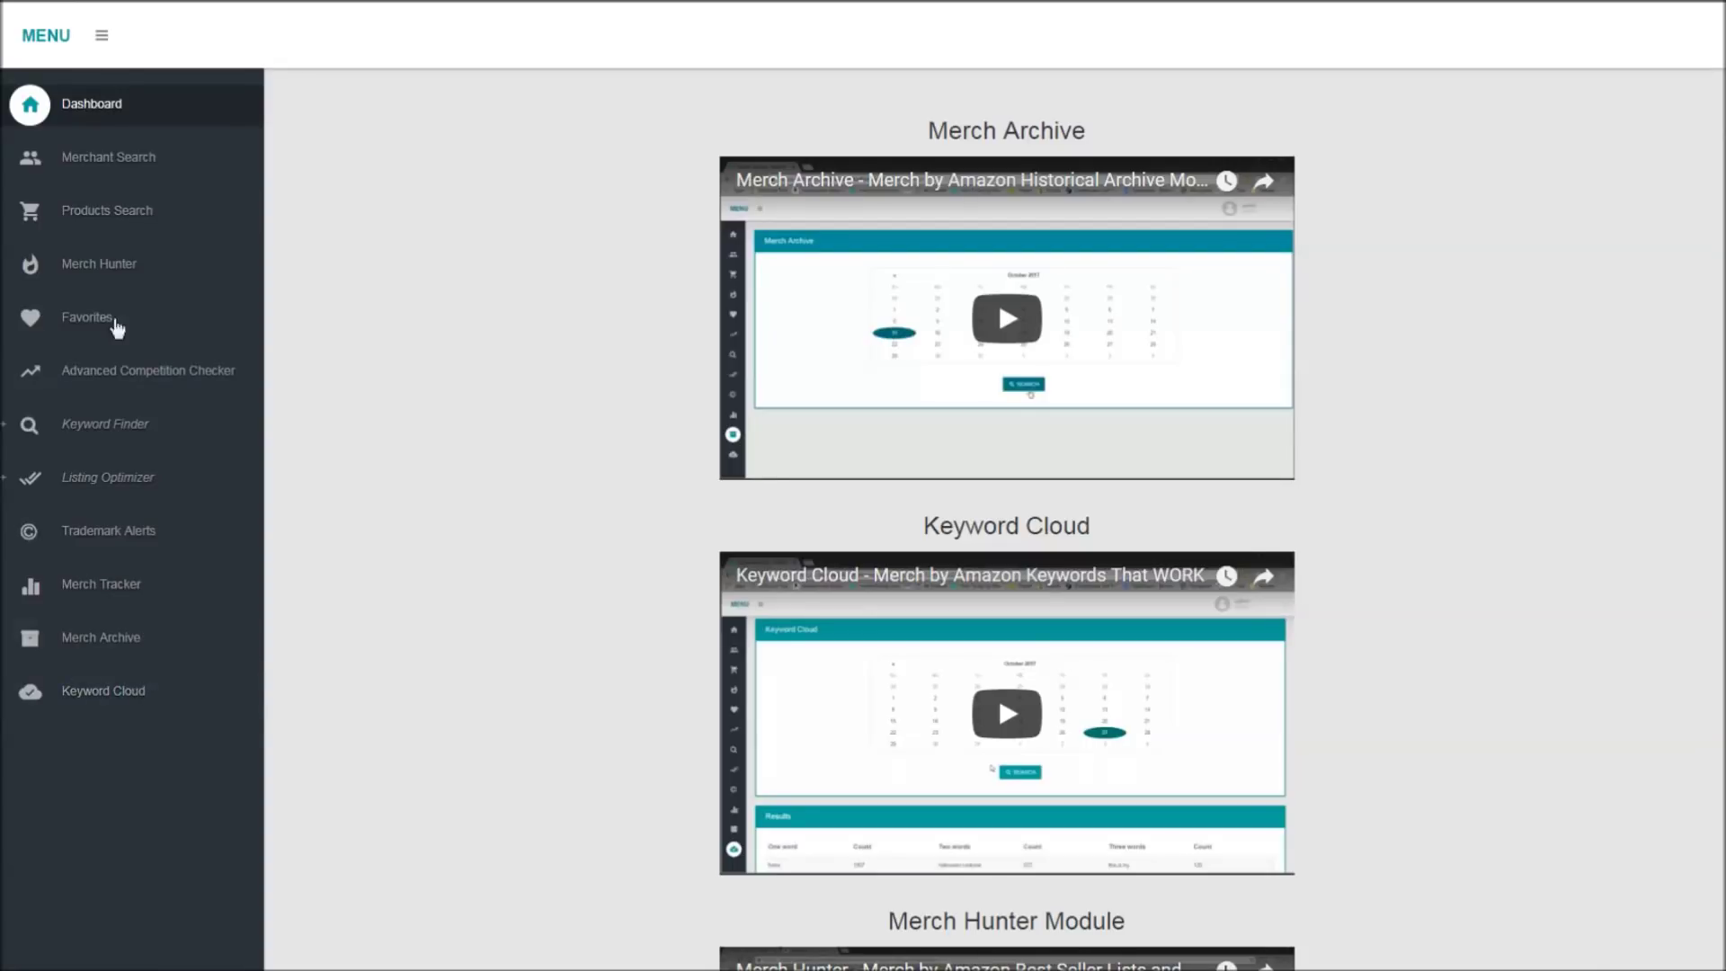
click(137, 160)
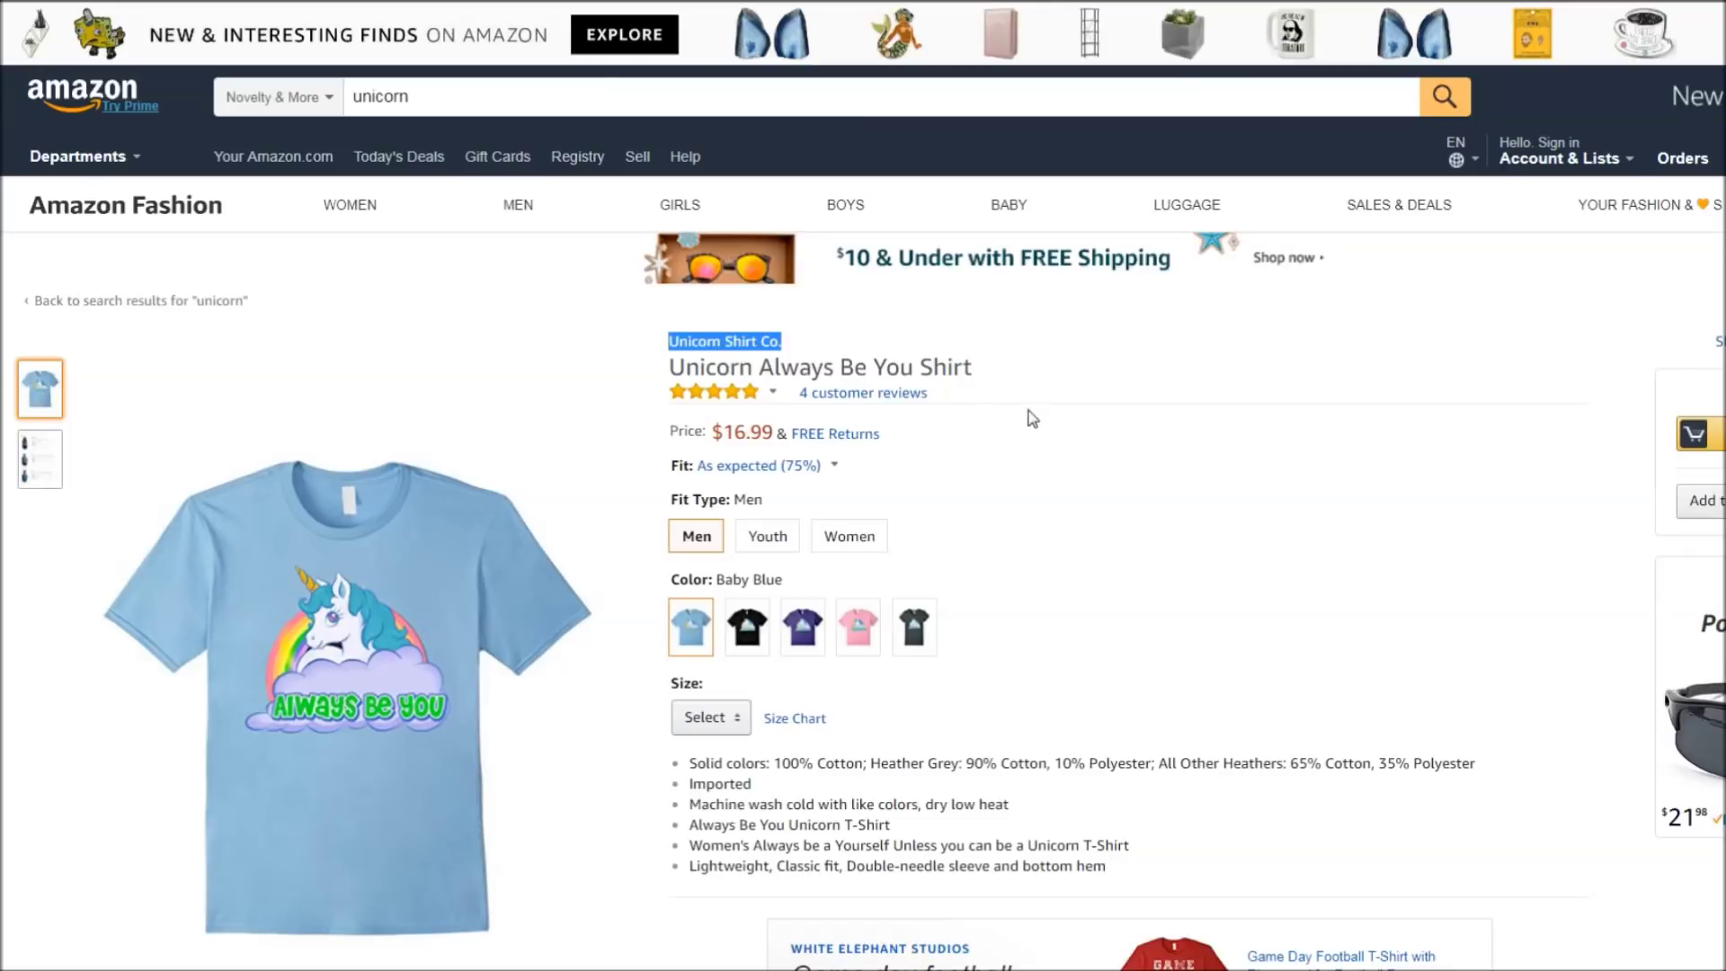
click(1114, 479)
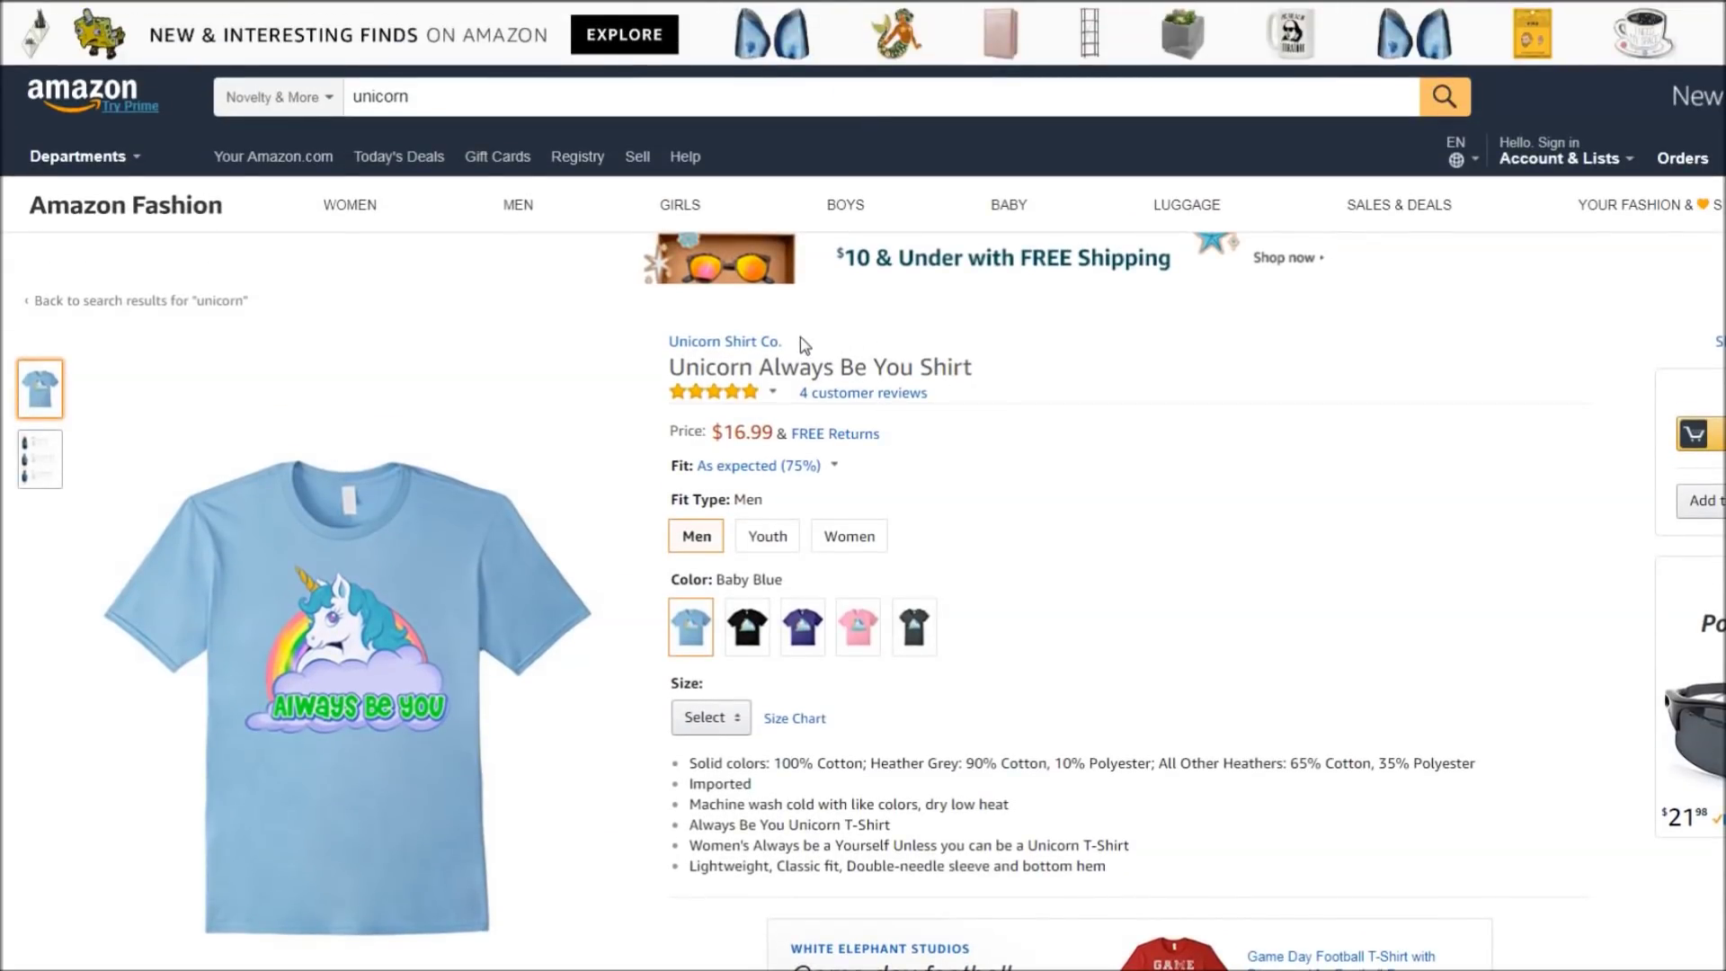
drag(803, 345, 674, 344)
key(ctrl+c)
key(alt+Tab)
click(224, 204)
key(ctrl+v)
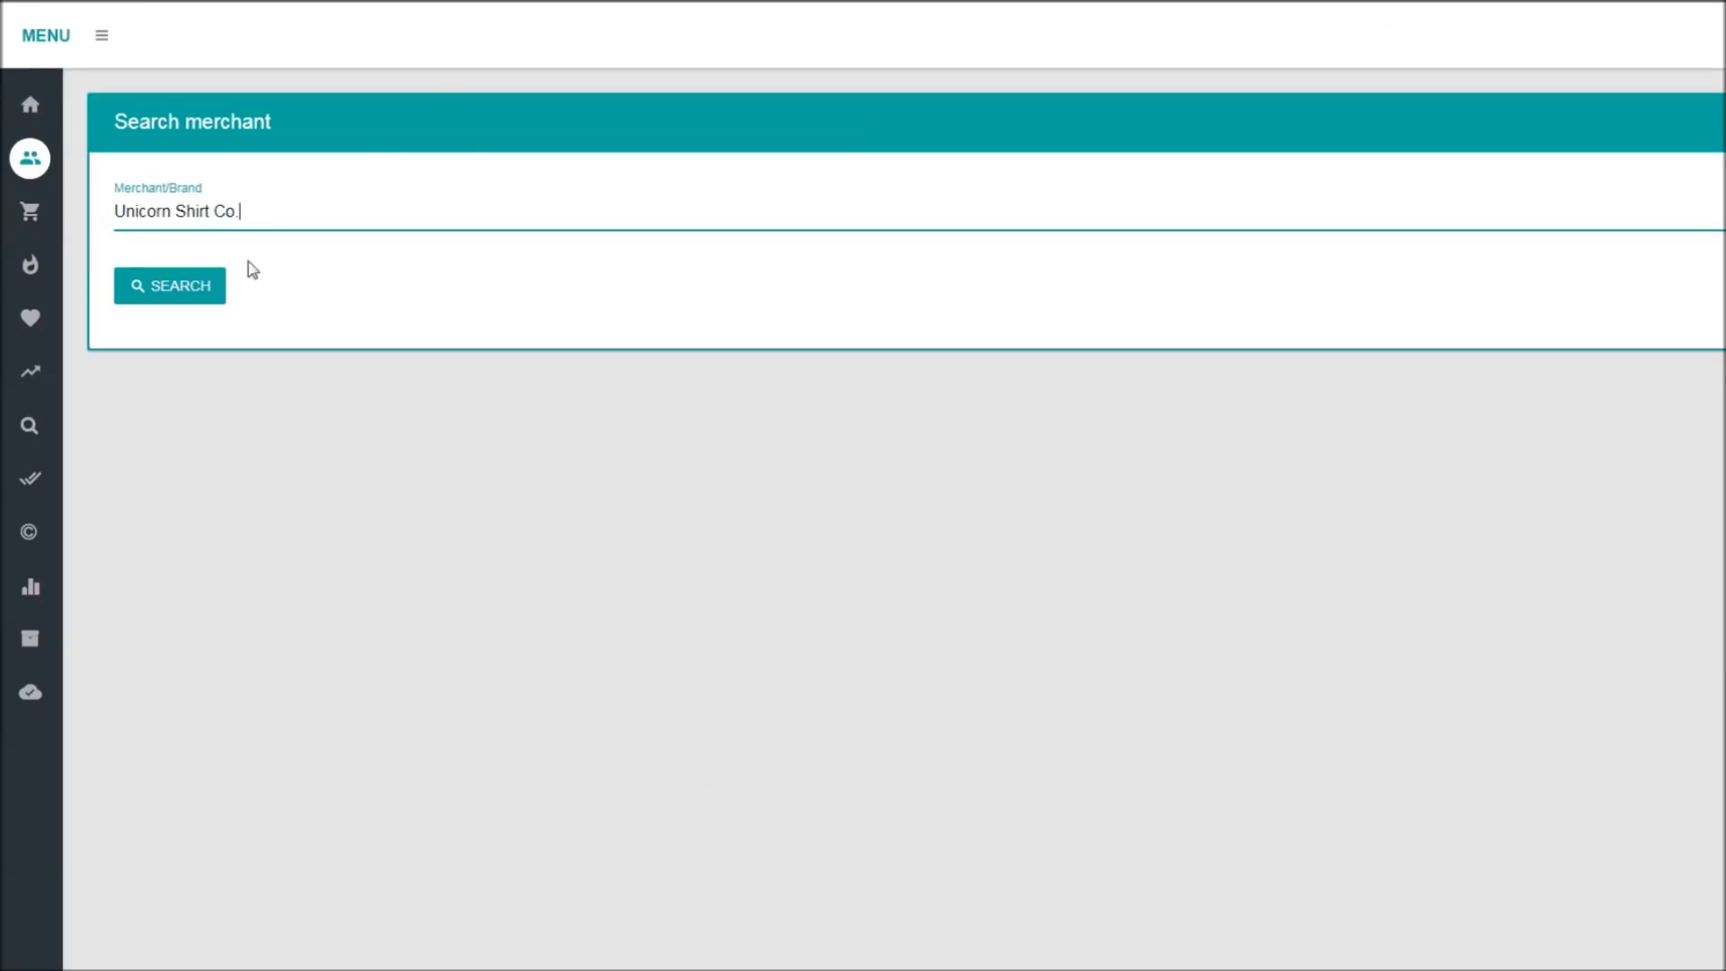
click(161, 291)
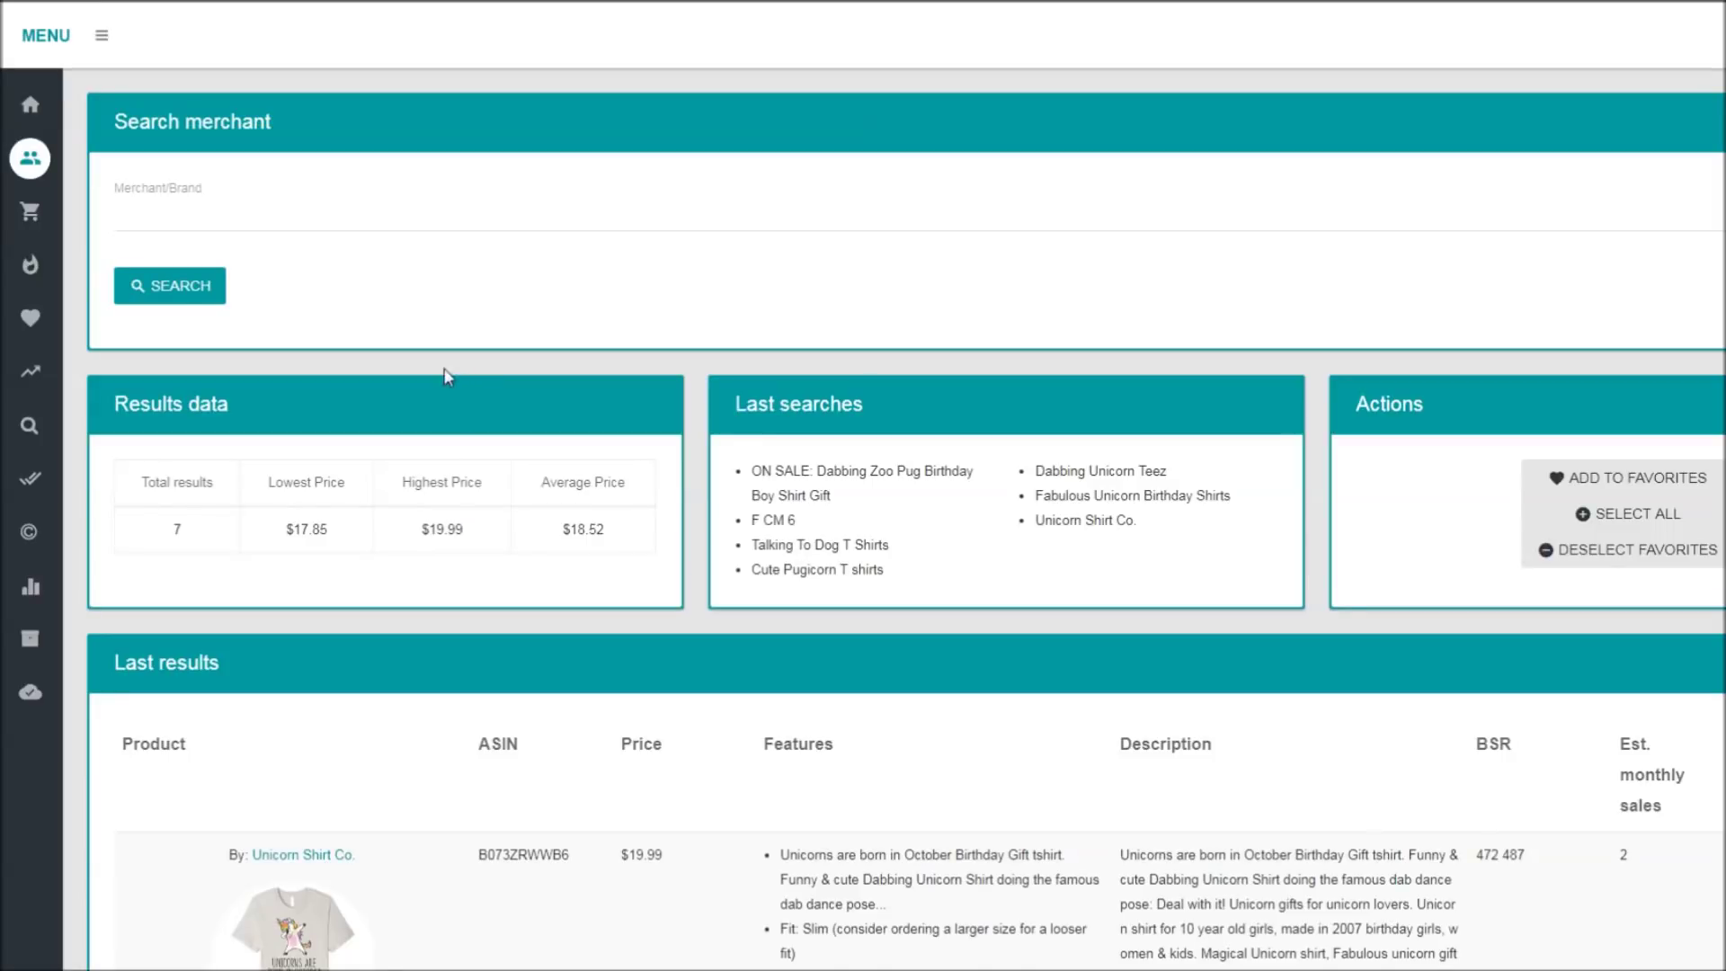
Step: Examine the merchant's results summary and the features, BSR and estimated monthly sales of its listed products
scroll(466, 432, down, 2)
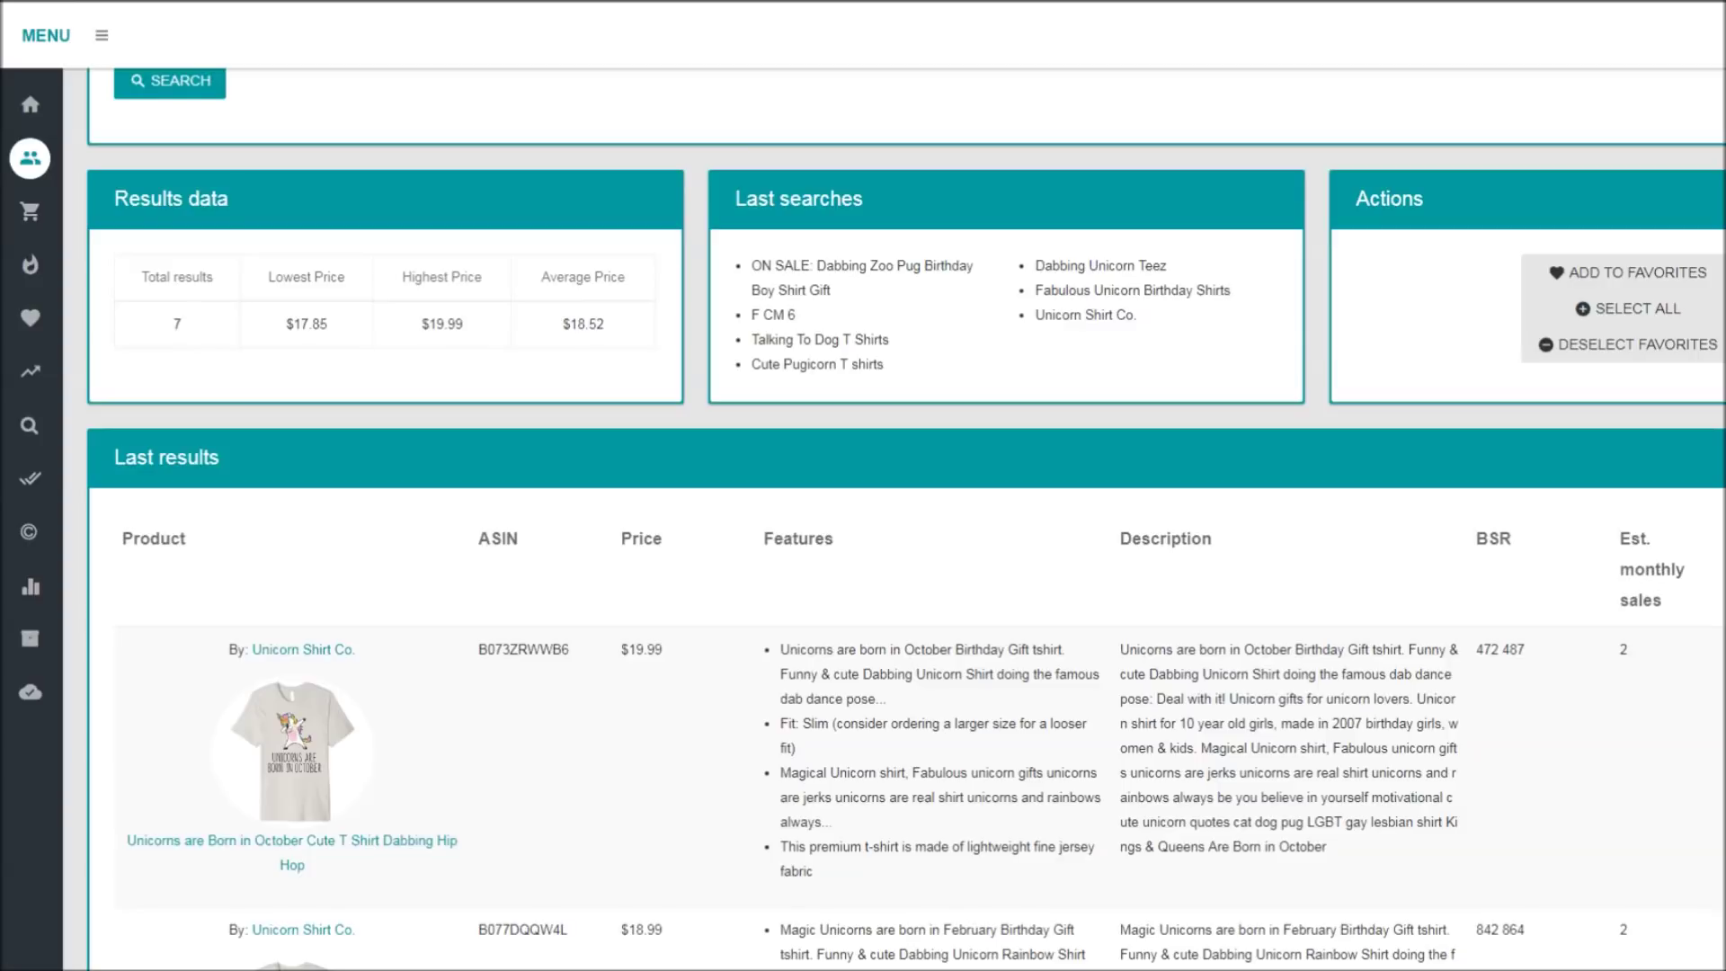
double_click(177, 325)
click(196, 341)
scroll(584, 550, down, 2)
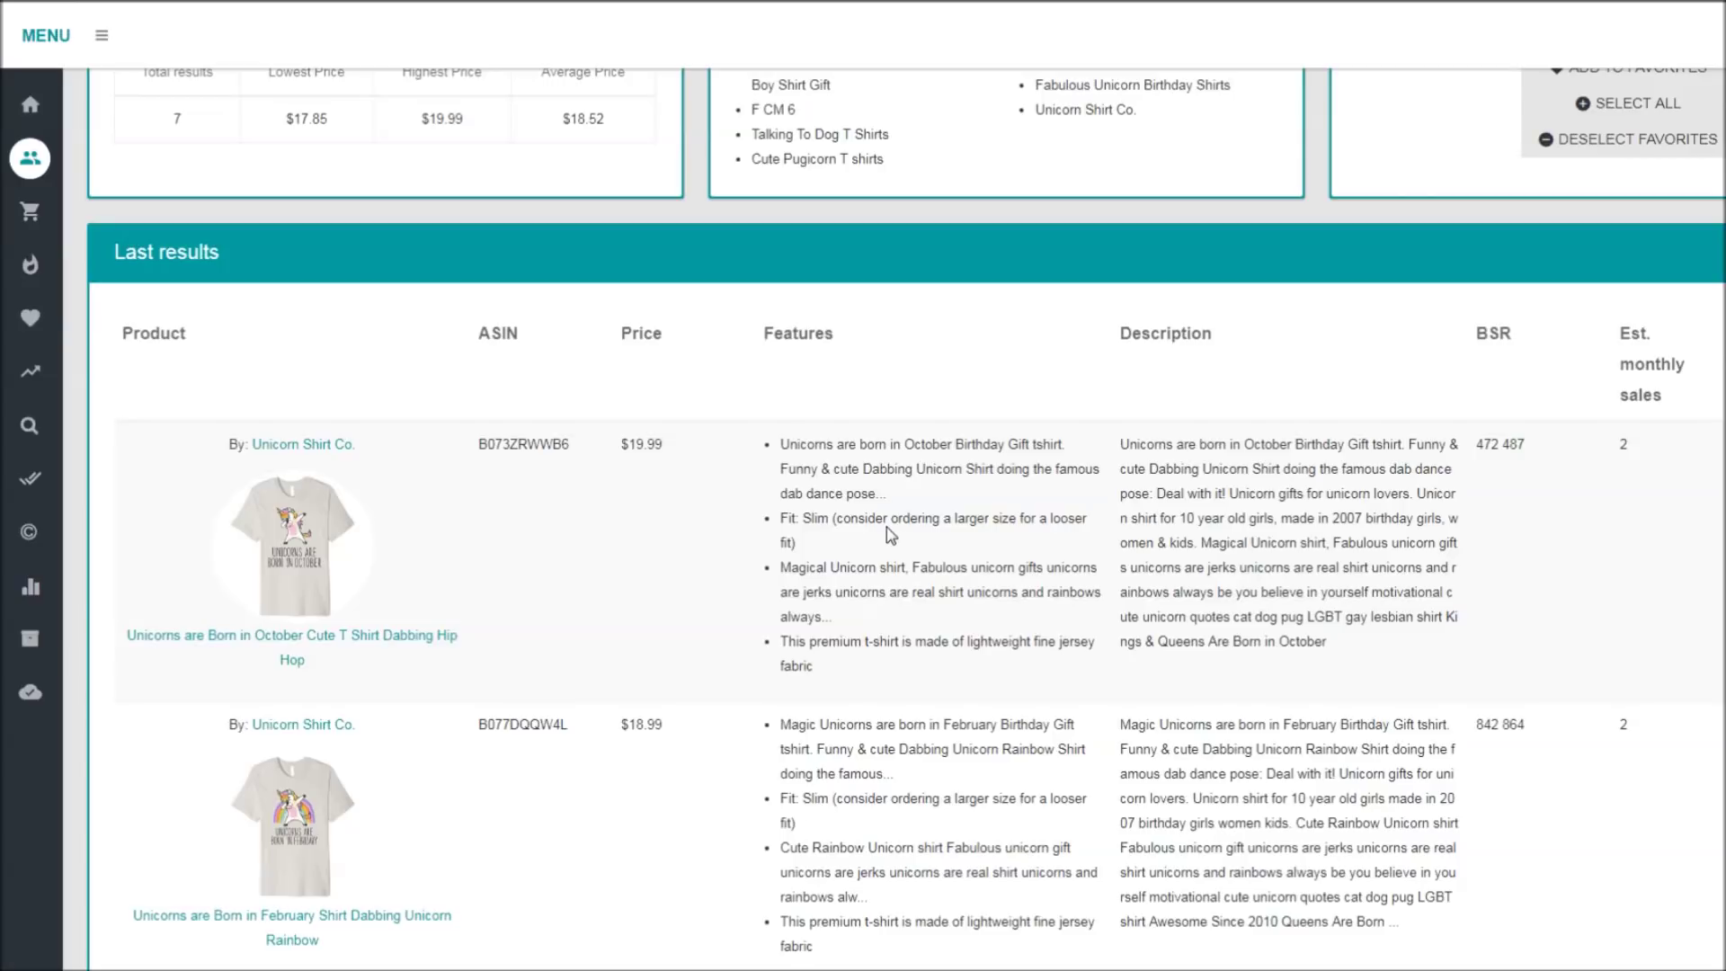
Step: Check the category options in Products Search and search Merch By Amazon Shirts for the keyword "unicorn"
mouse_move(95, 215)
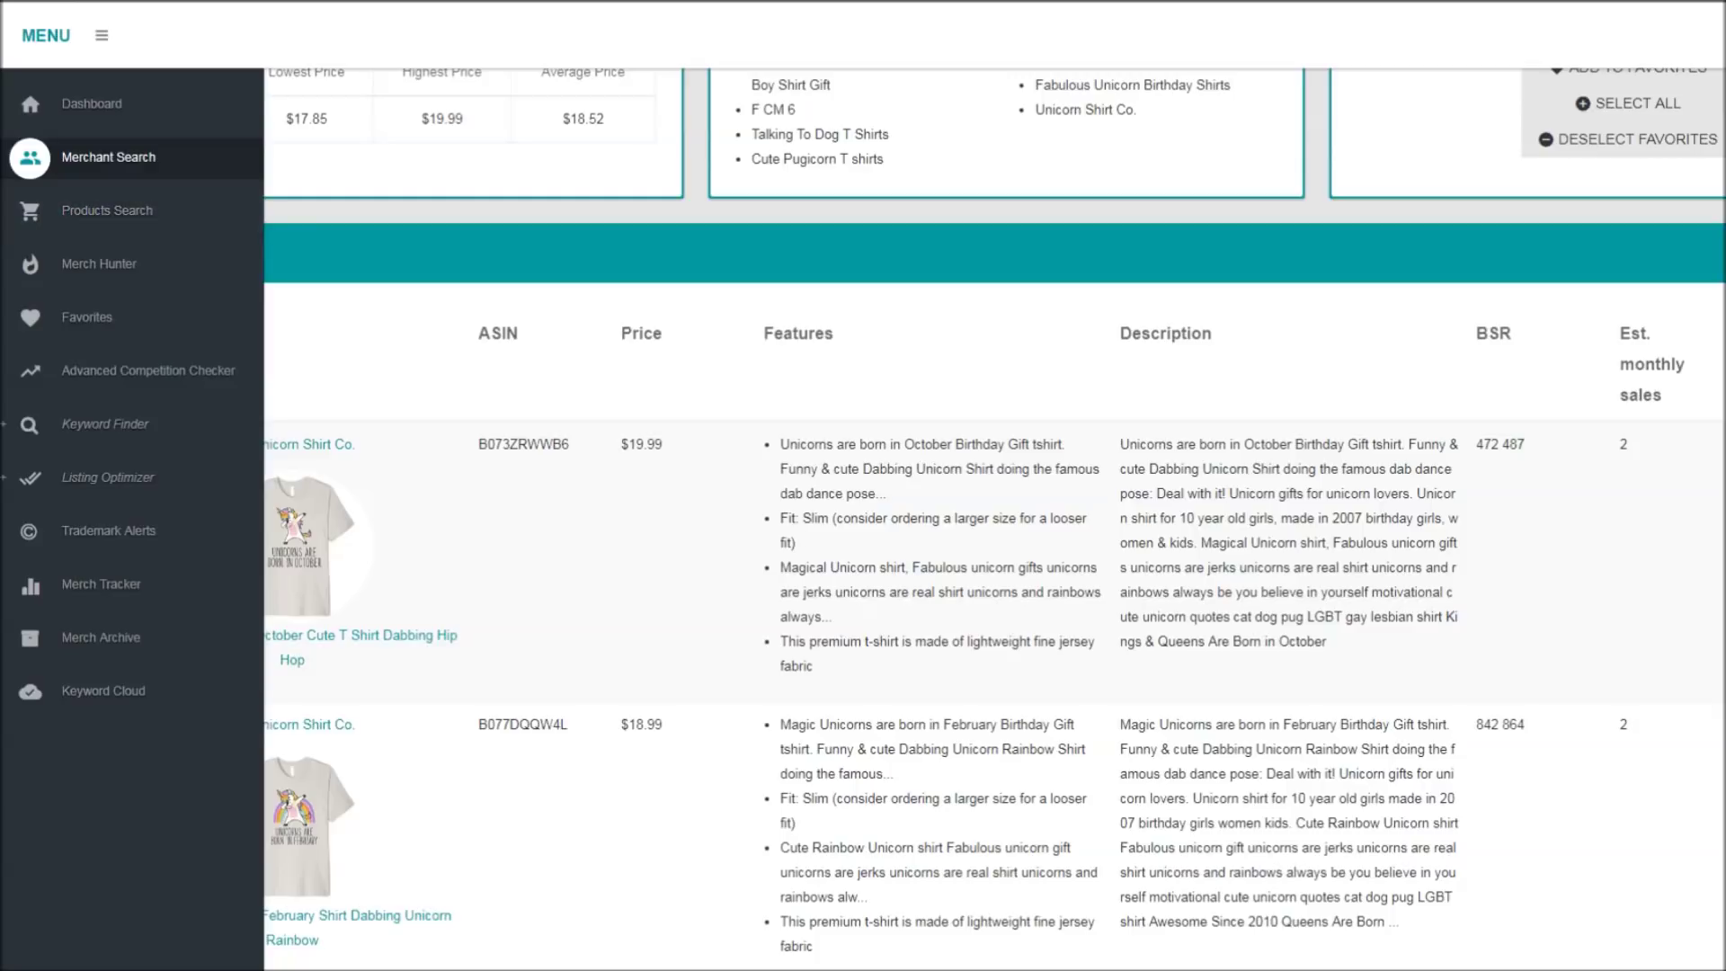
click(111, 212)
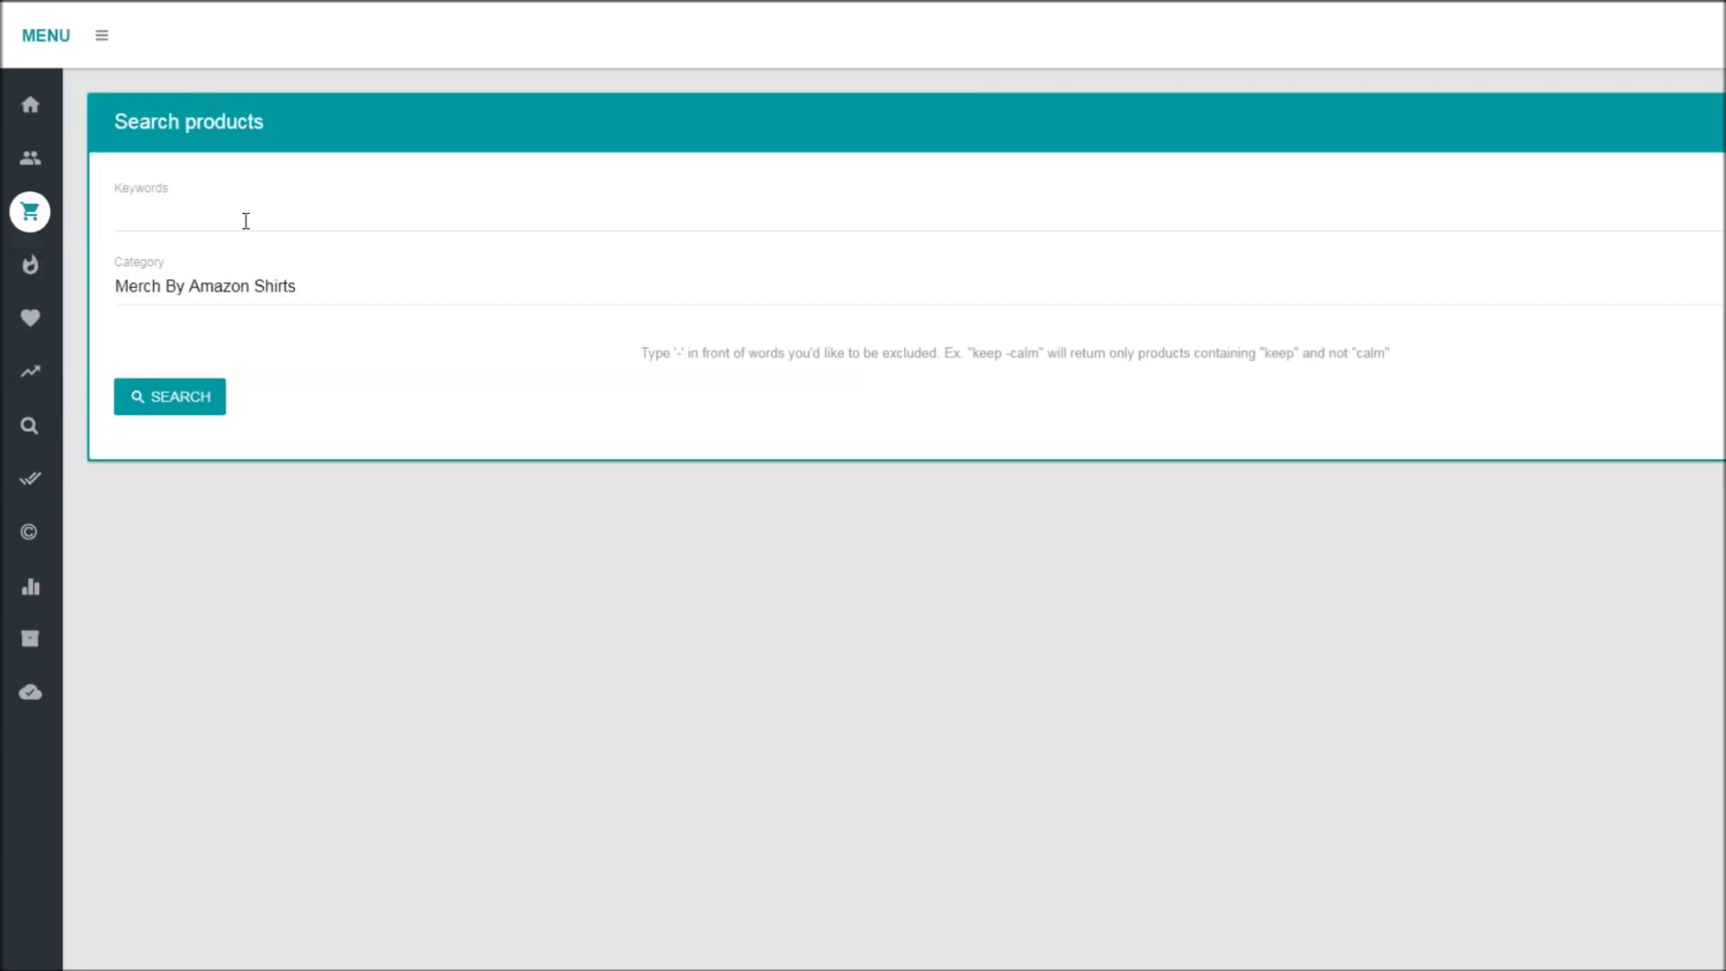
click(312, 290)
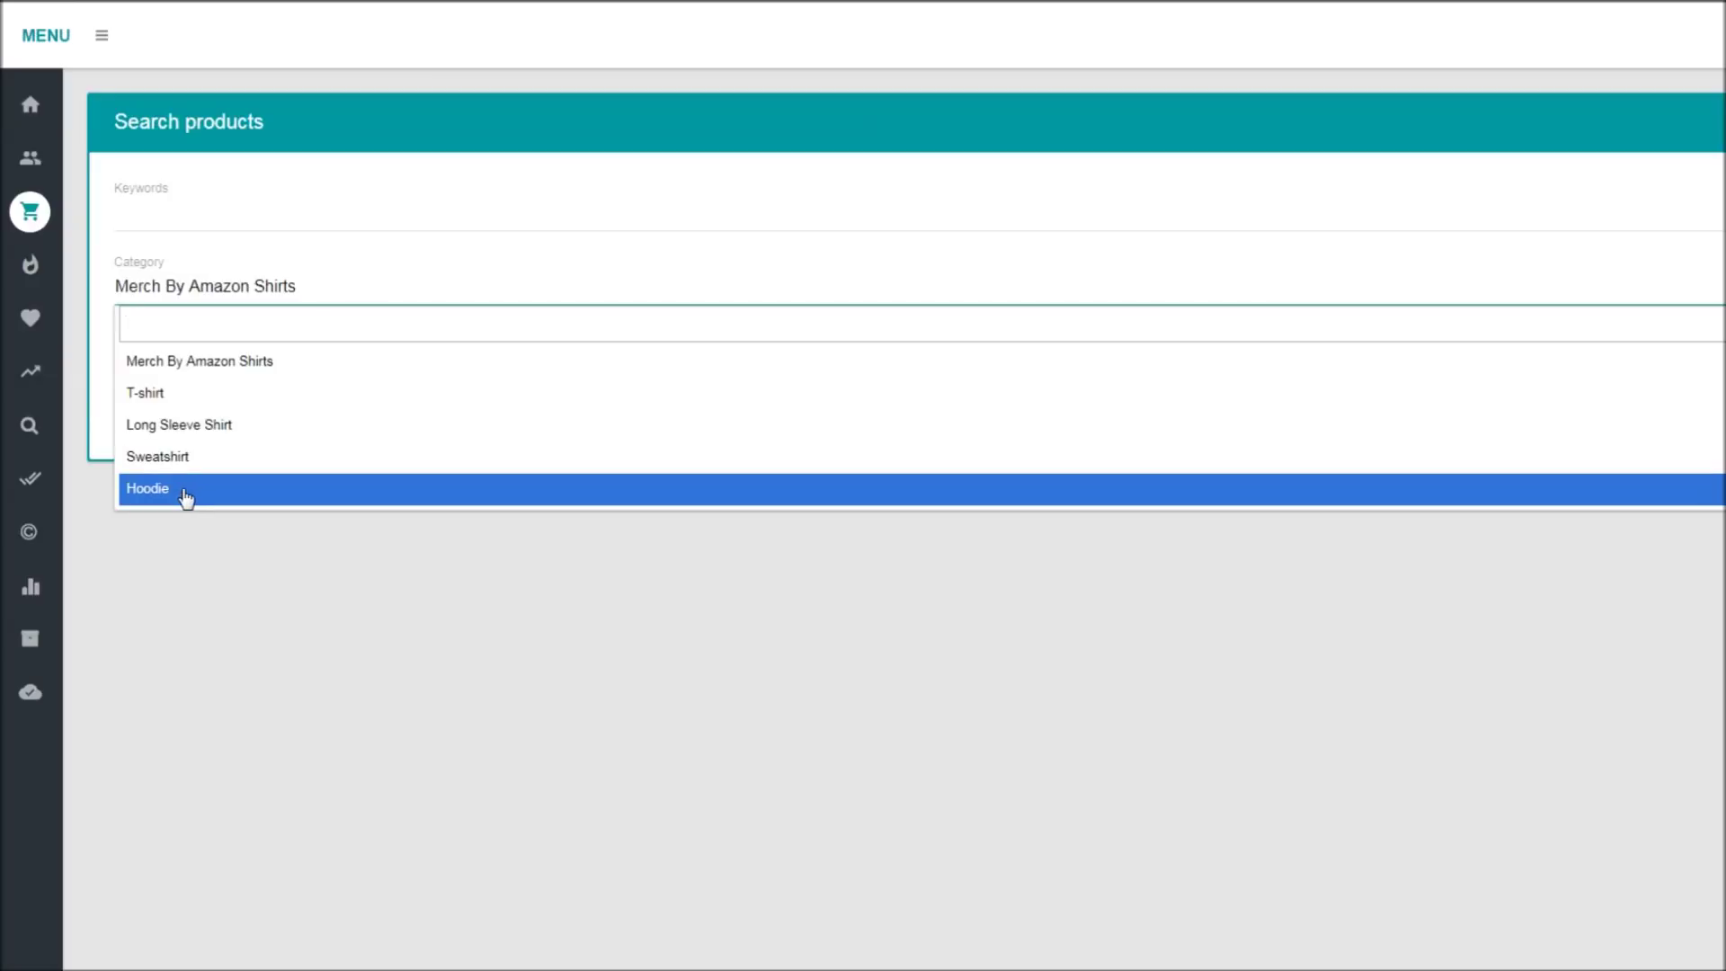
click(203, 546)
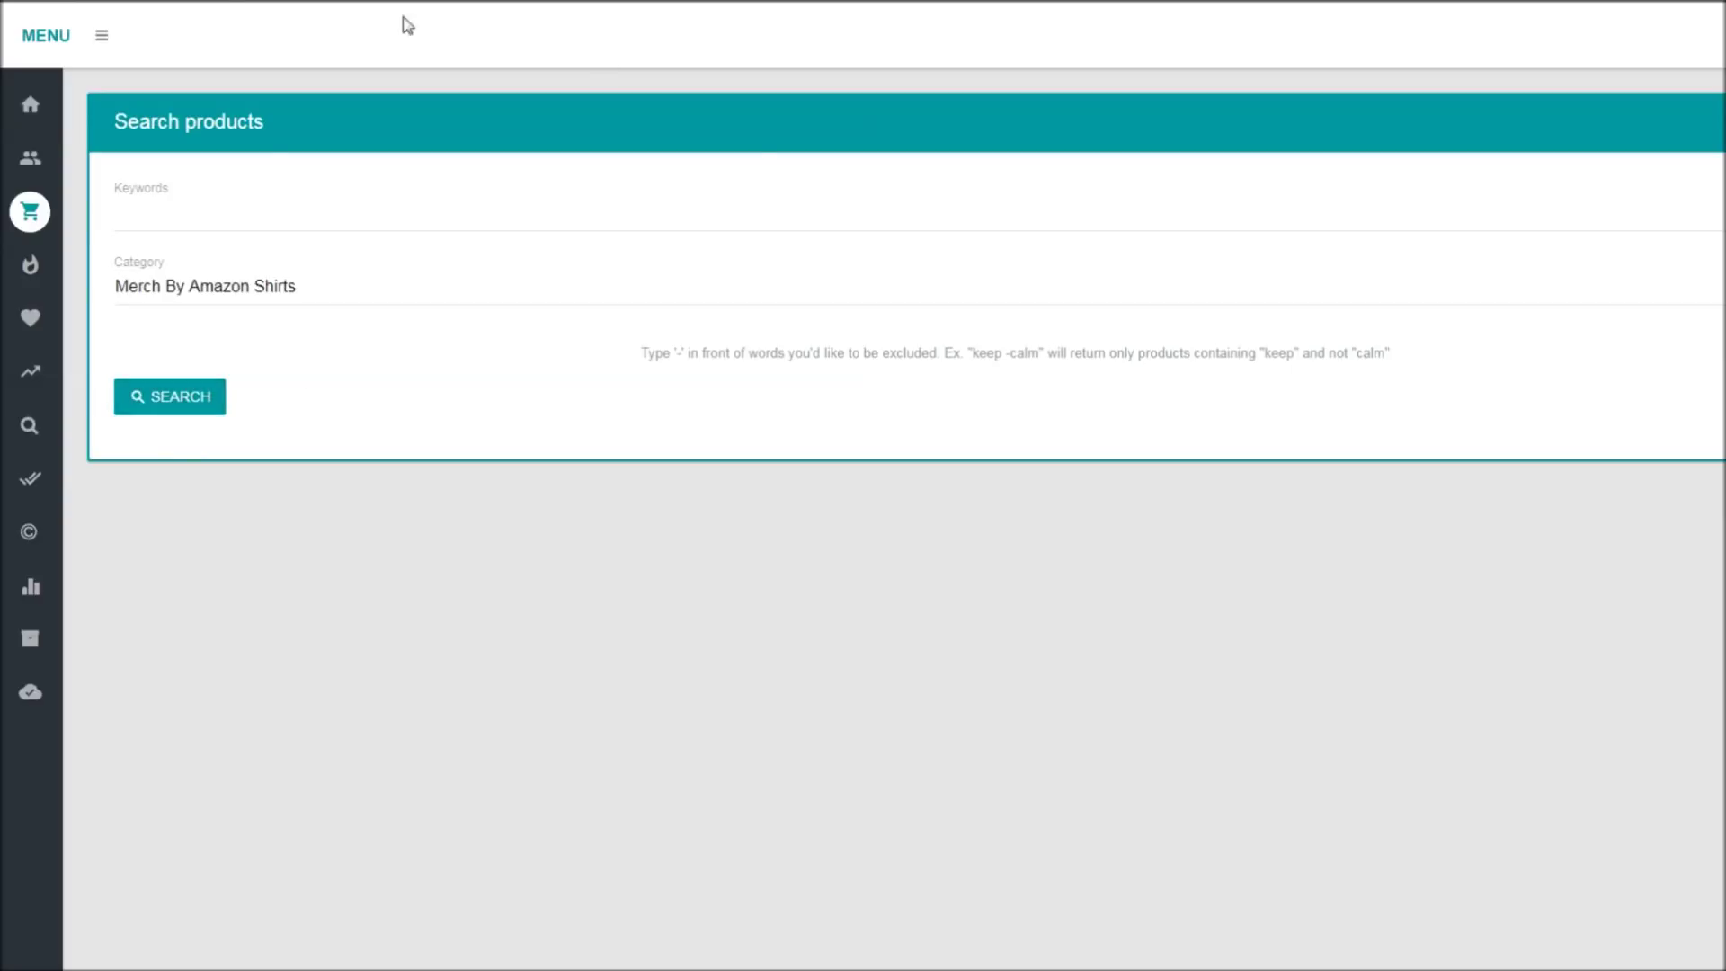
click(258, 221)
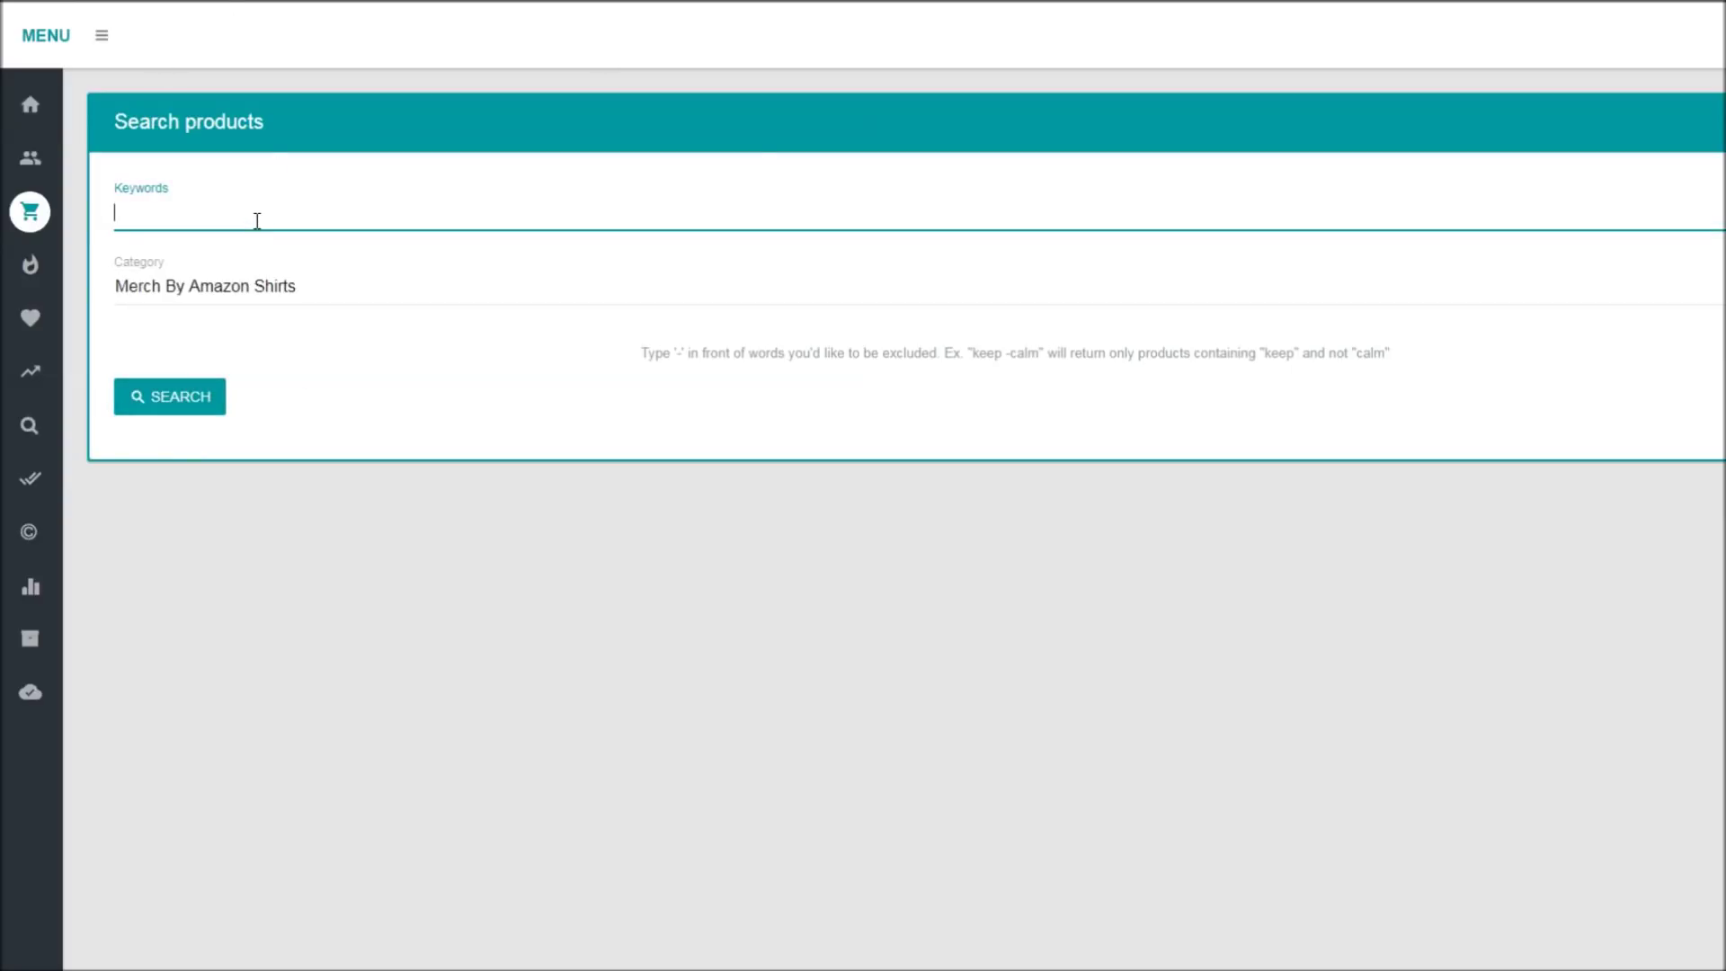
text(unicorn)
click(180, 394)
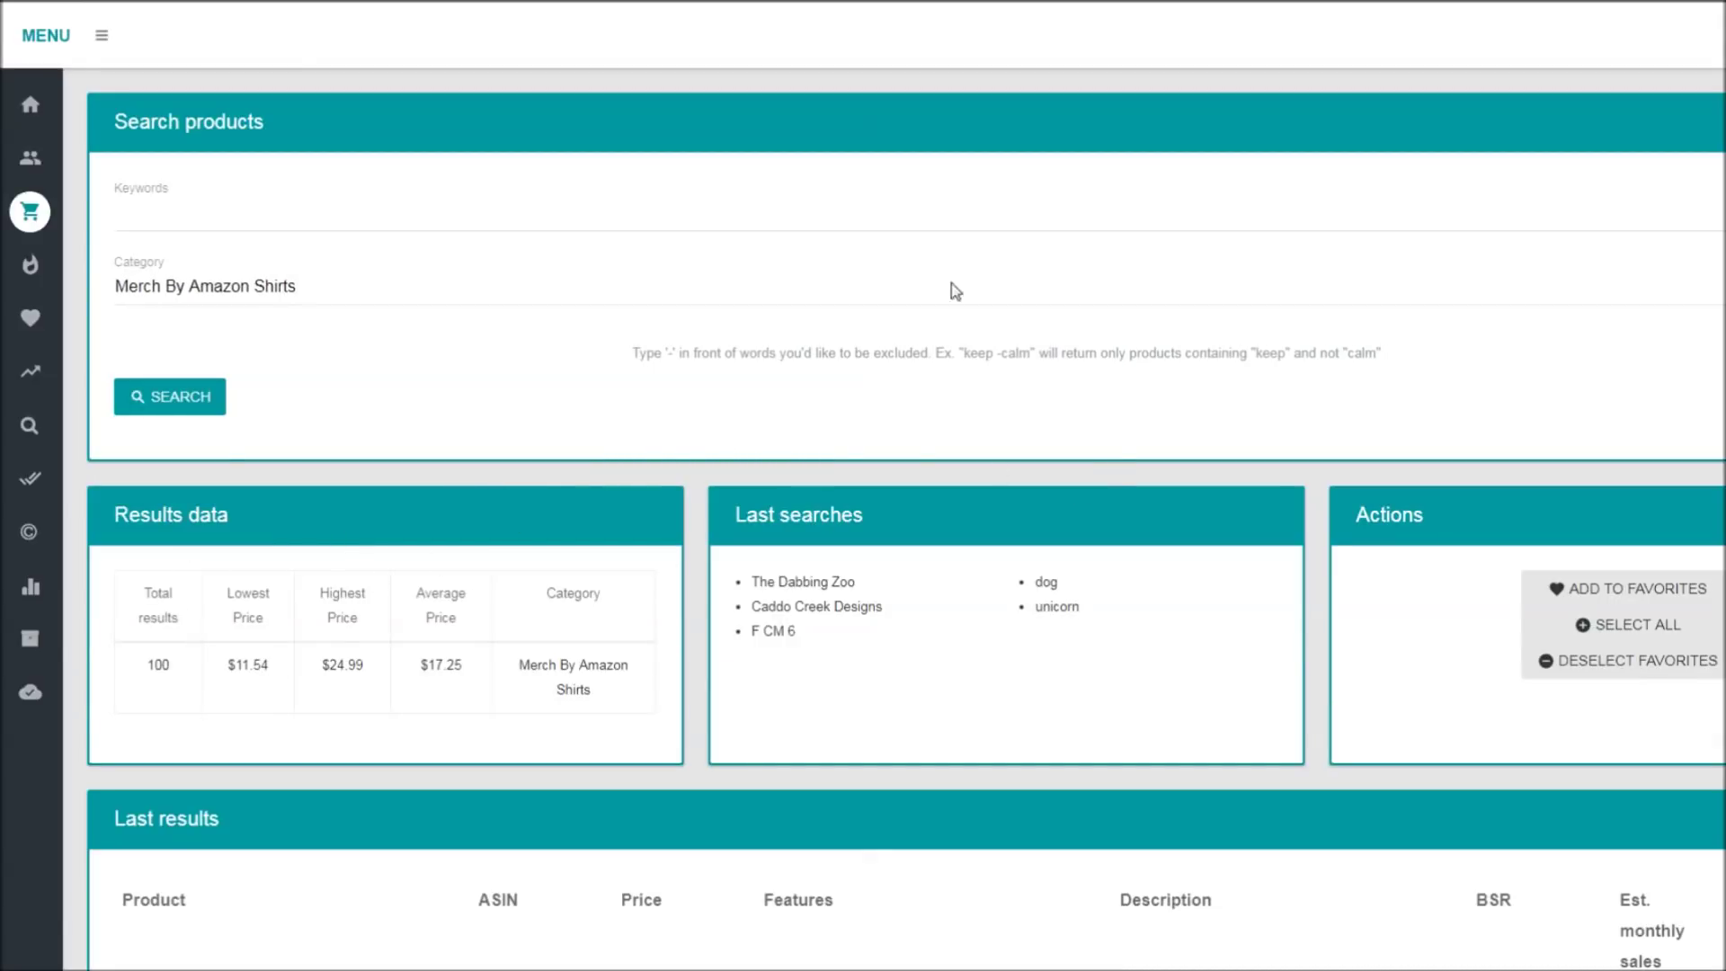
Step: Examine the price range of the unicorn results and the first shirt's BSR, feature keywords and title
scroll(481, 620, down, 2)
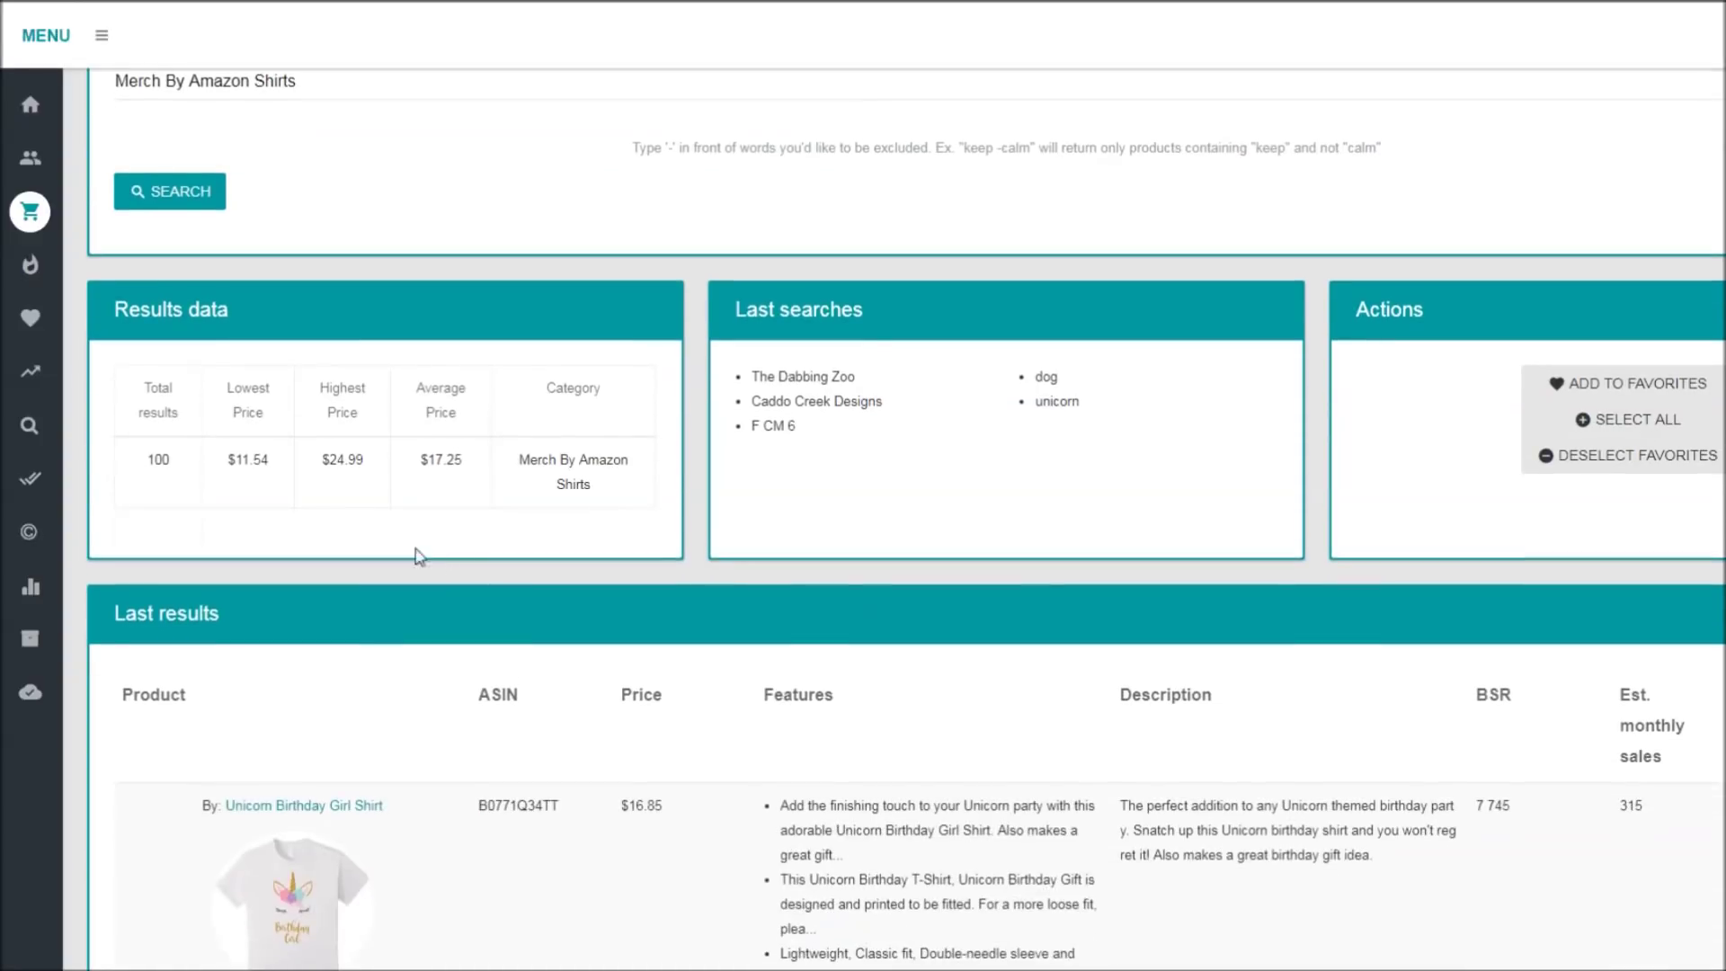
drag(229, 460, 271, 464)
drag(322, 459, 366, 463)
scroll(659, 617, down, 5)
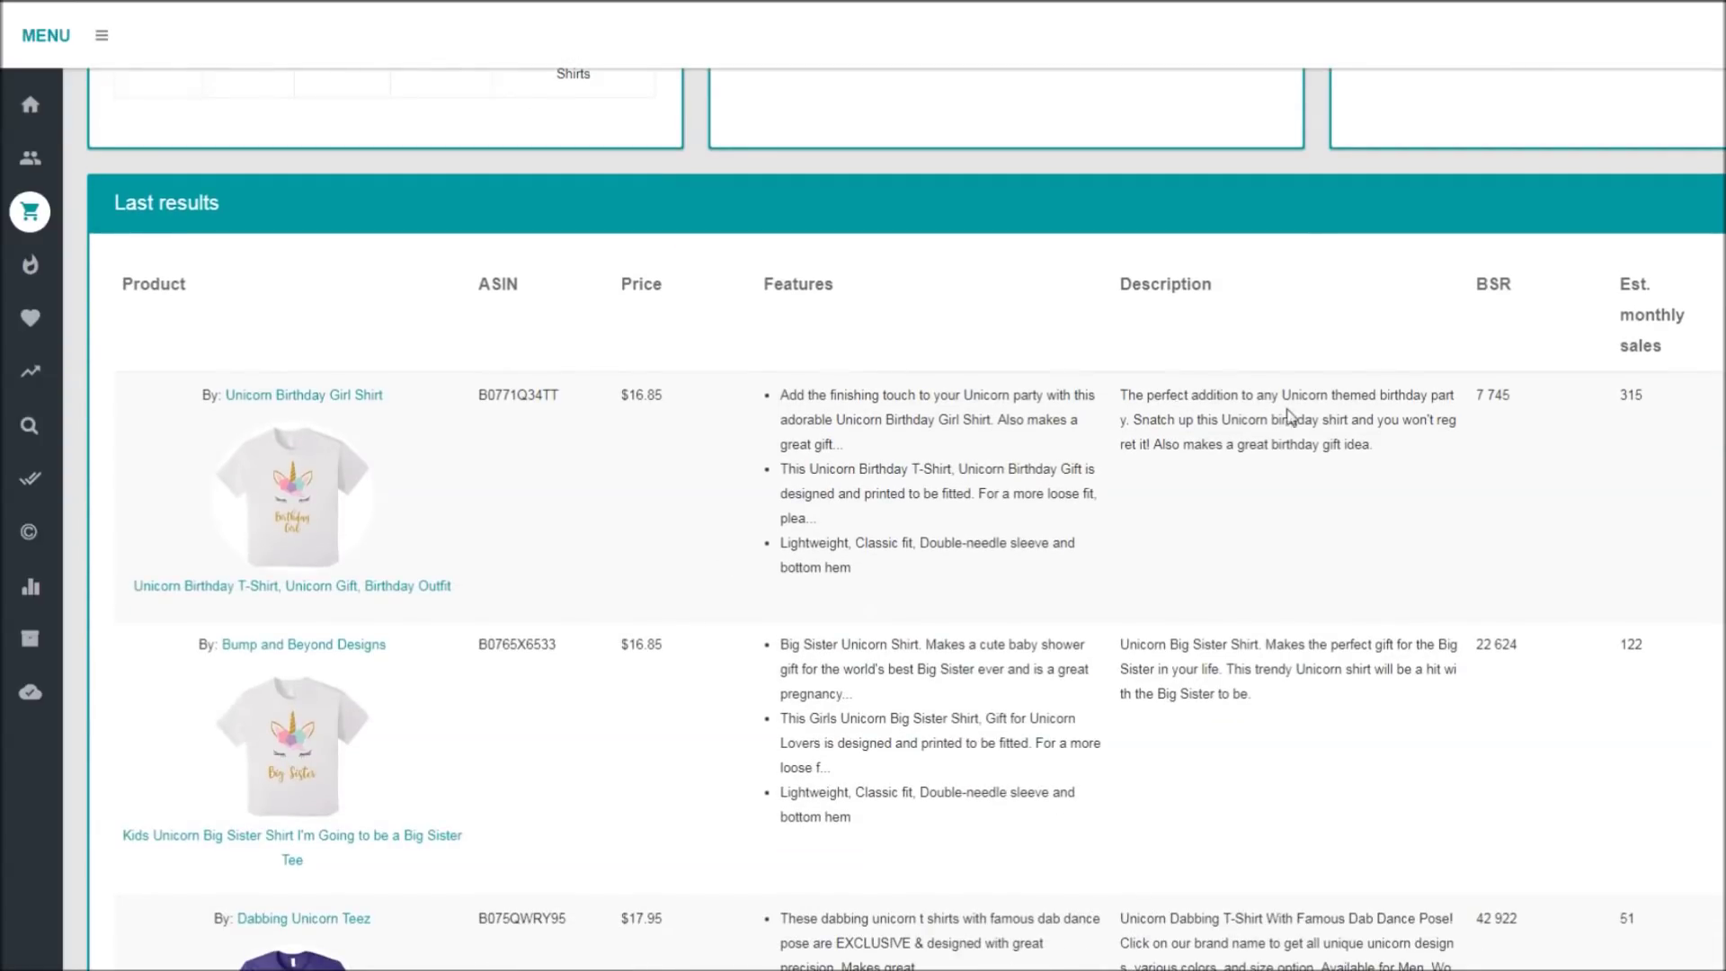
drag(1513, 395, 1477, 406)
click(1521, 401)
drag(809, 469, 1085, 470)
click(385, 590)
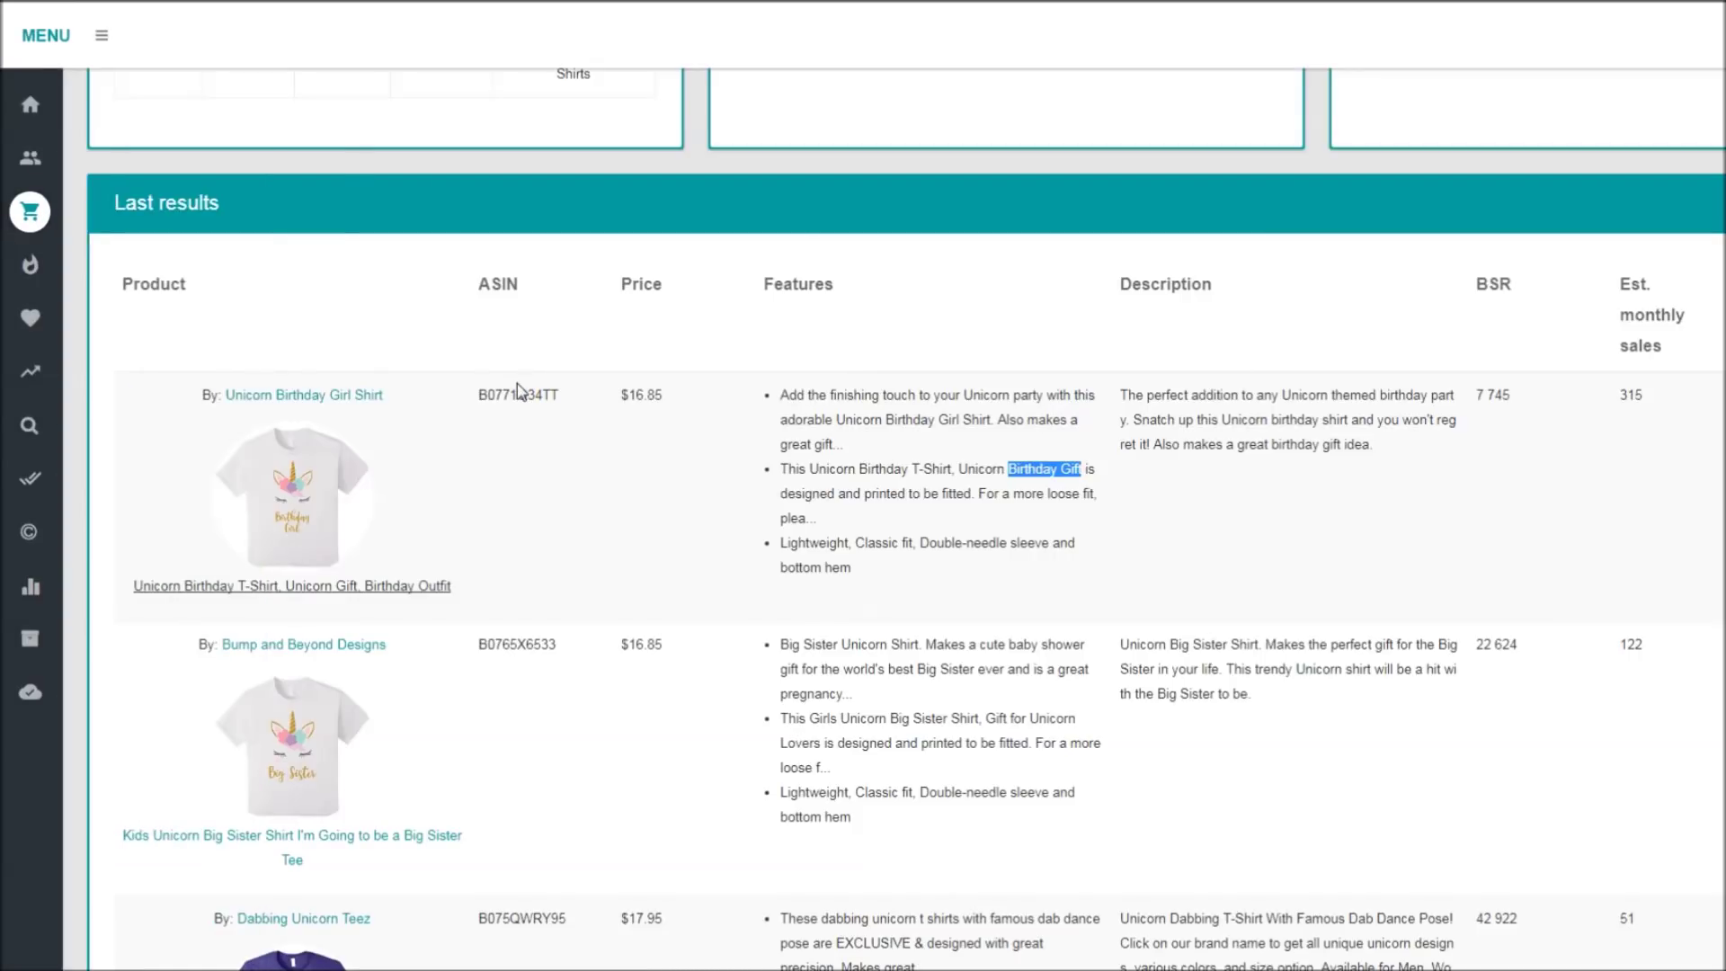
Step: Create and save a new favorites category named "Unicorn Shirts", and show its saved products
mouse_move(32, 319)
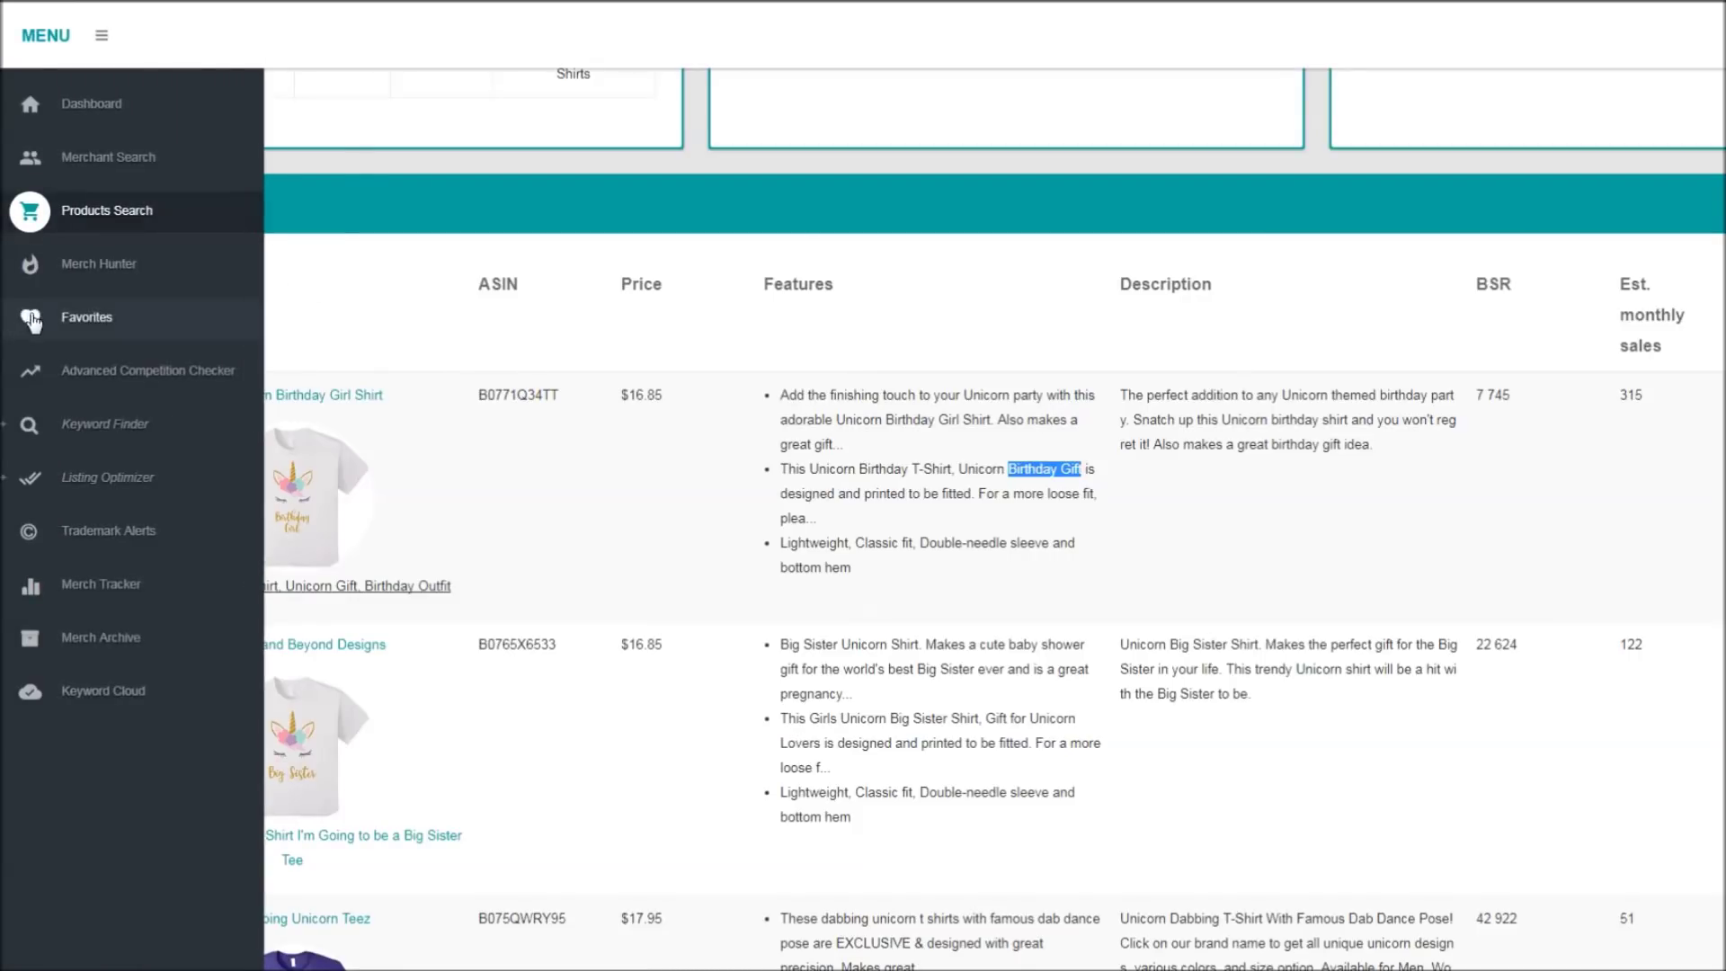
click(89, 322)
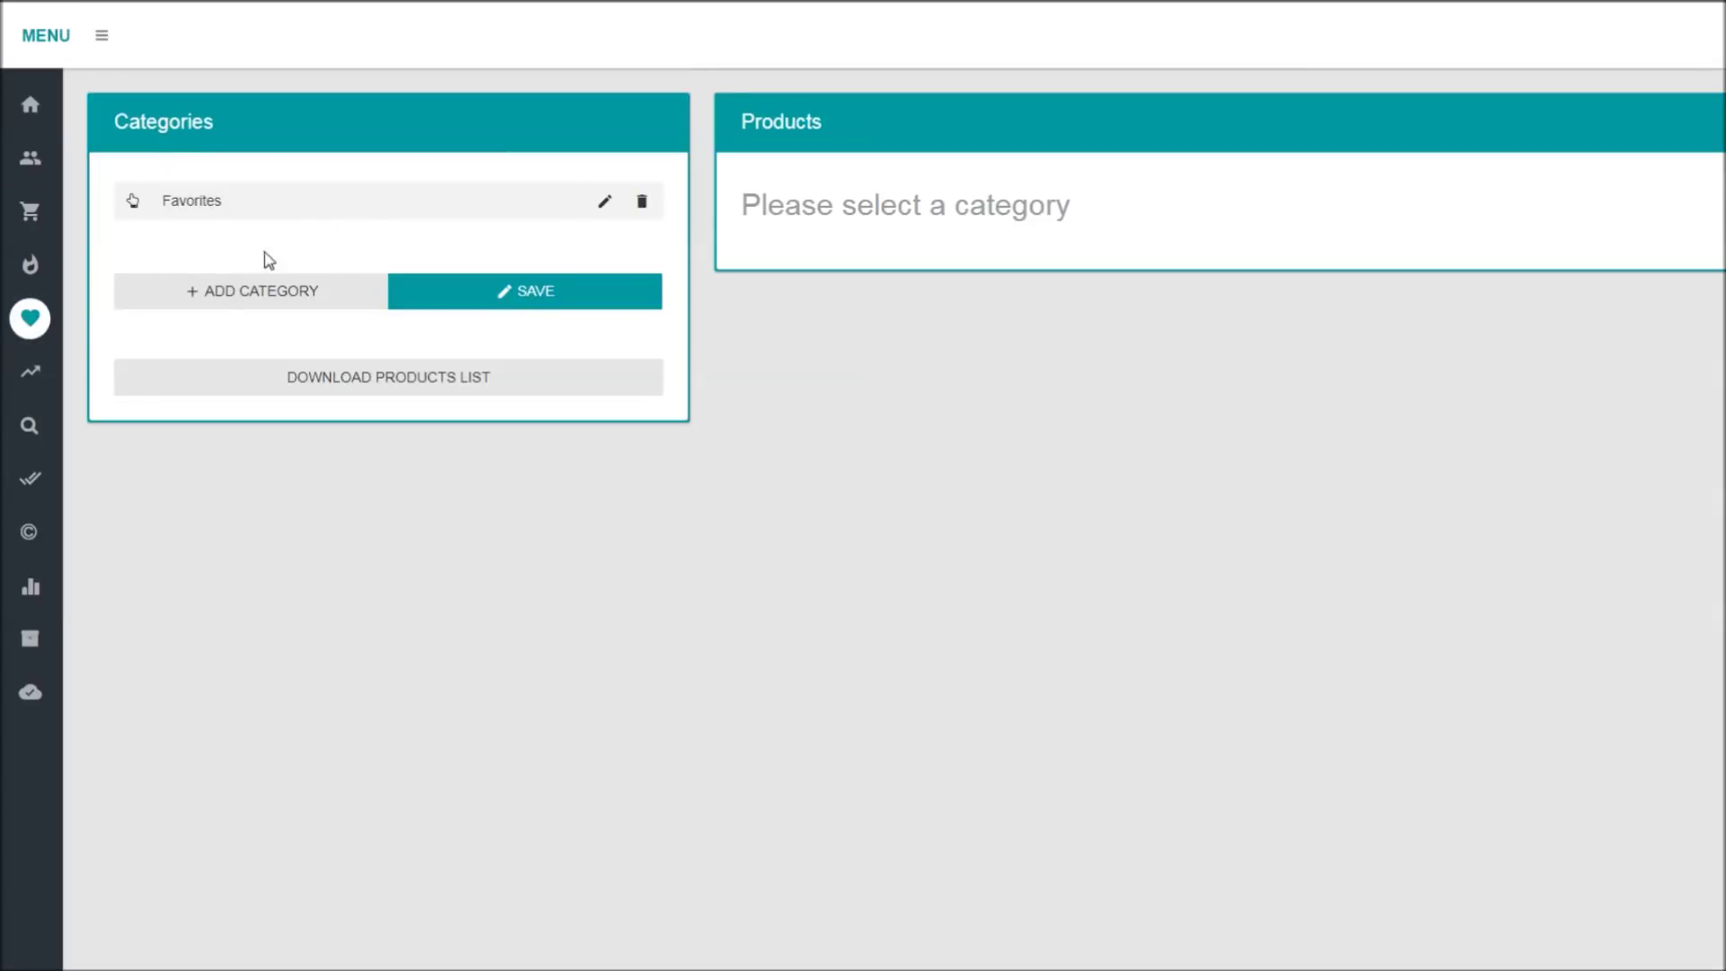
click(268, 296)
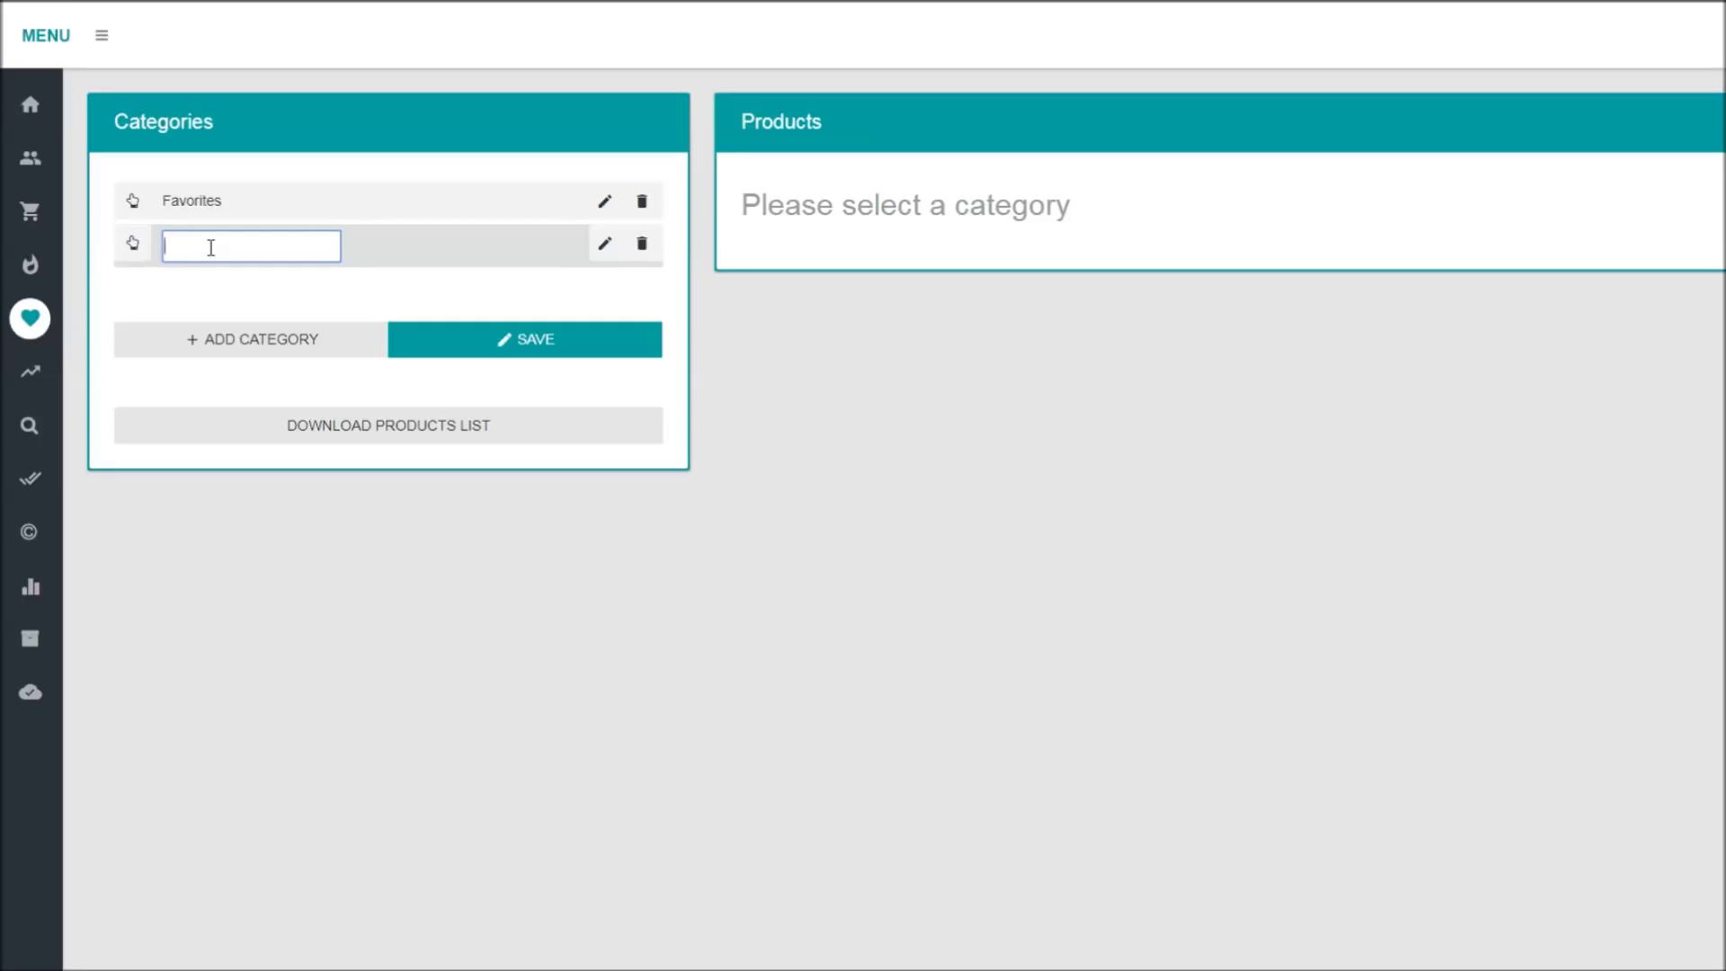
text(Unicorn Shirts)
click(521, 339)
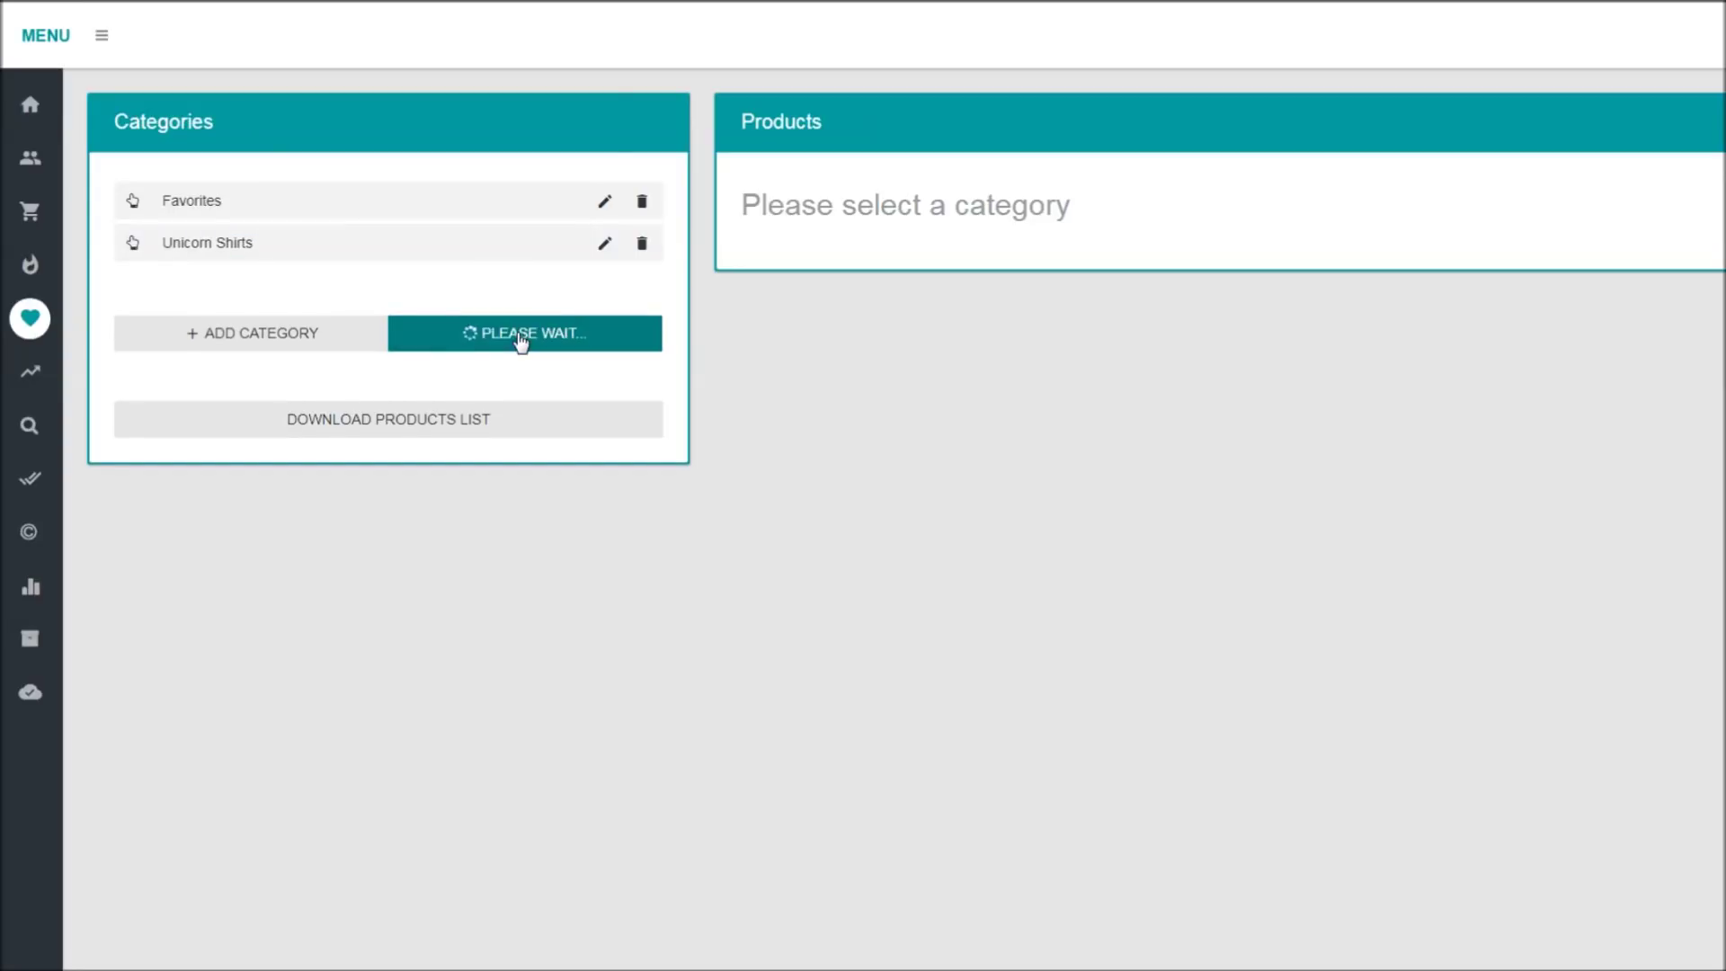
click(326, 255)
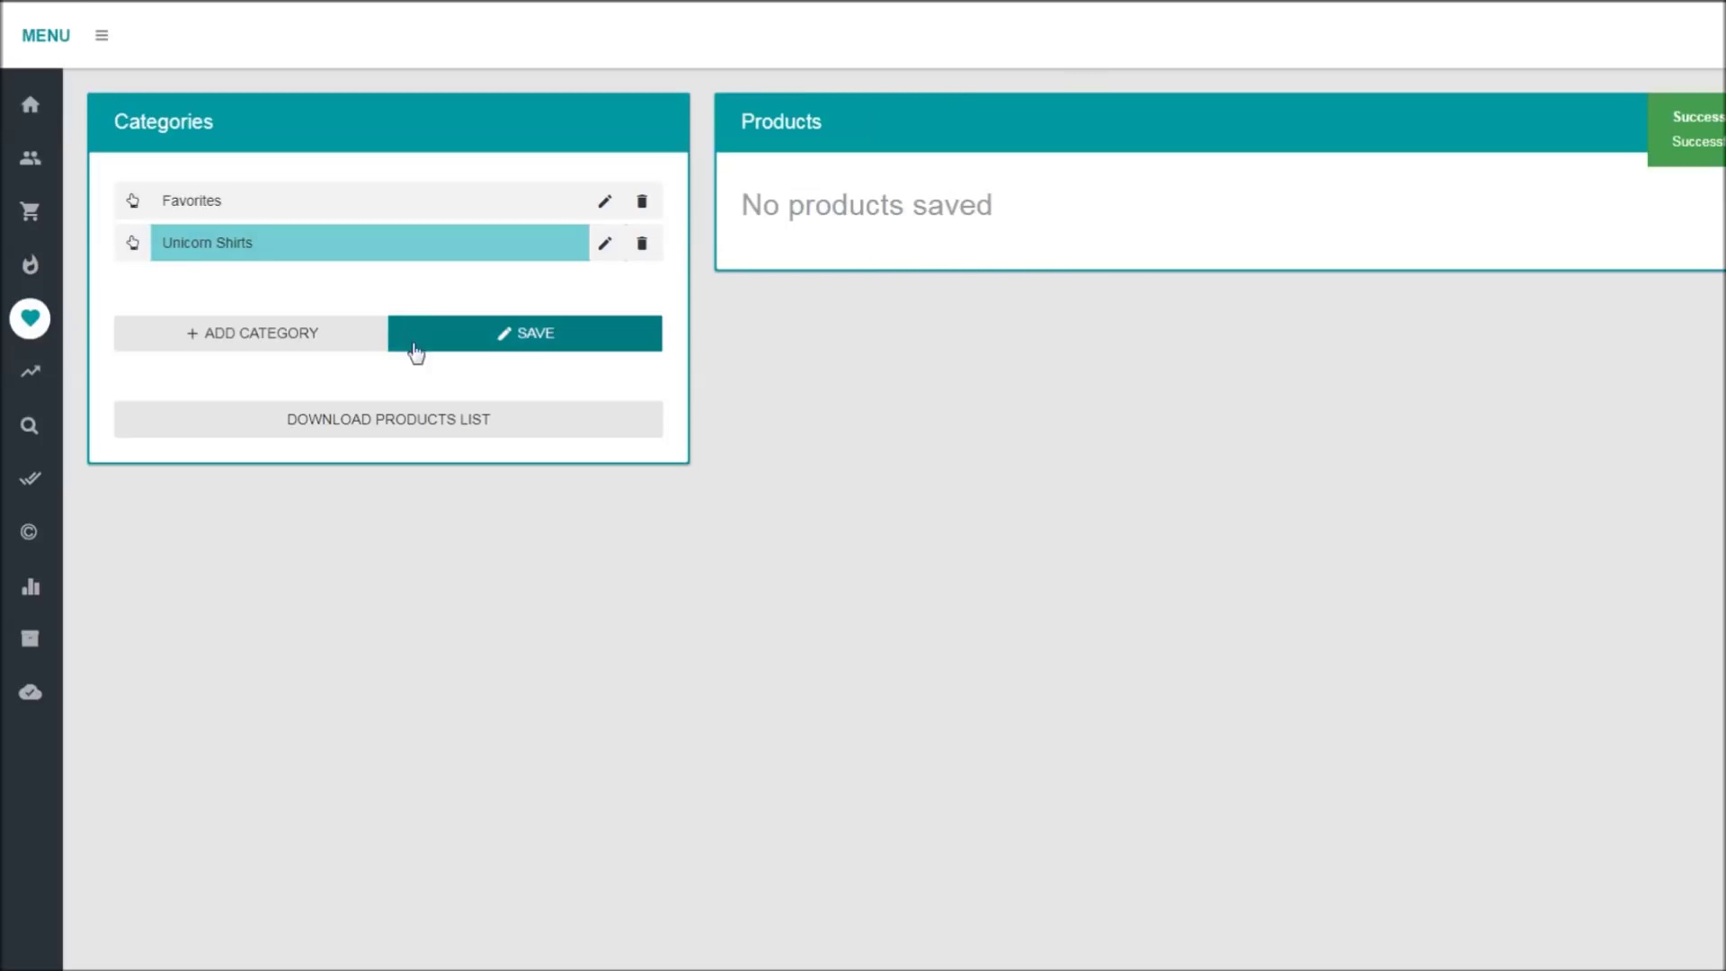
Step: Return to Products Search and run the keyword "unicorn" again in Merch By Amazon Shirts
click(69, 210)
click(141, 208)
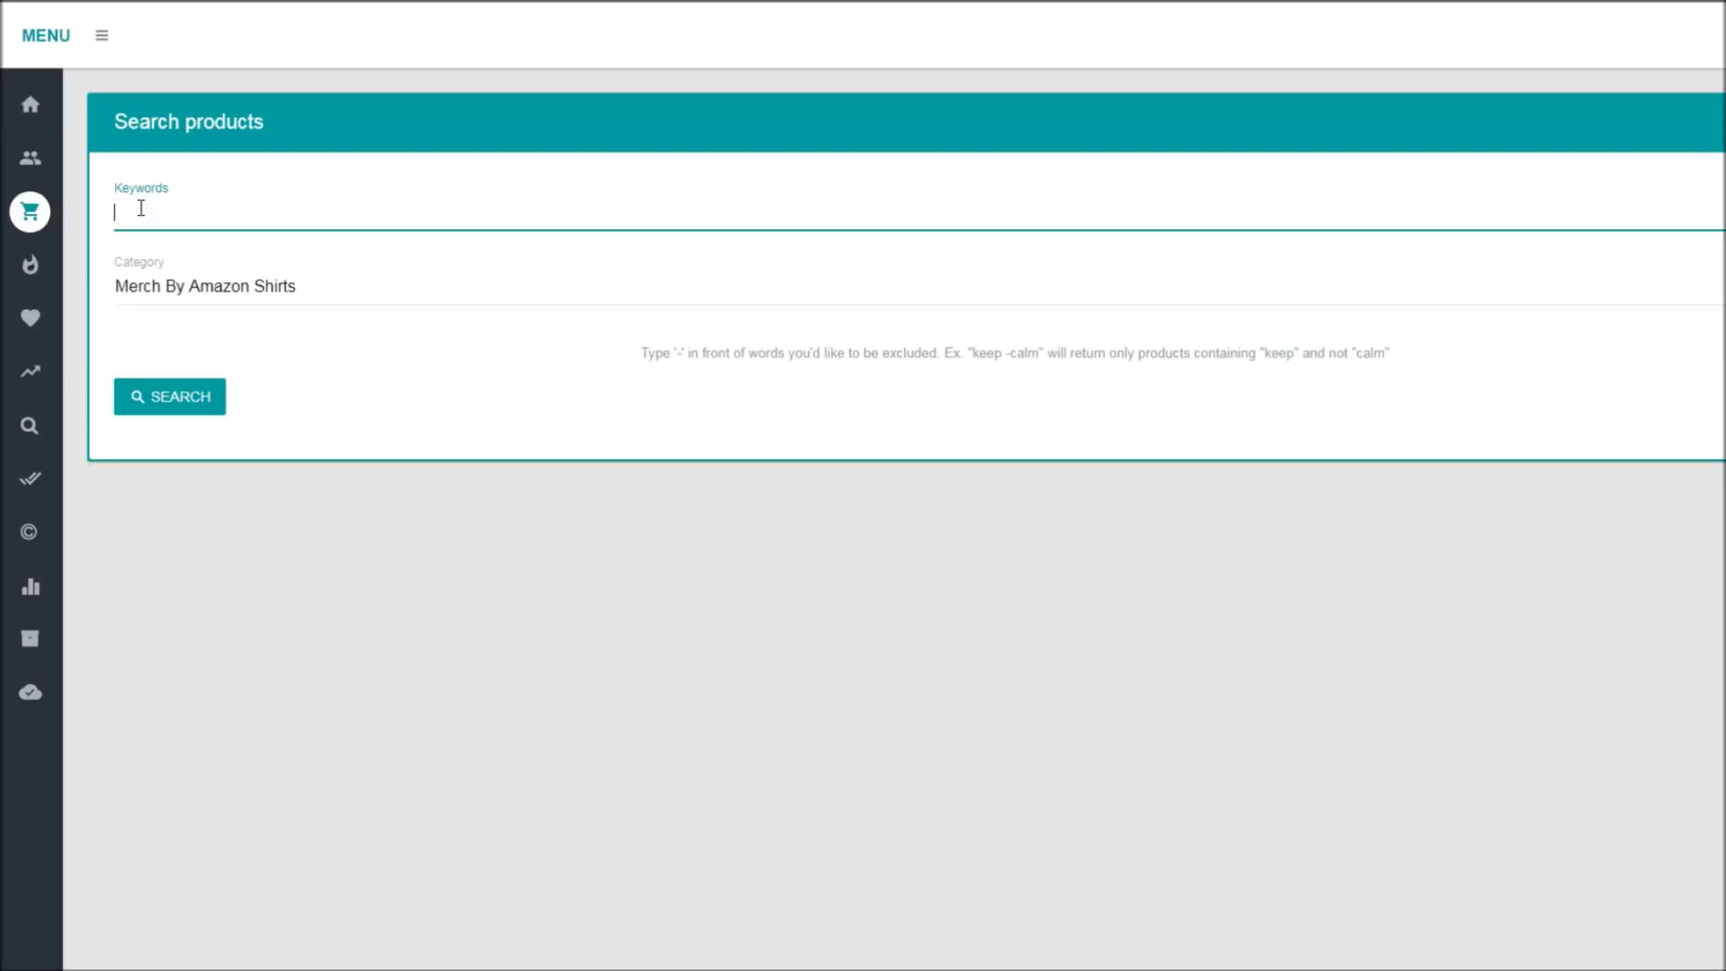
text(unicorn)
key(Return)
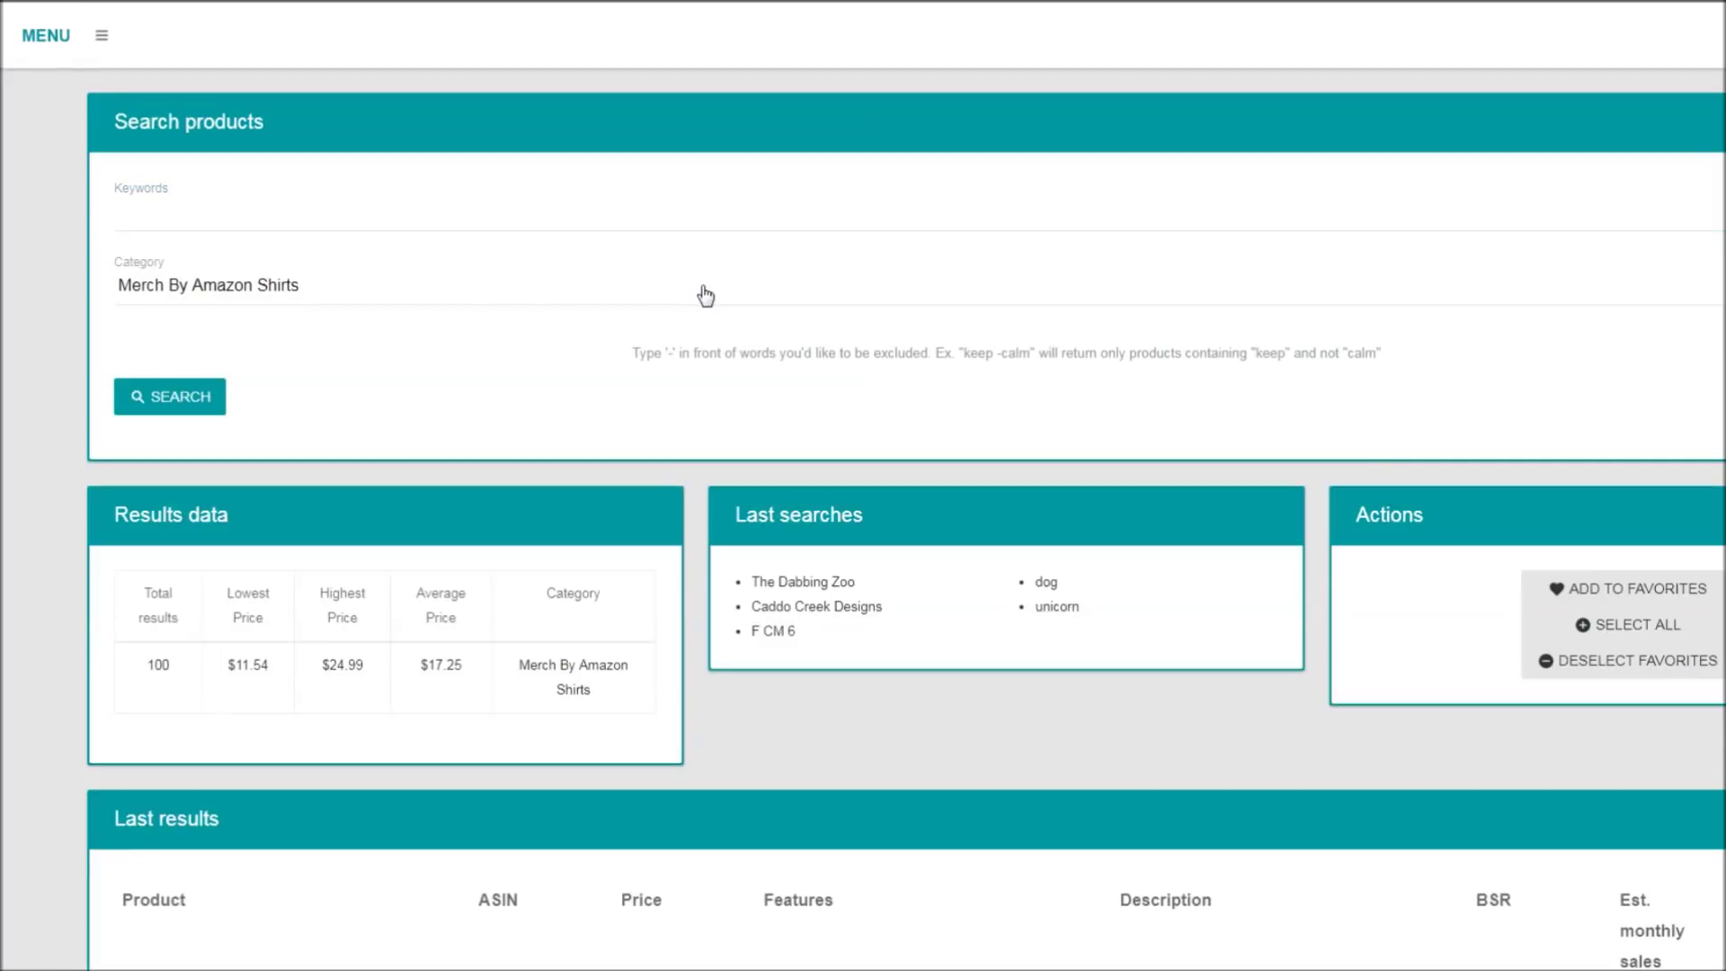
Step: Look through the unicorn shirt listings and save the search results to the Unicorn Shirts favorites category
scroll(666, 374, down, 8)
scroll(674, 385, down, 13)
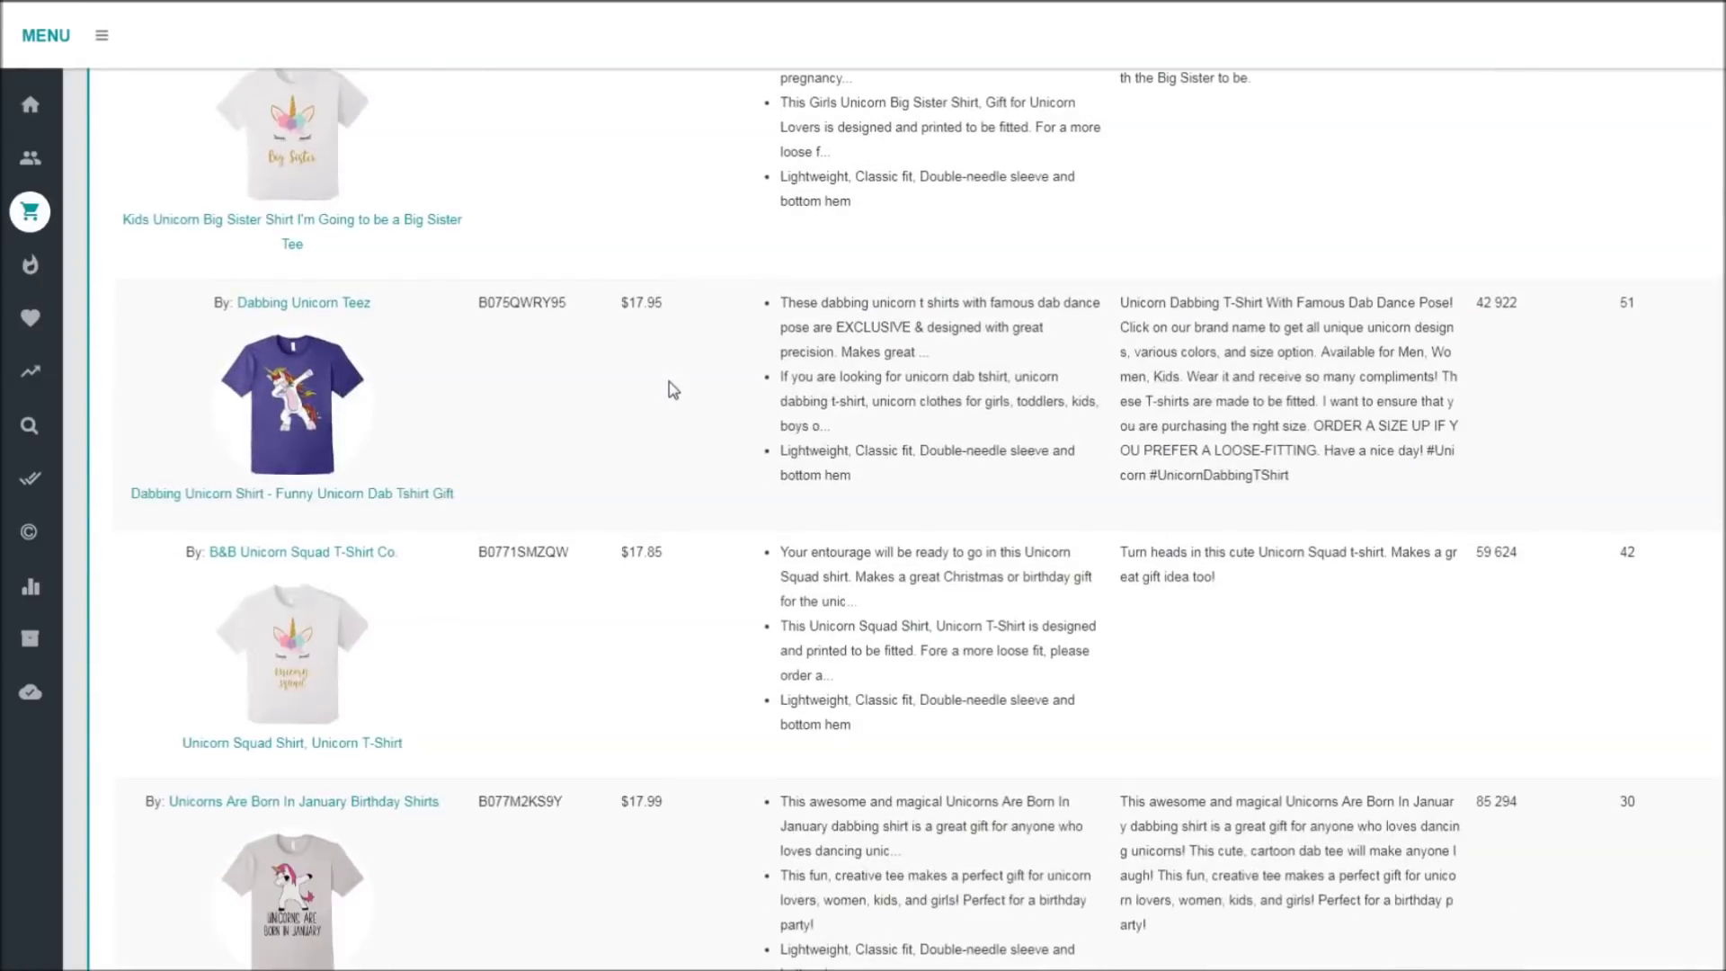
scroll(578, 417, down, 5)
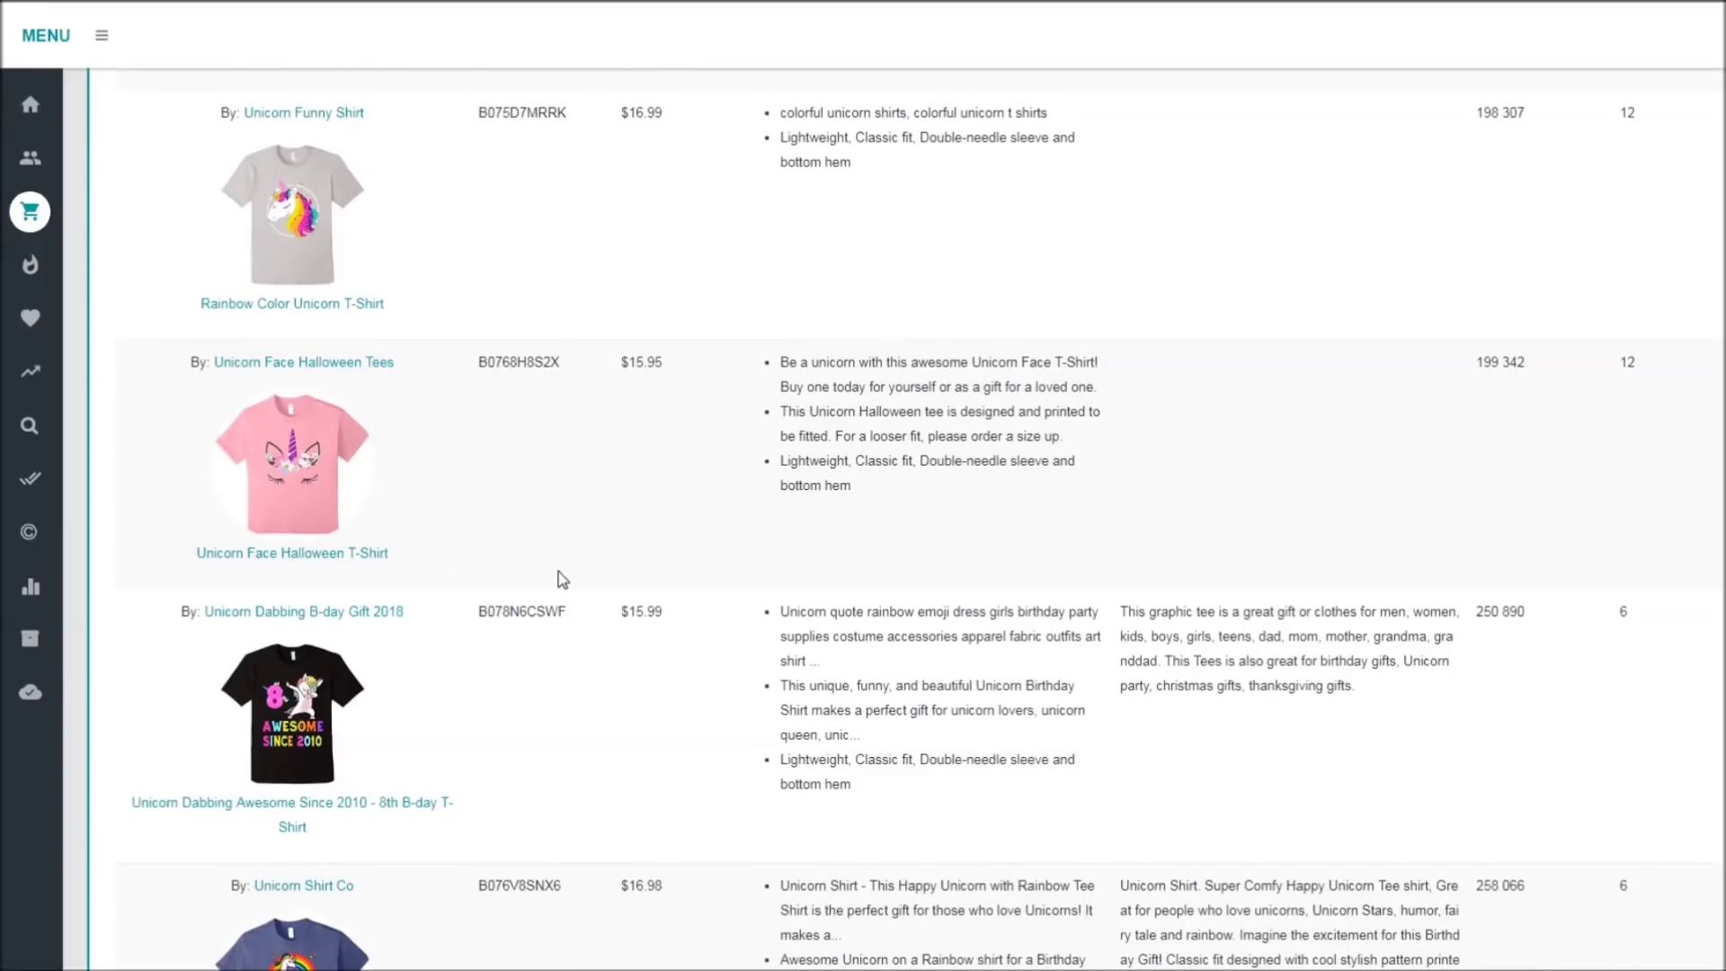
scroll(553, 593, down, 2)
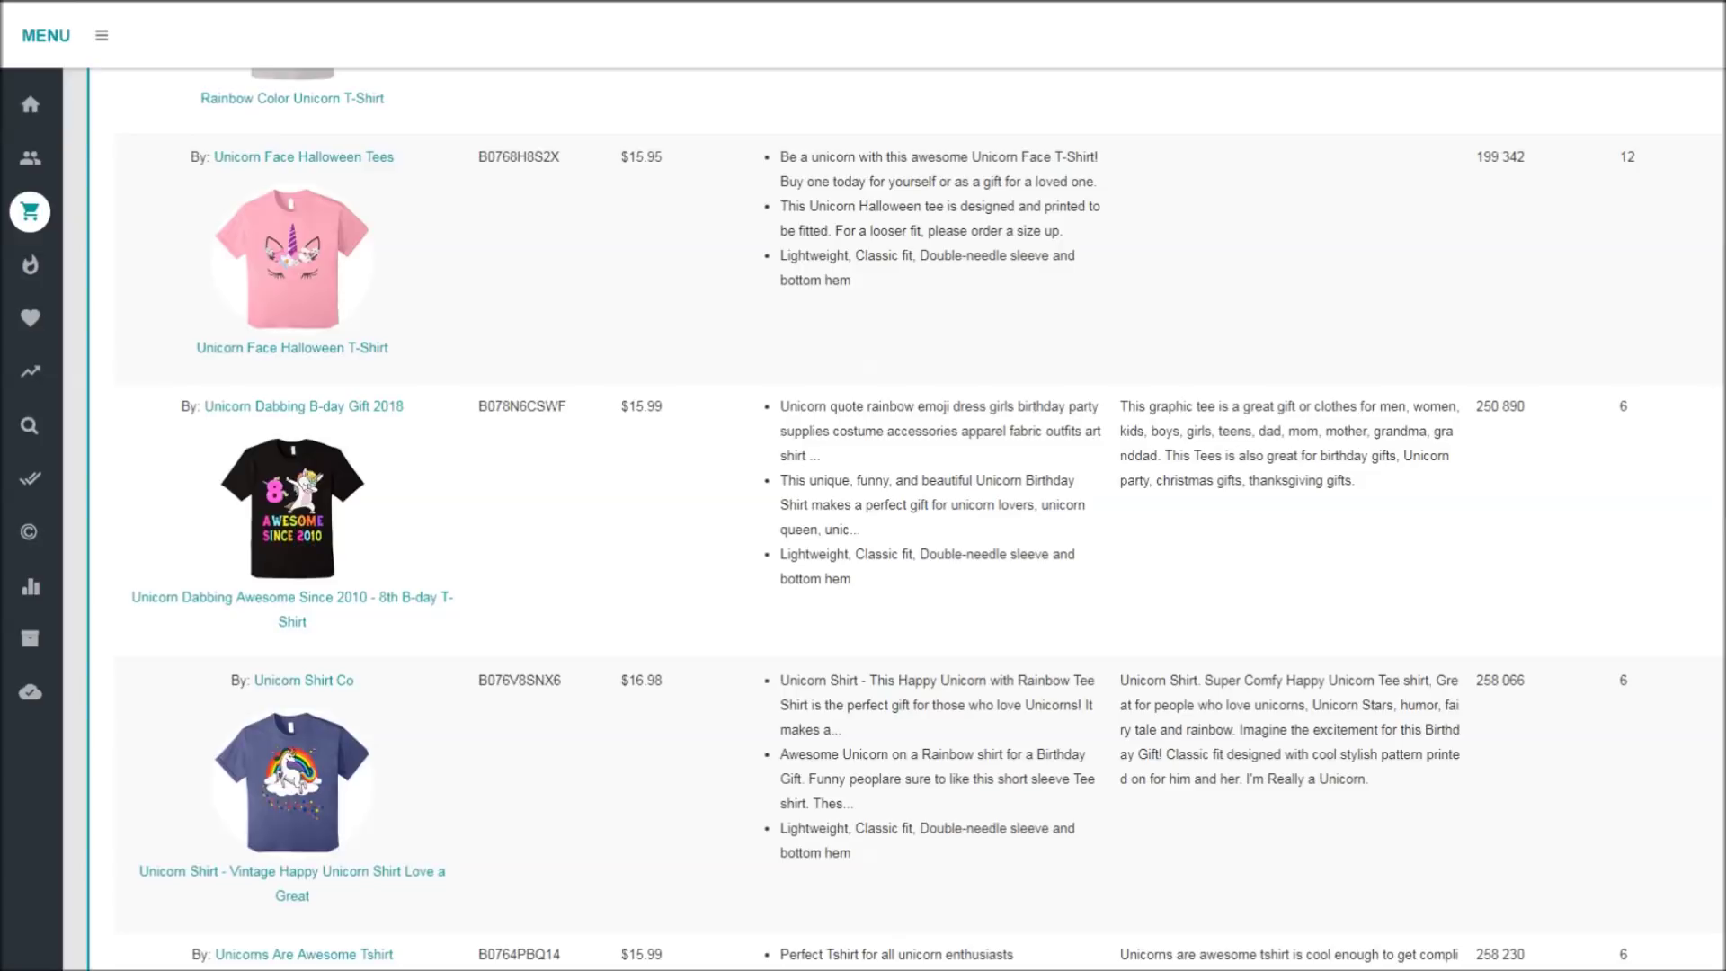
scroll(1475, 575, down, 6)
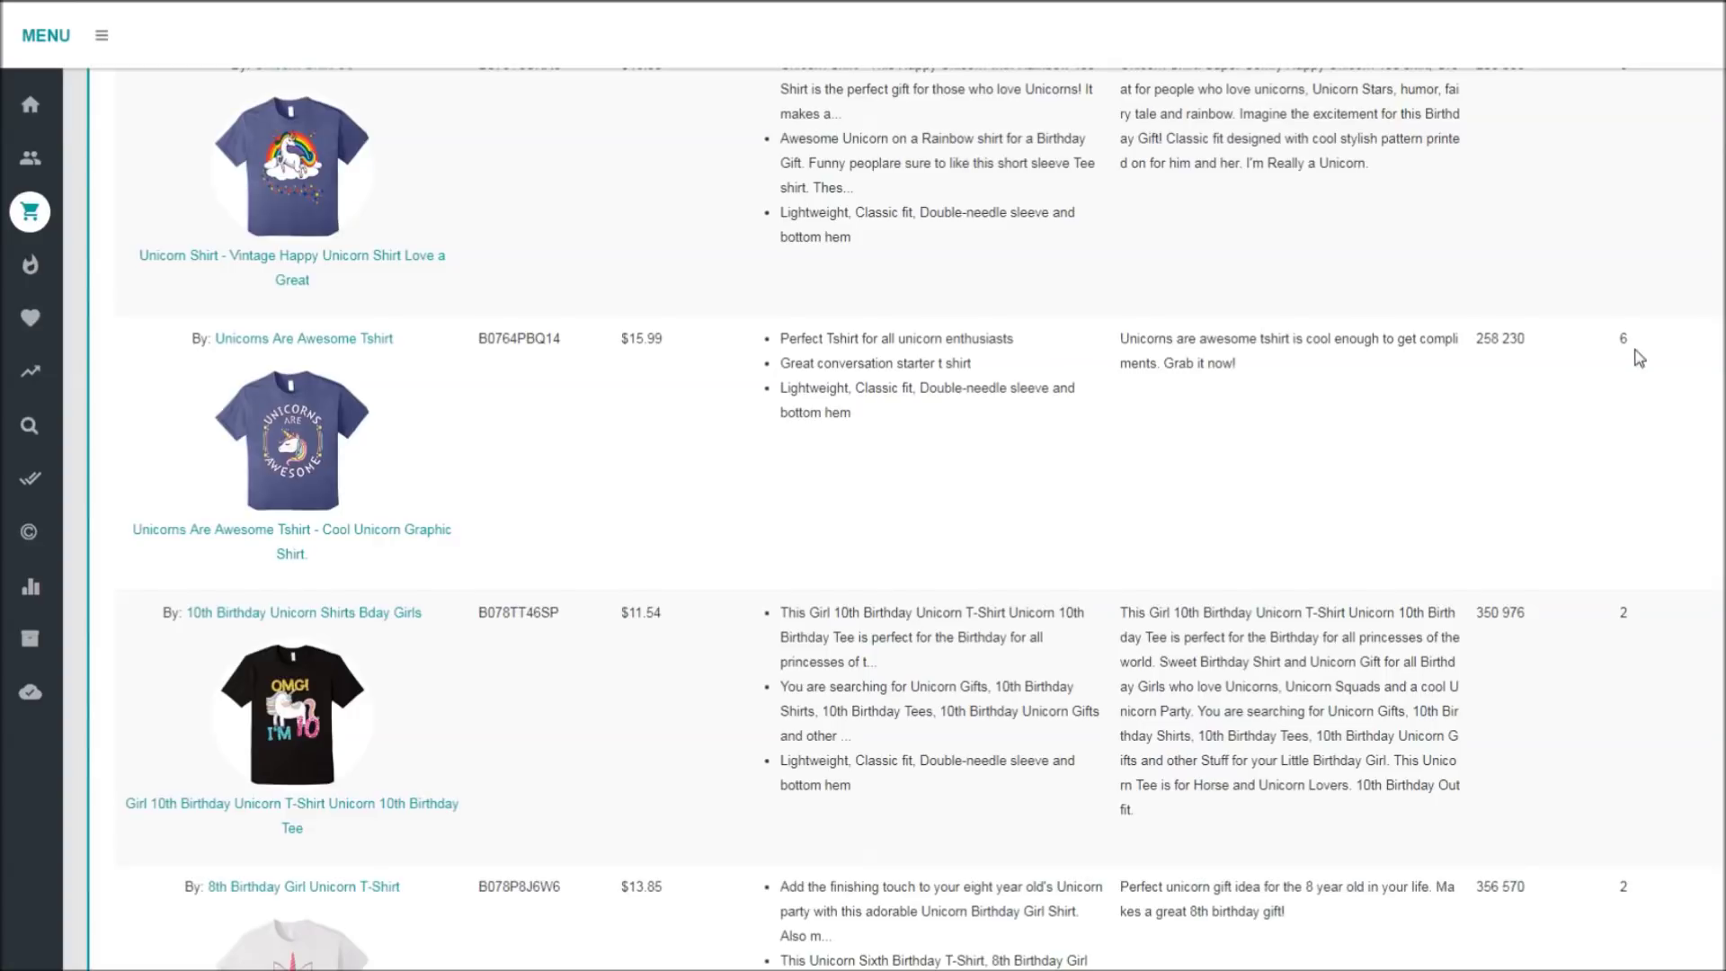
scroll(1637, 530, up, 12)
click(1638, 589)
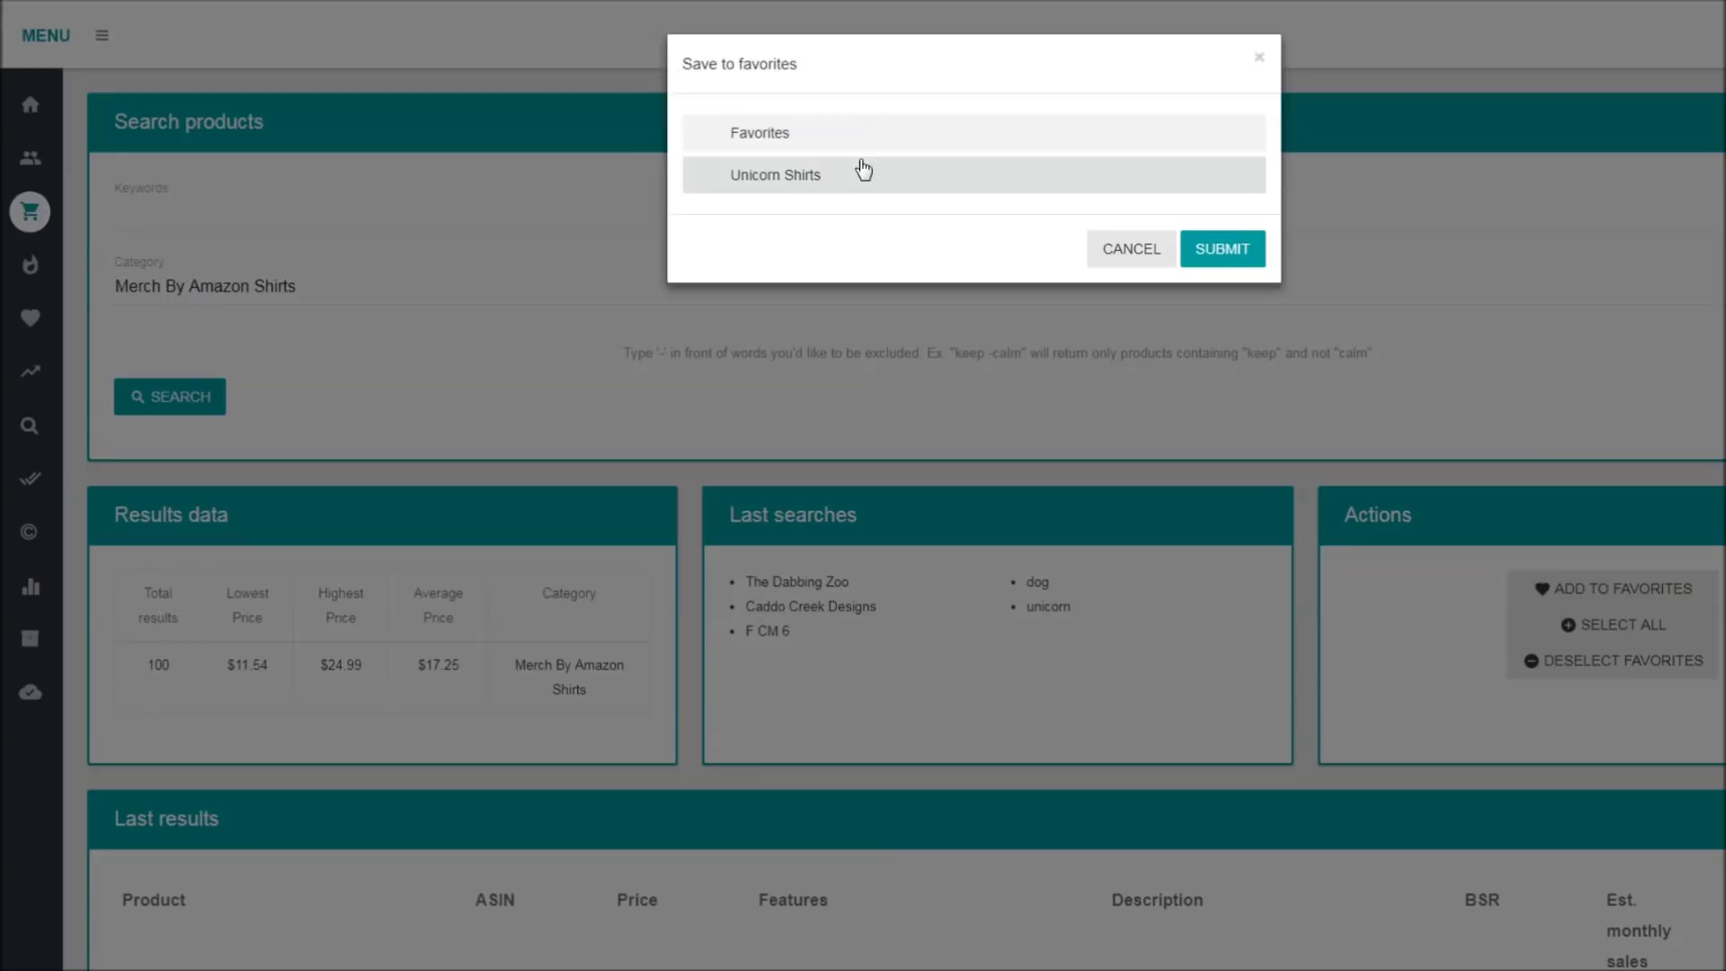
click(837, 183)
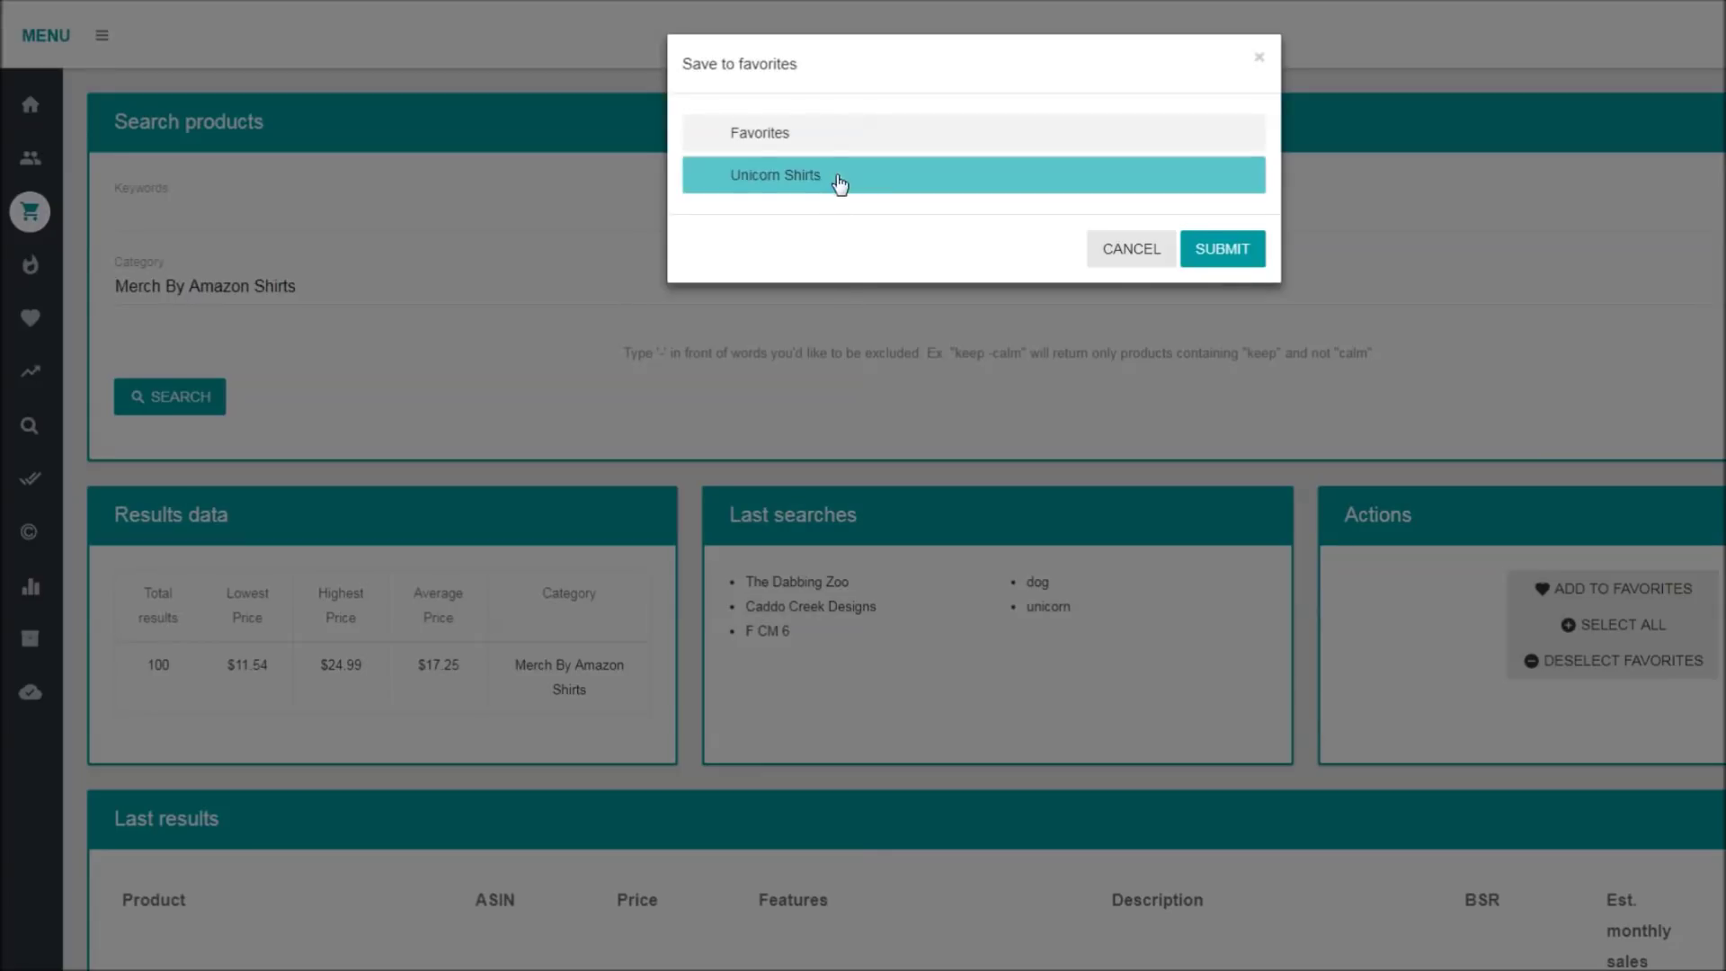
click(1228, 252)
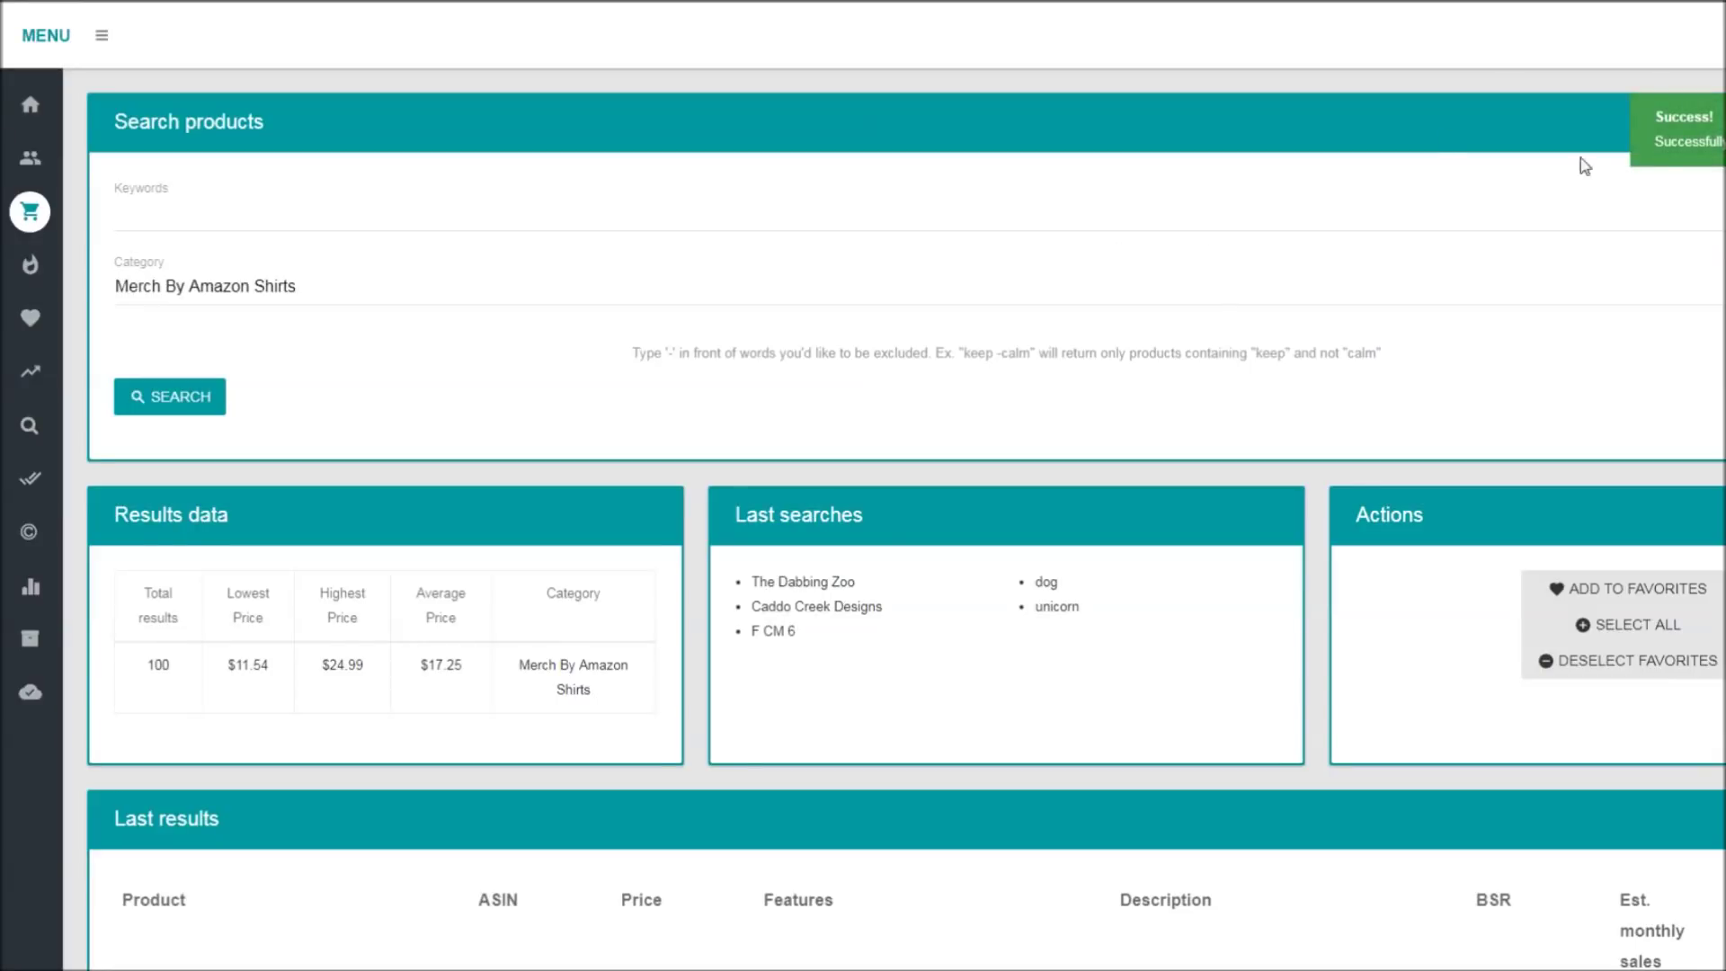
mouse_move(41, 370)
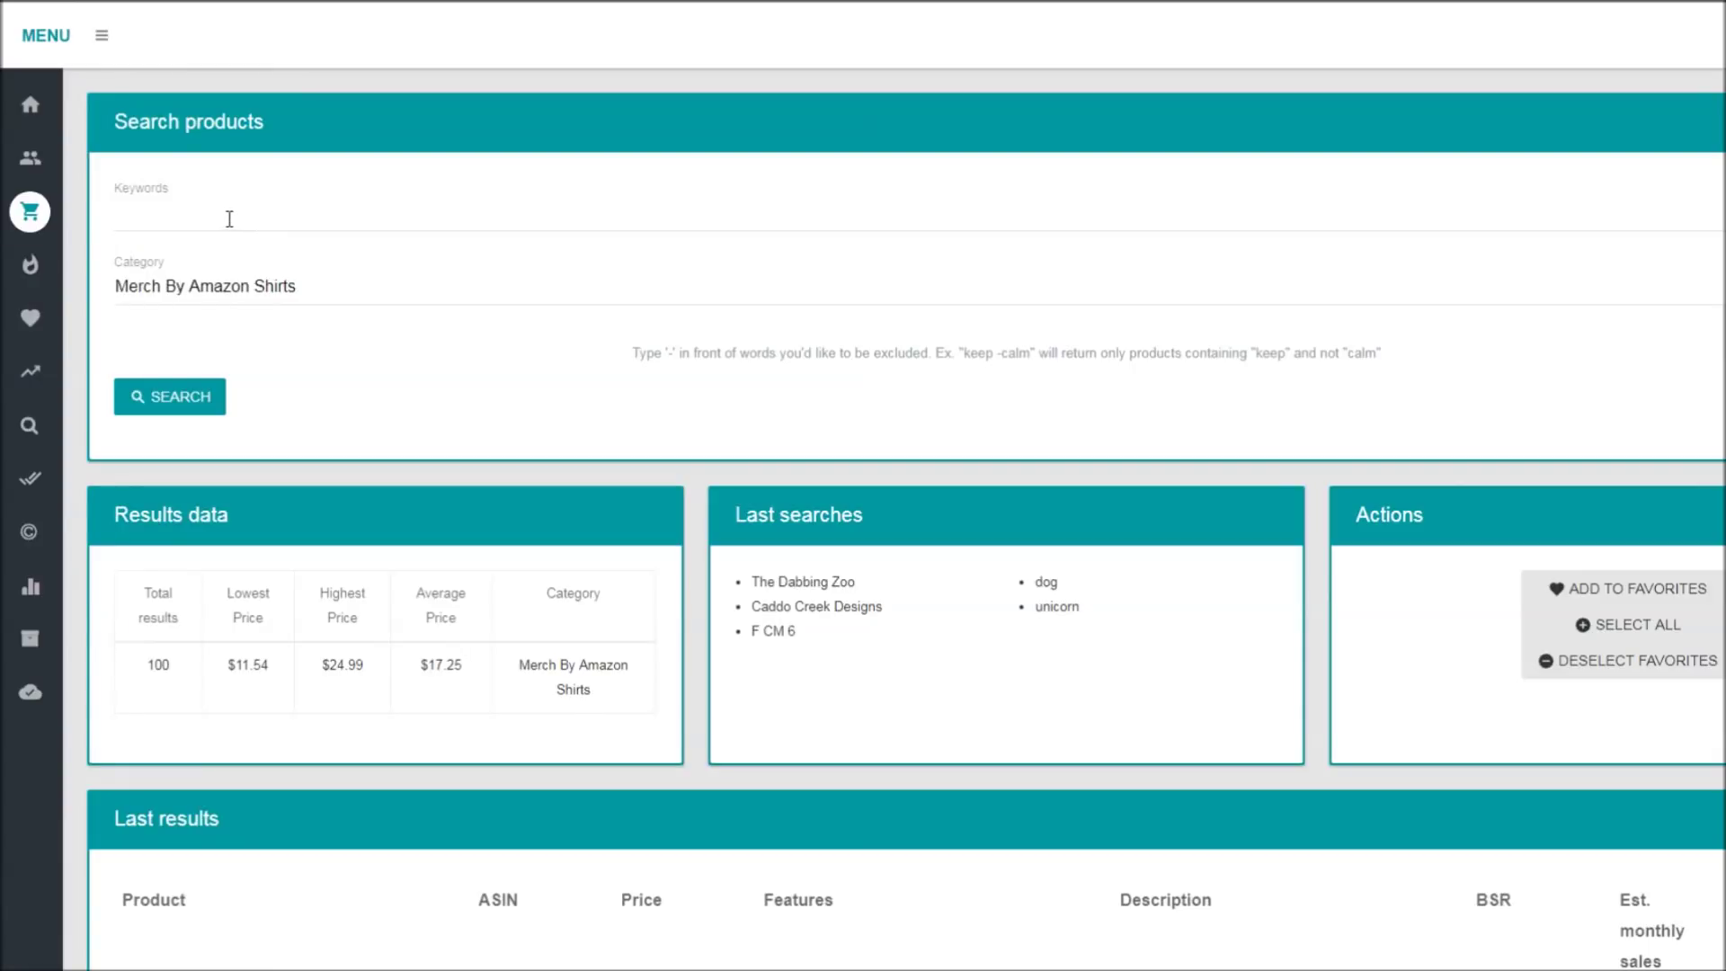
Step: Open Favorites and display the products saved in the Unicorn Shirts category
mouse_move(31, 335)
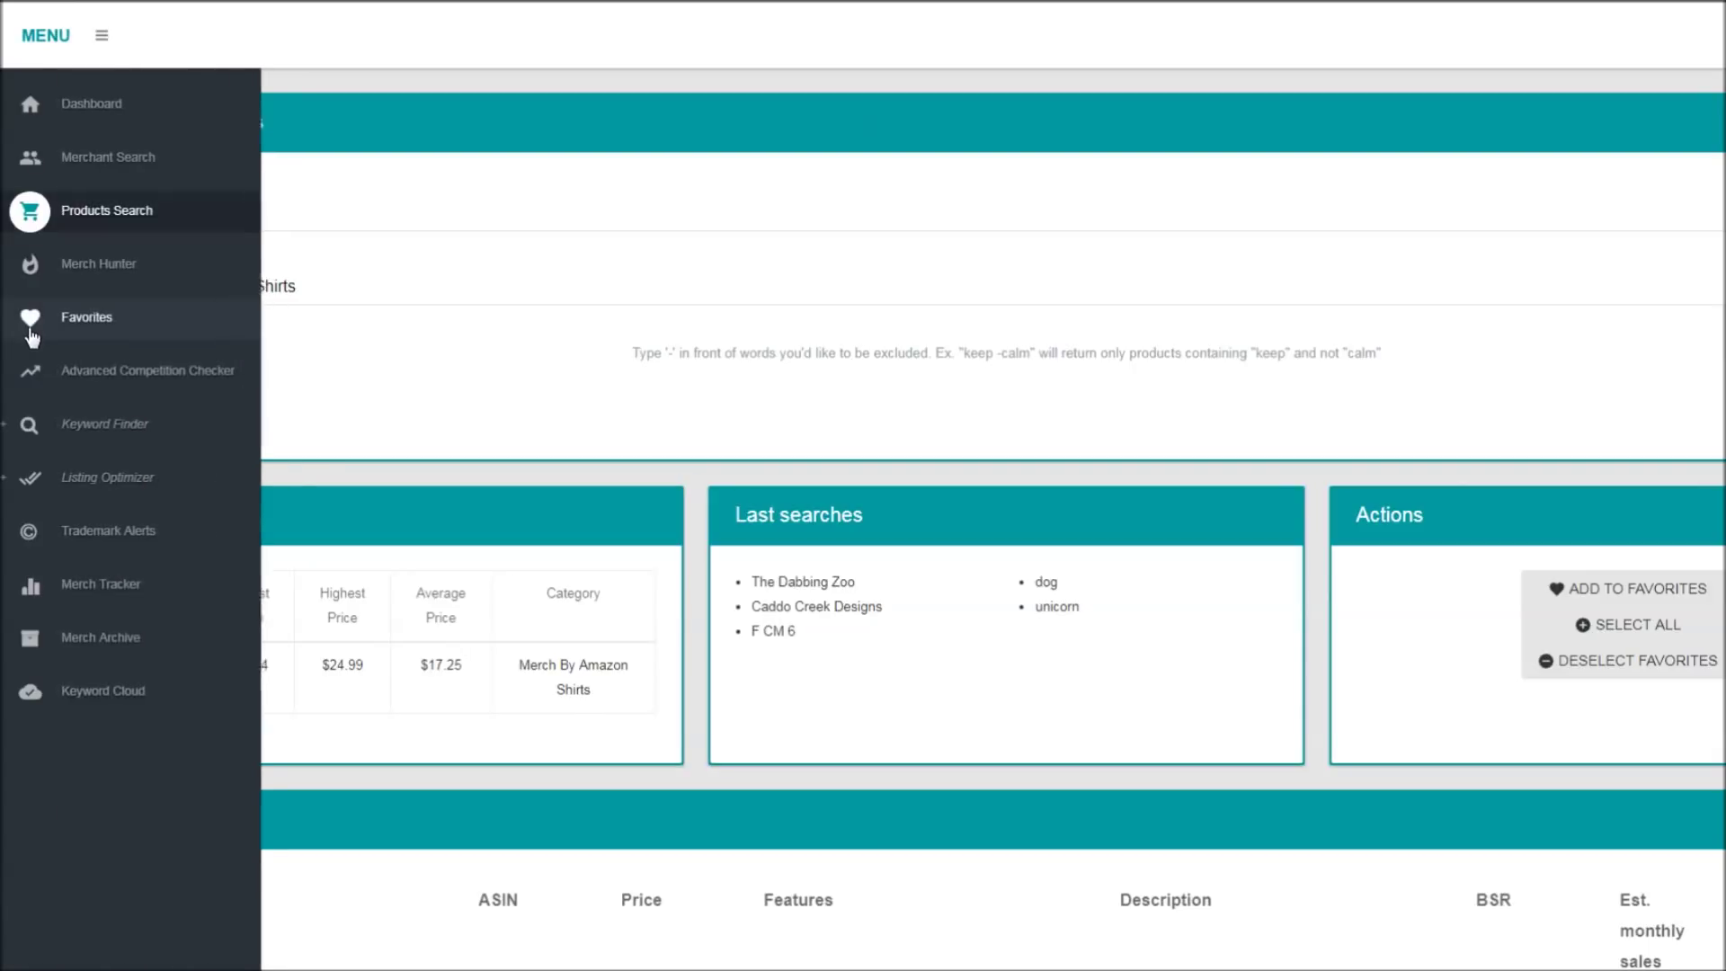
click(87, 322)
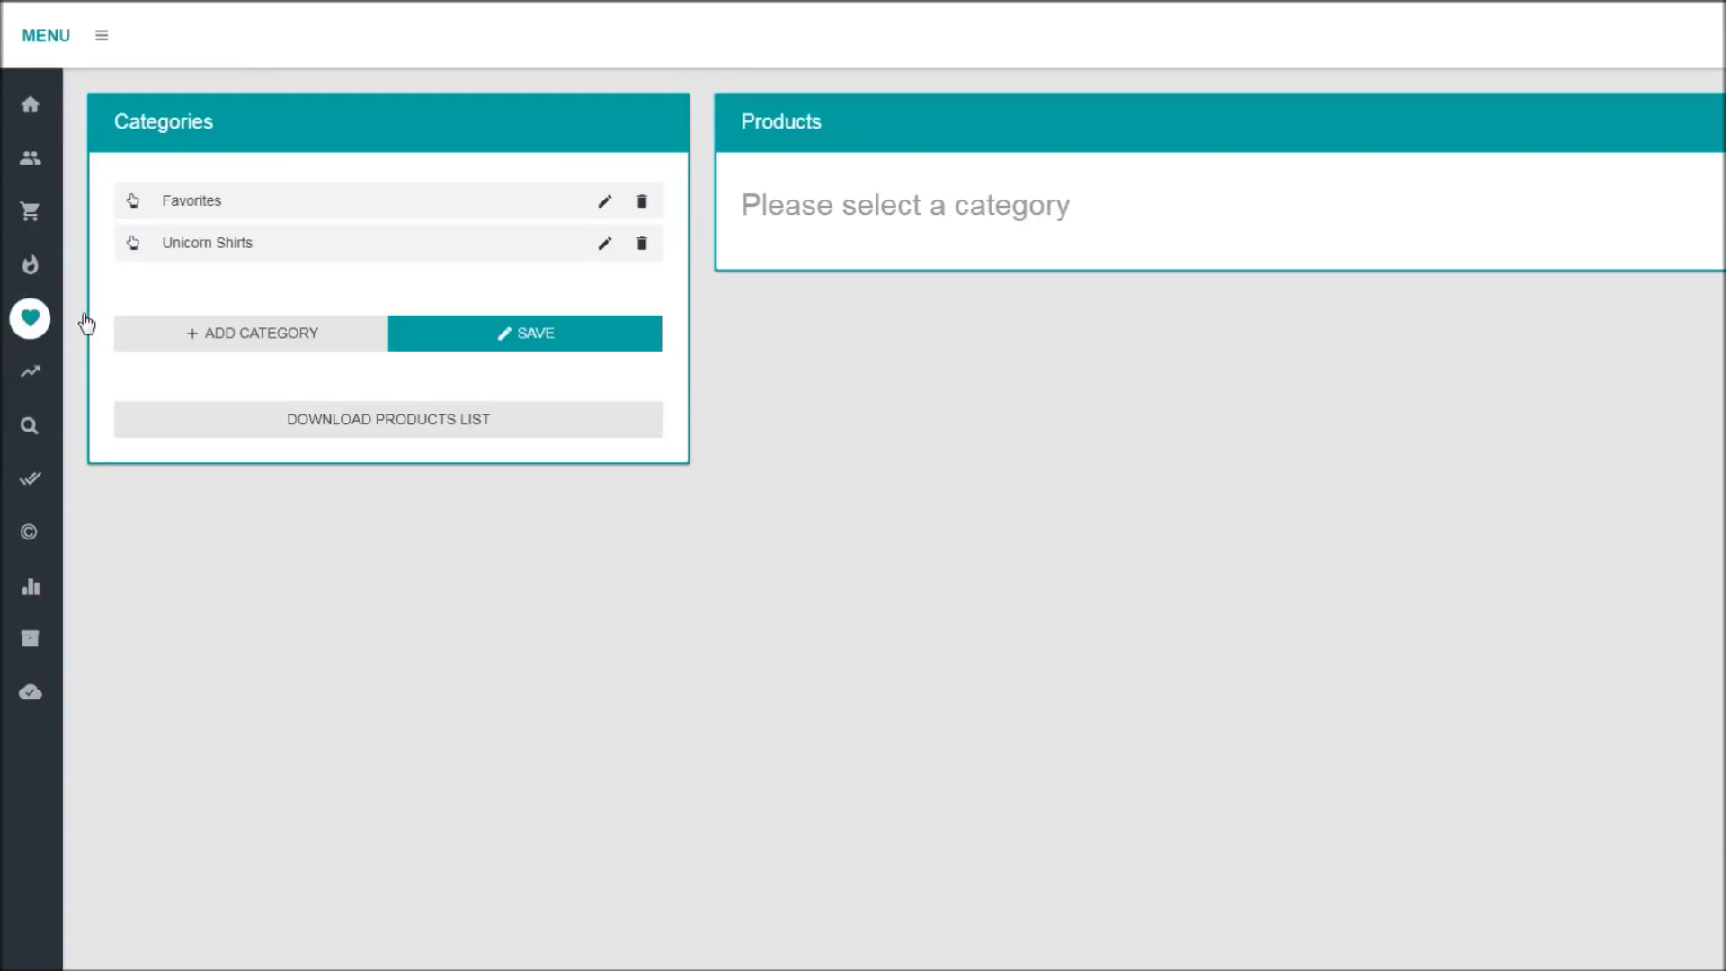
click(277, 258)
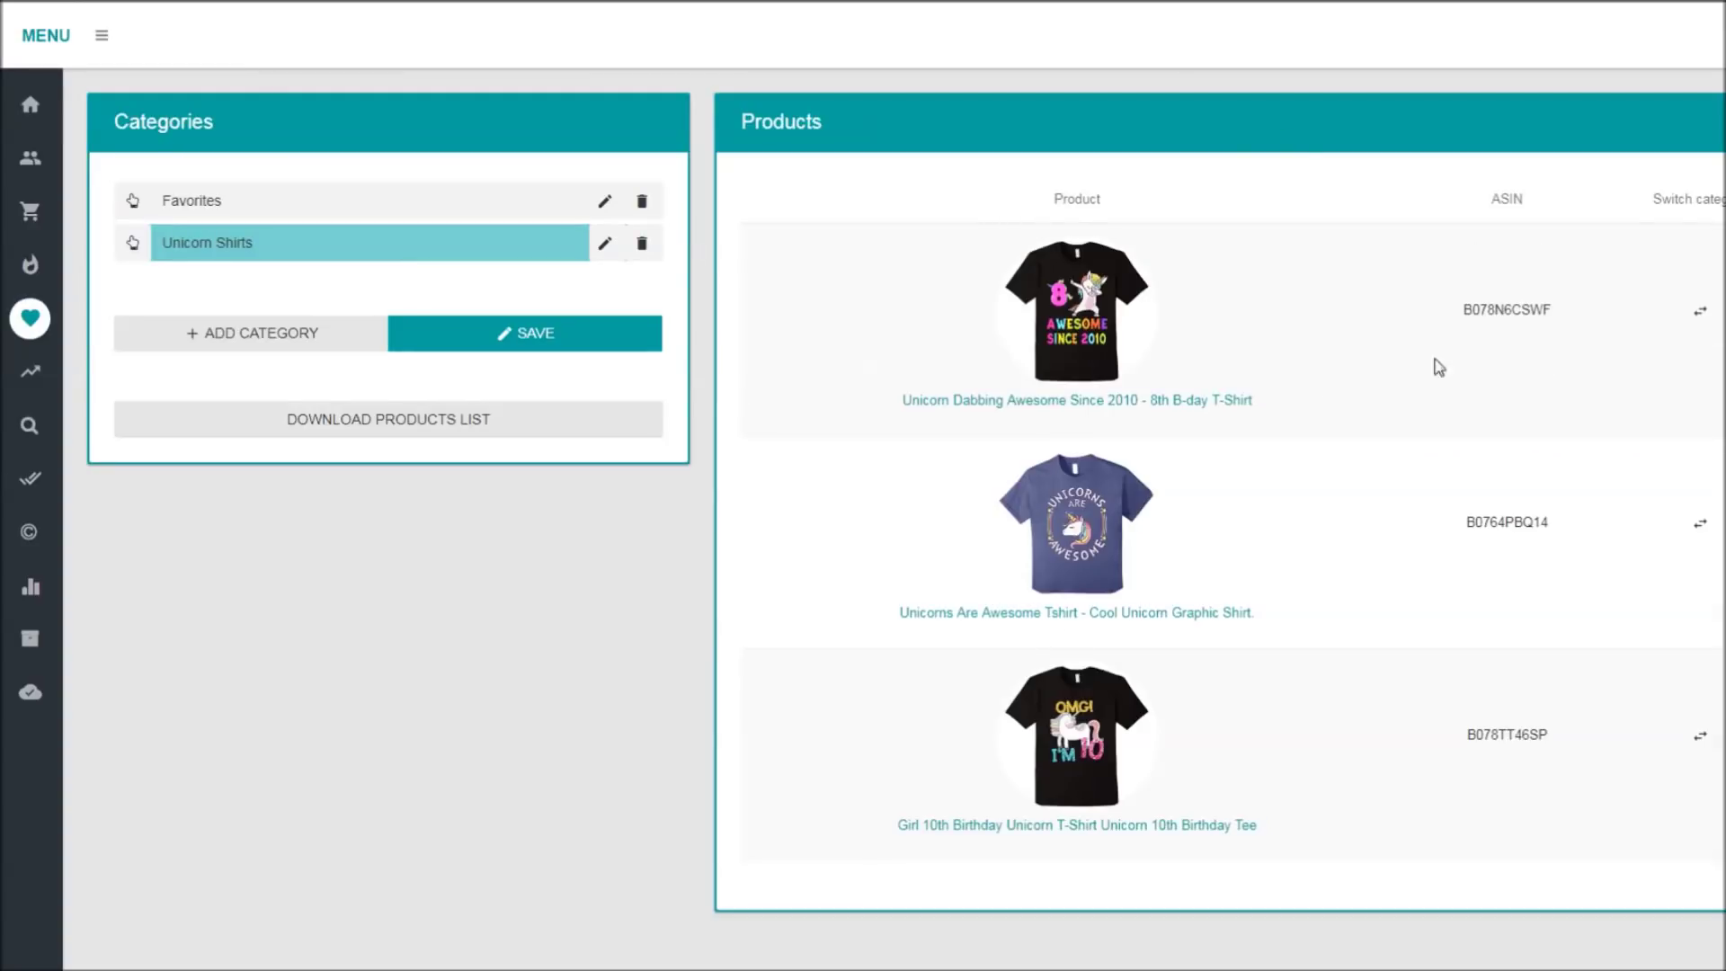
Step: Review the attributes offered for downloading the Unicorn Shirts products list, toggling Title and Link off and on, and cancel the download
click(401, 425)
click(711, 126)
click(703, 172)
click(700, 126)
click(705, 171)
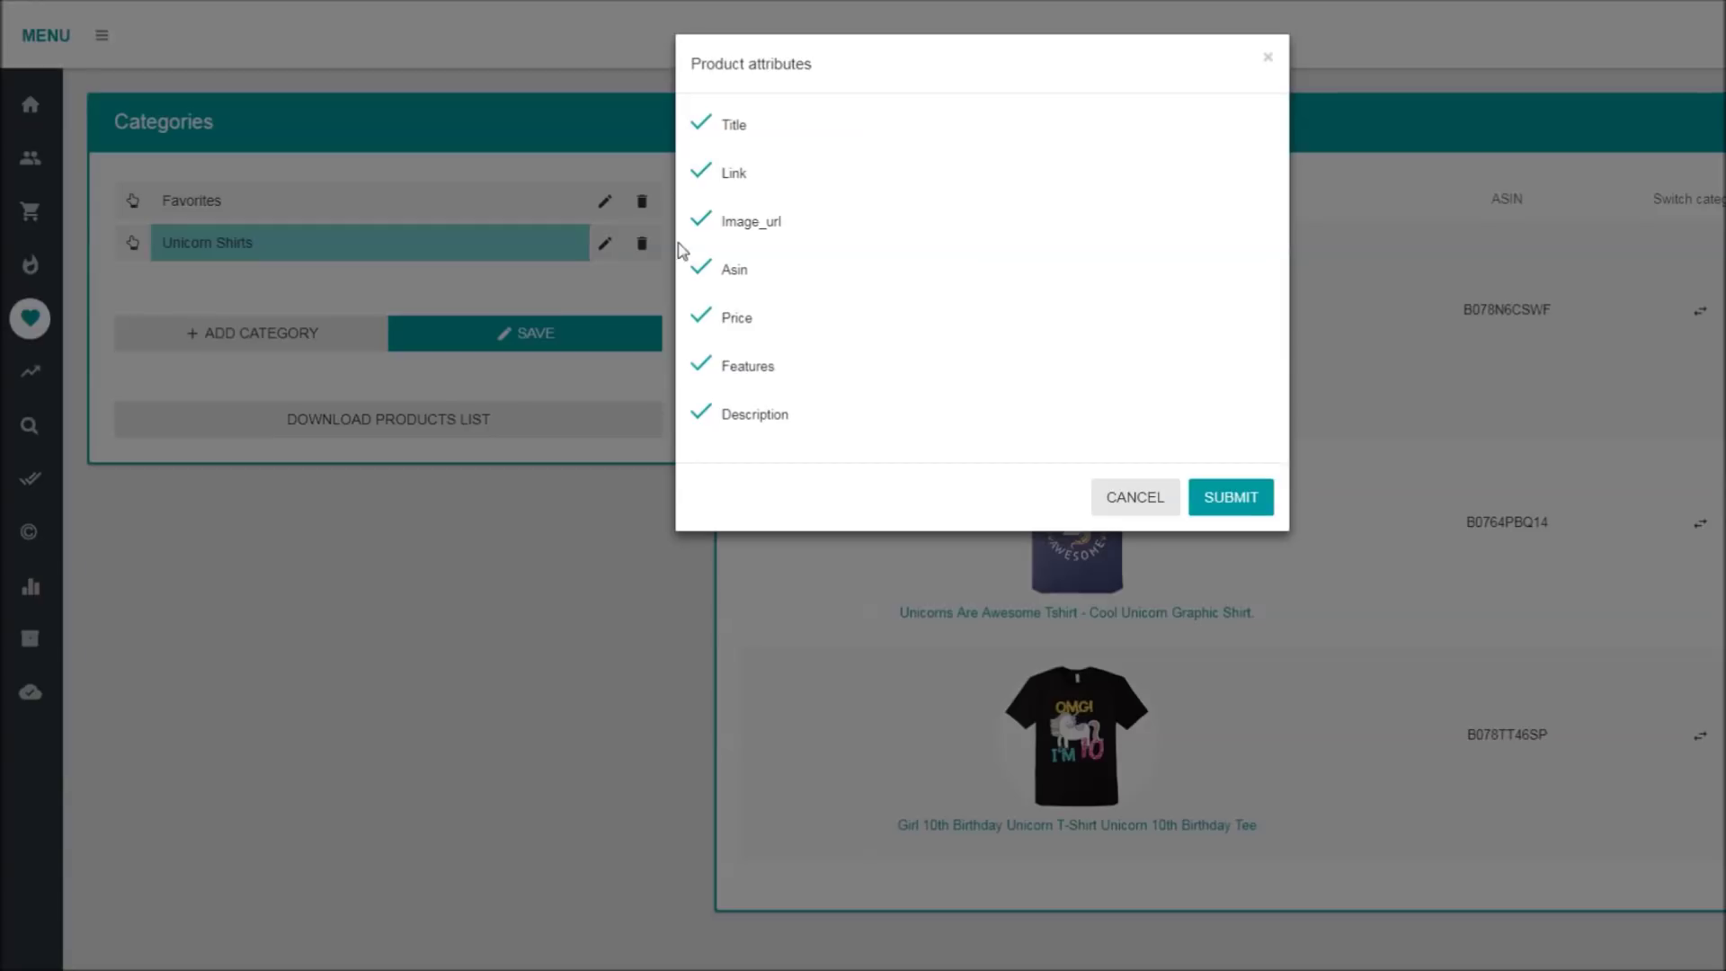
click(1134, 500)
Step: Go to Trademark Alerts and save "nike" as a monitored keyword
mouse_move(52, 397)
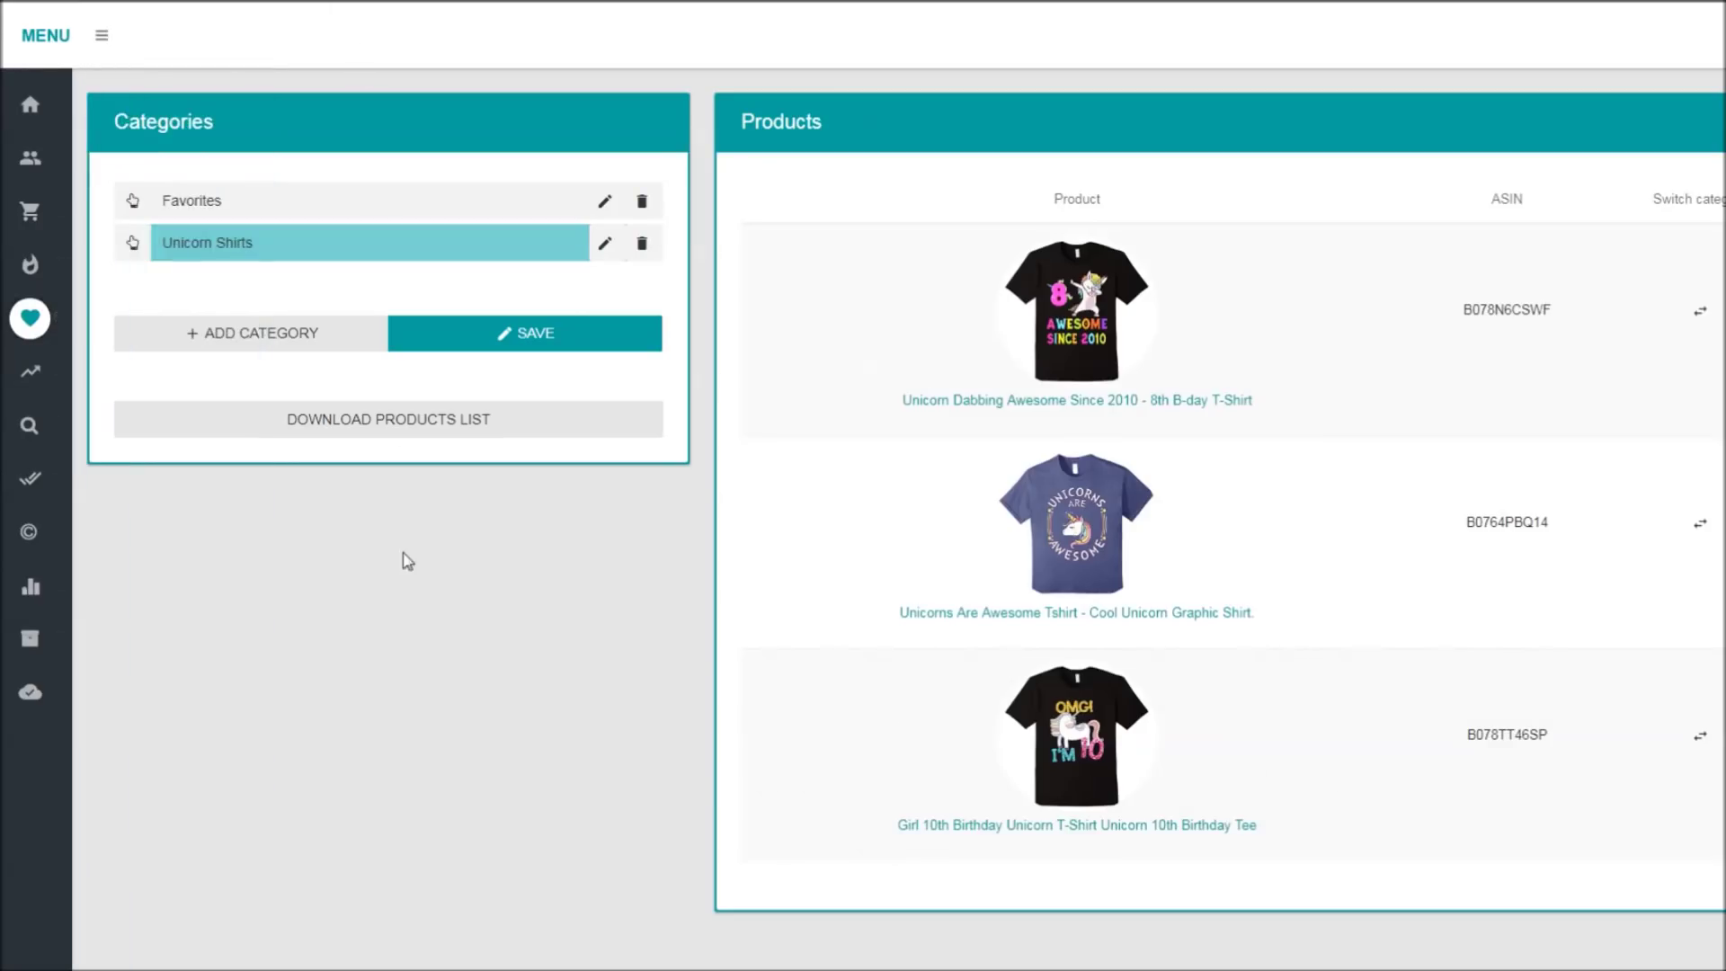
mouse_move(73, 401)
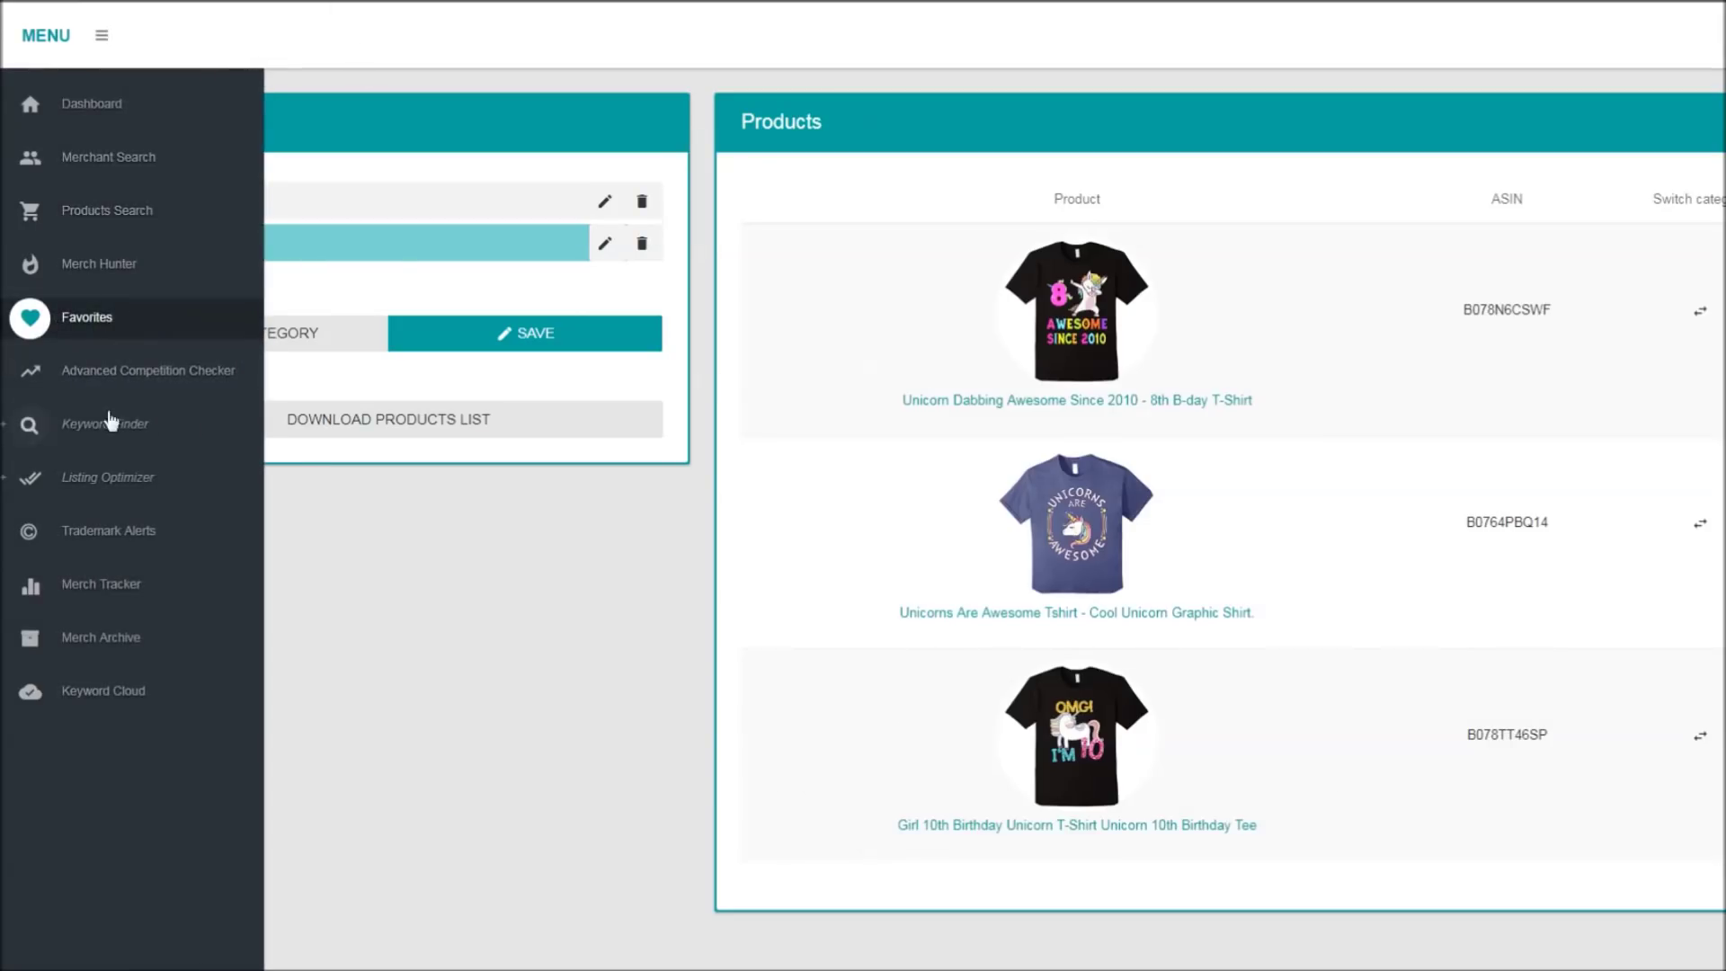
click(106, 537)
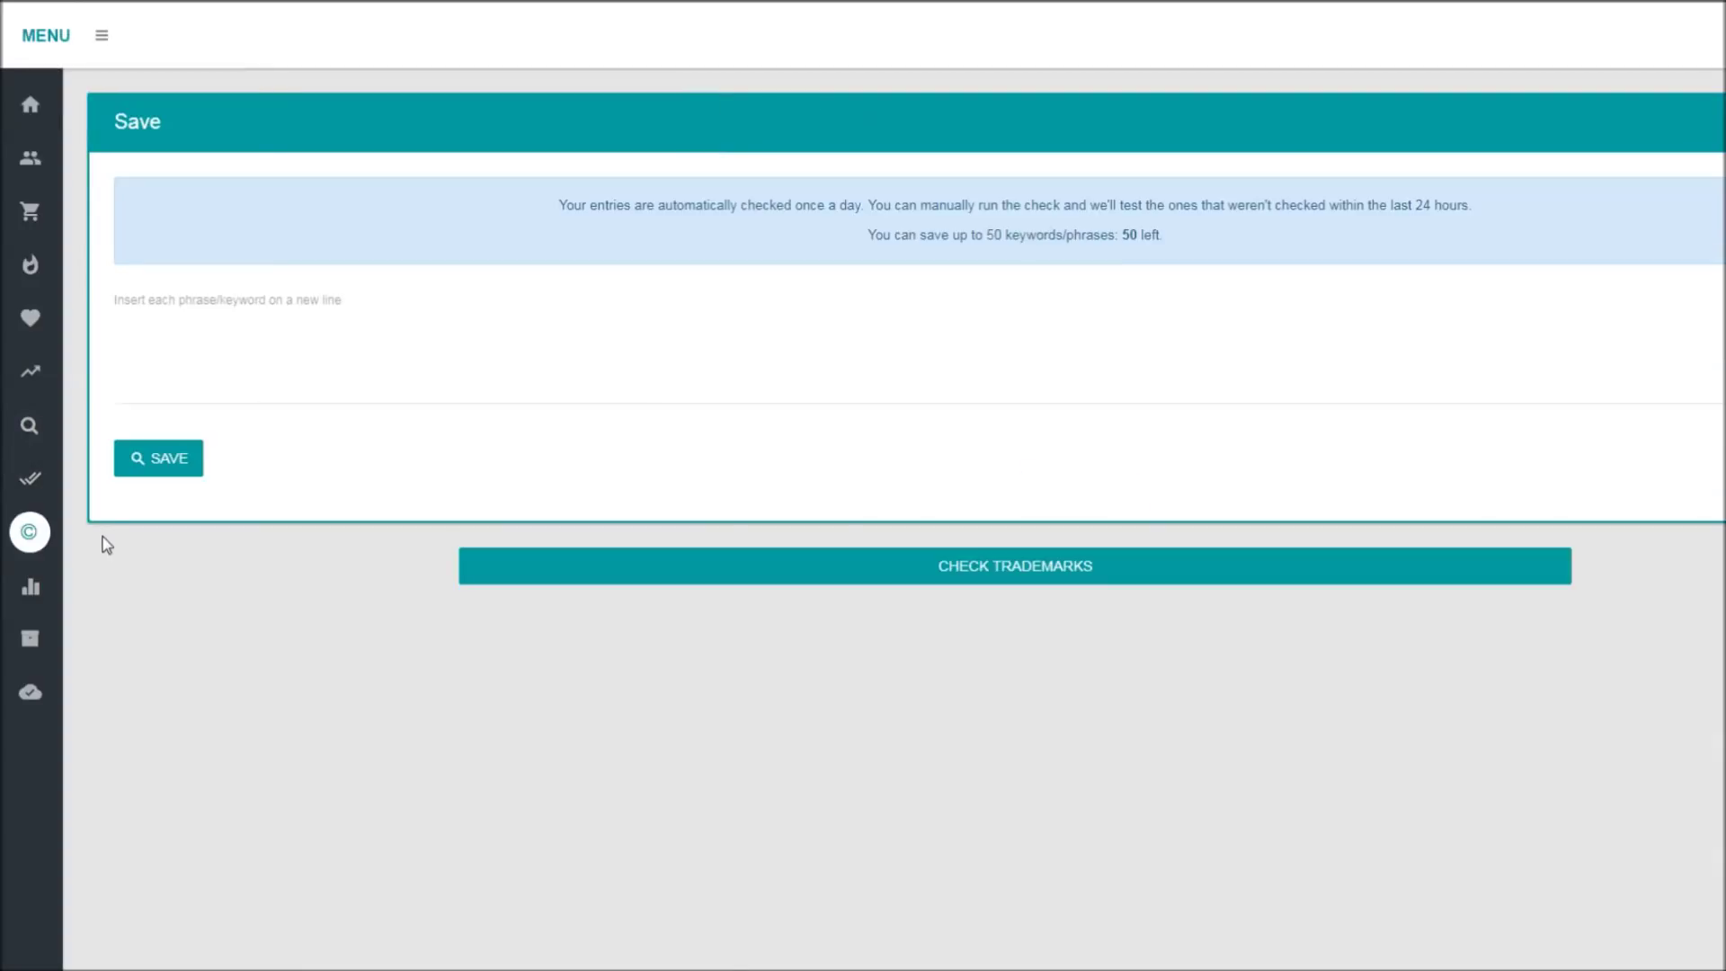
click(432, 333)
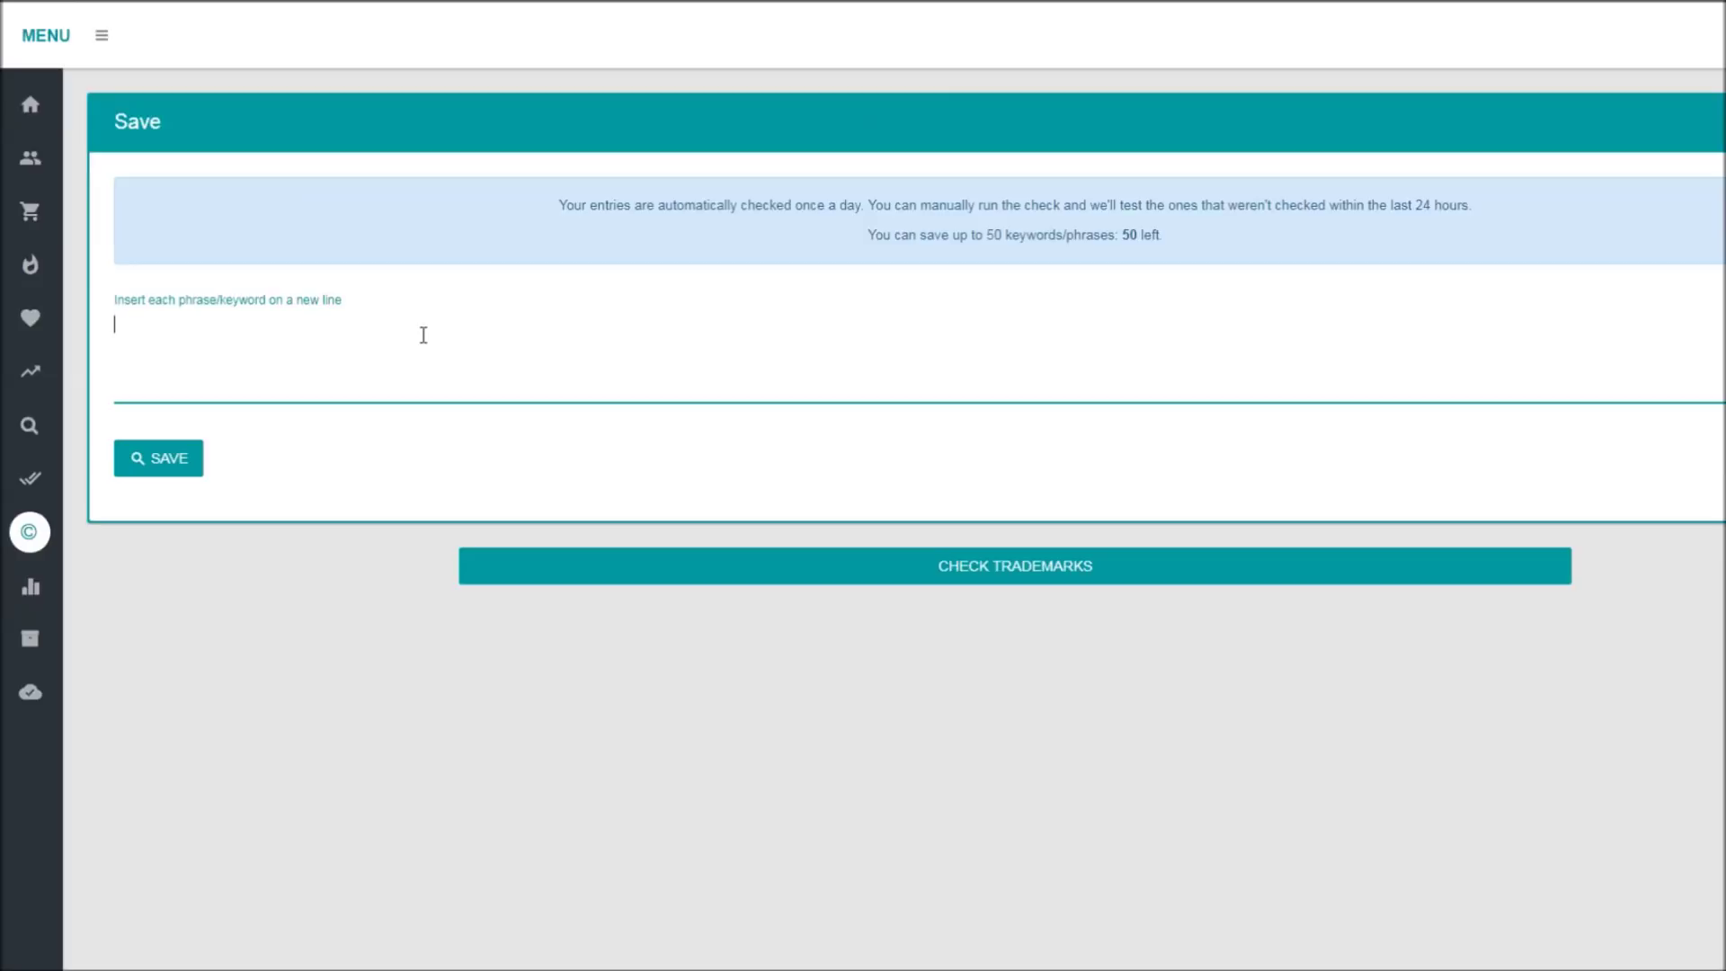
text(nike)
click(170, 467)
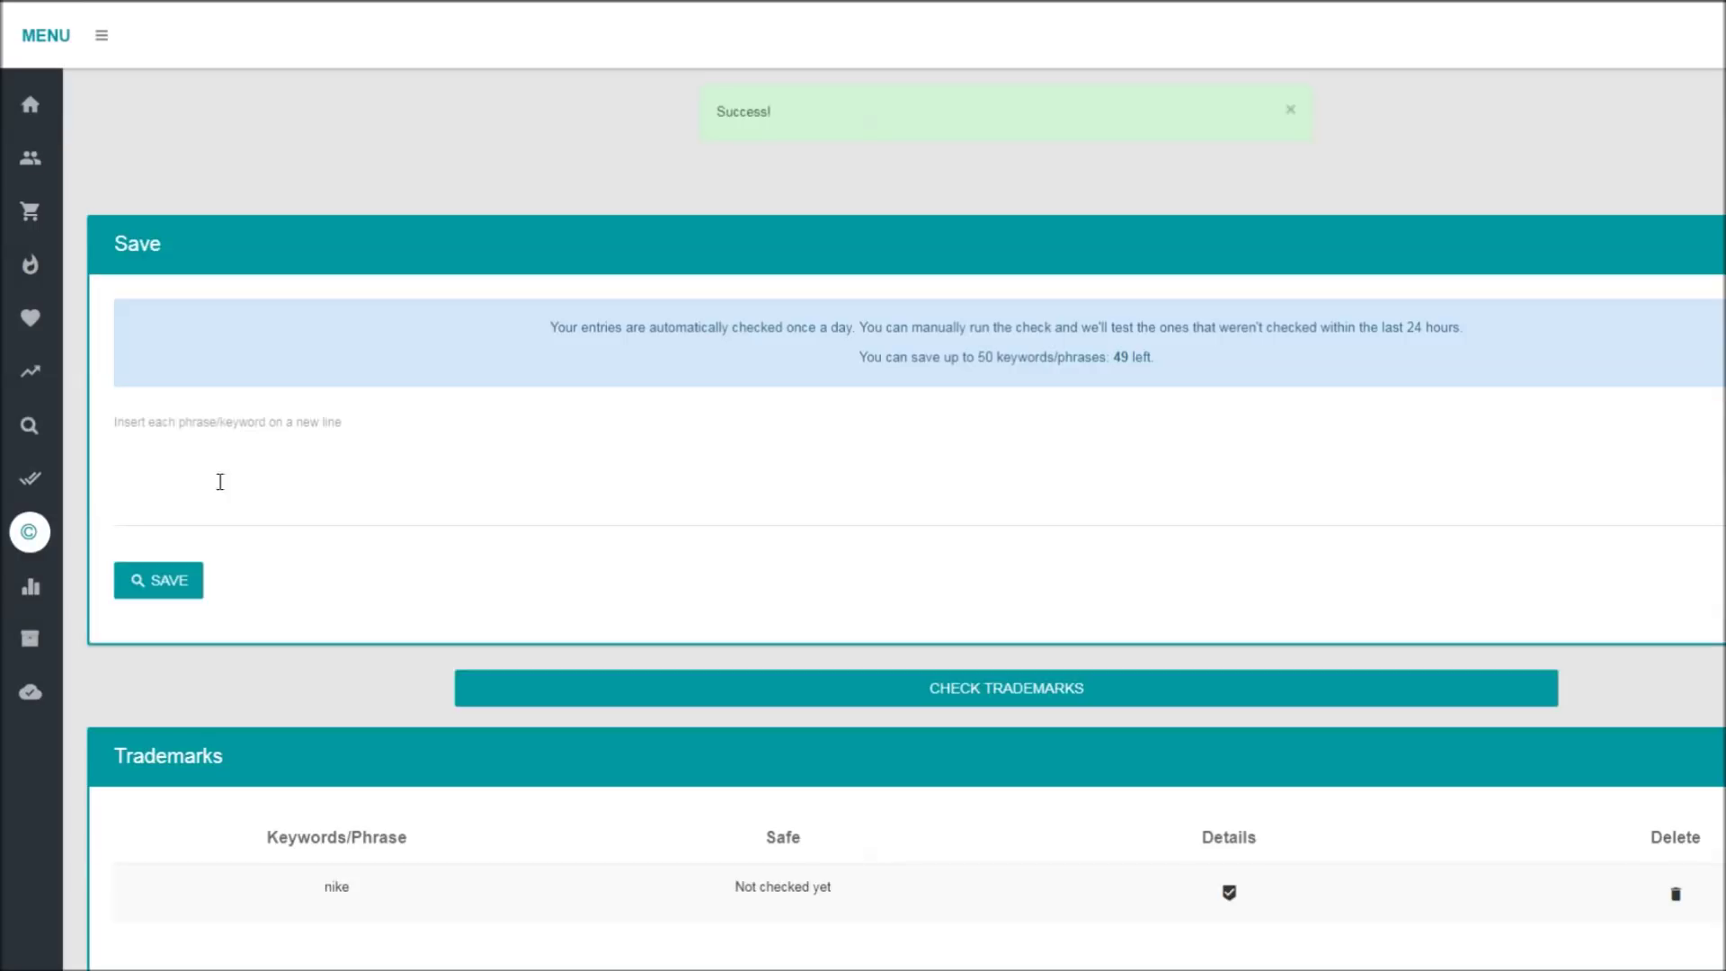
Step: Run a manual trademark check on the saved "nike" keyword
scroll(563, 539, down, 1)
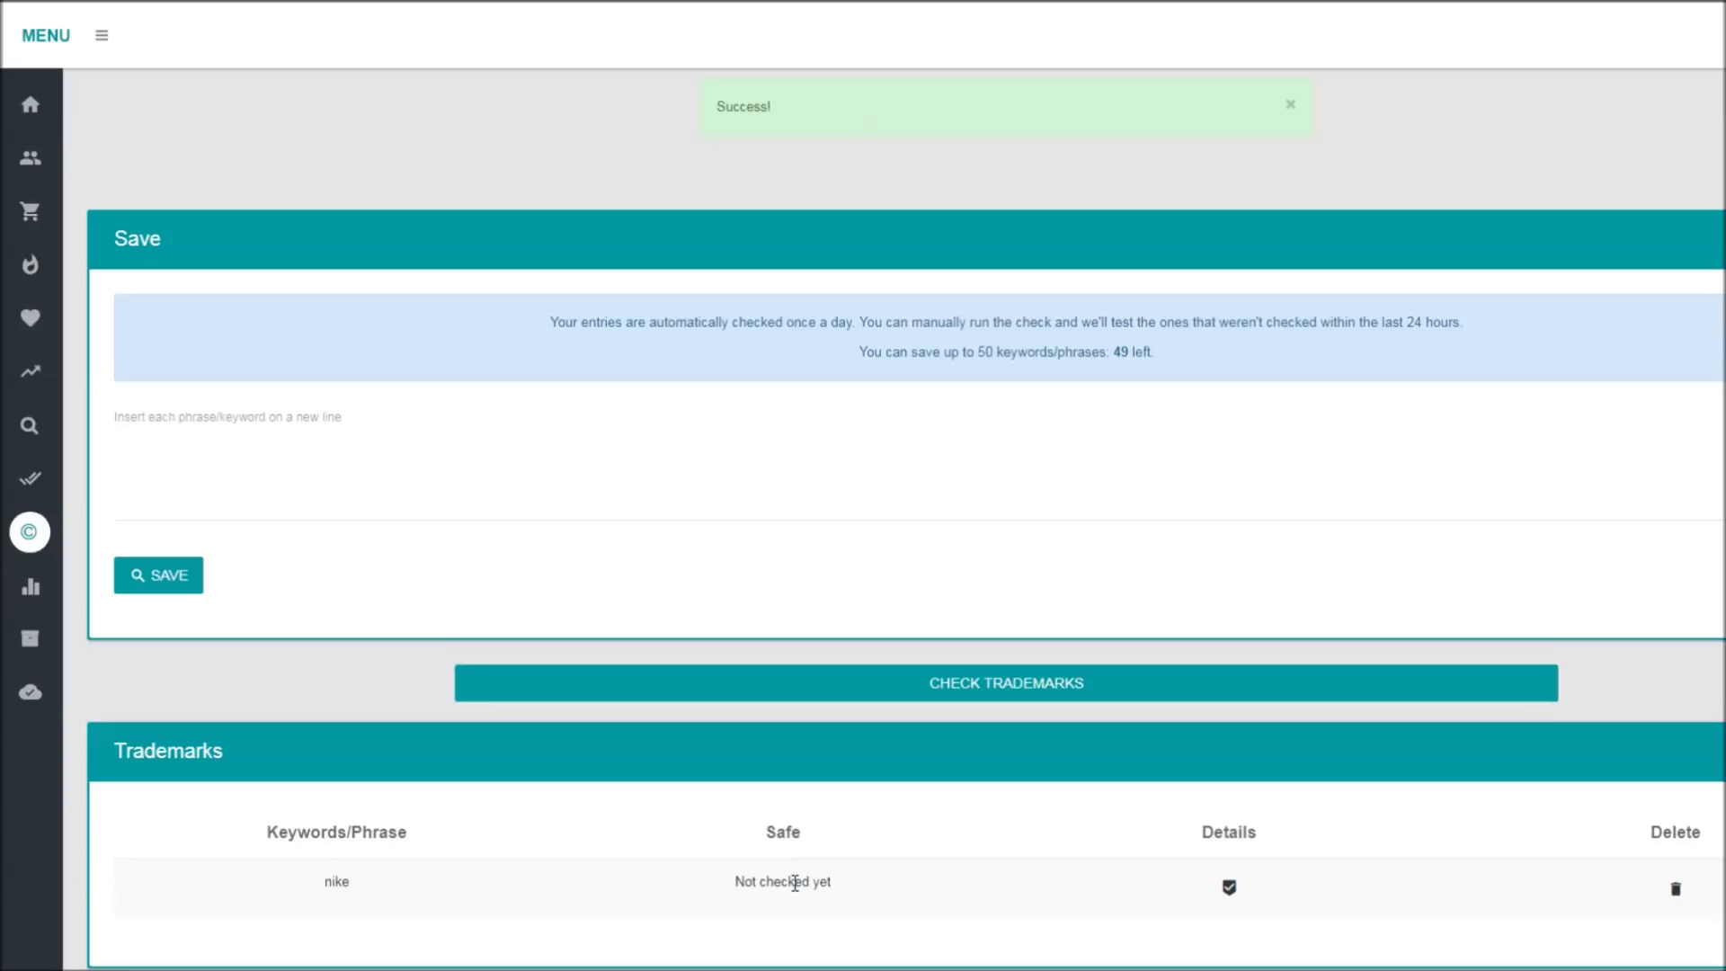
click(241, 458)
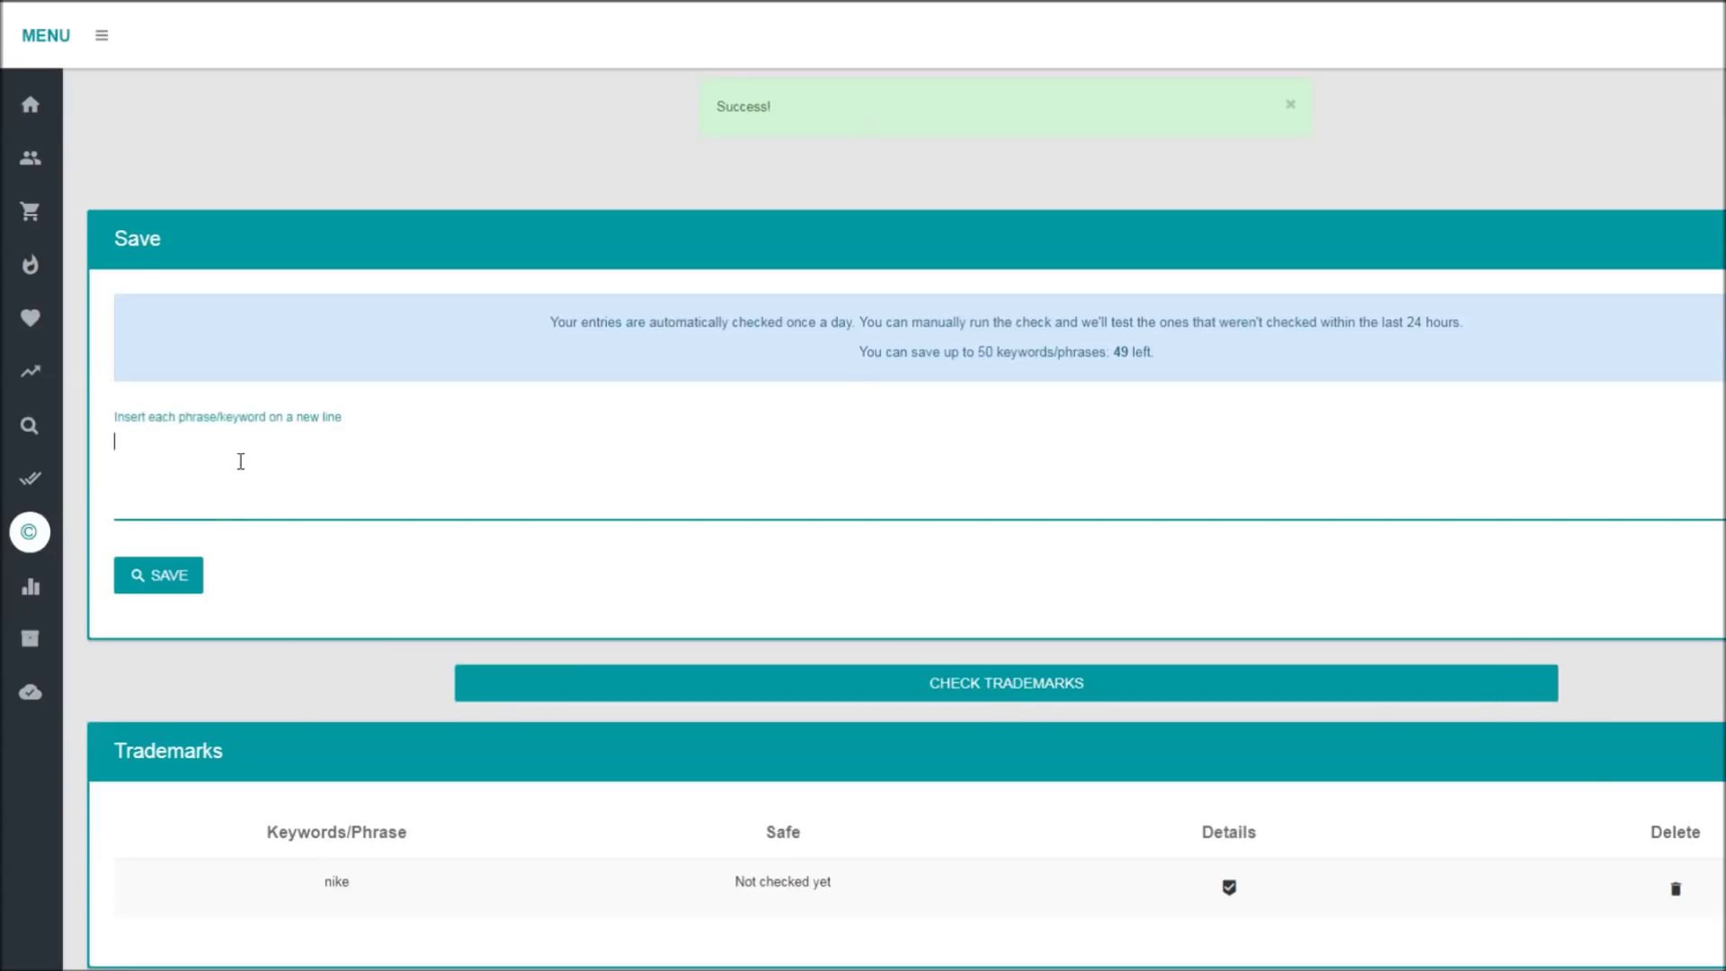
click(1026, 700)
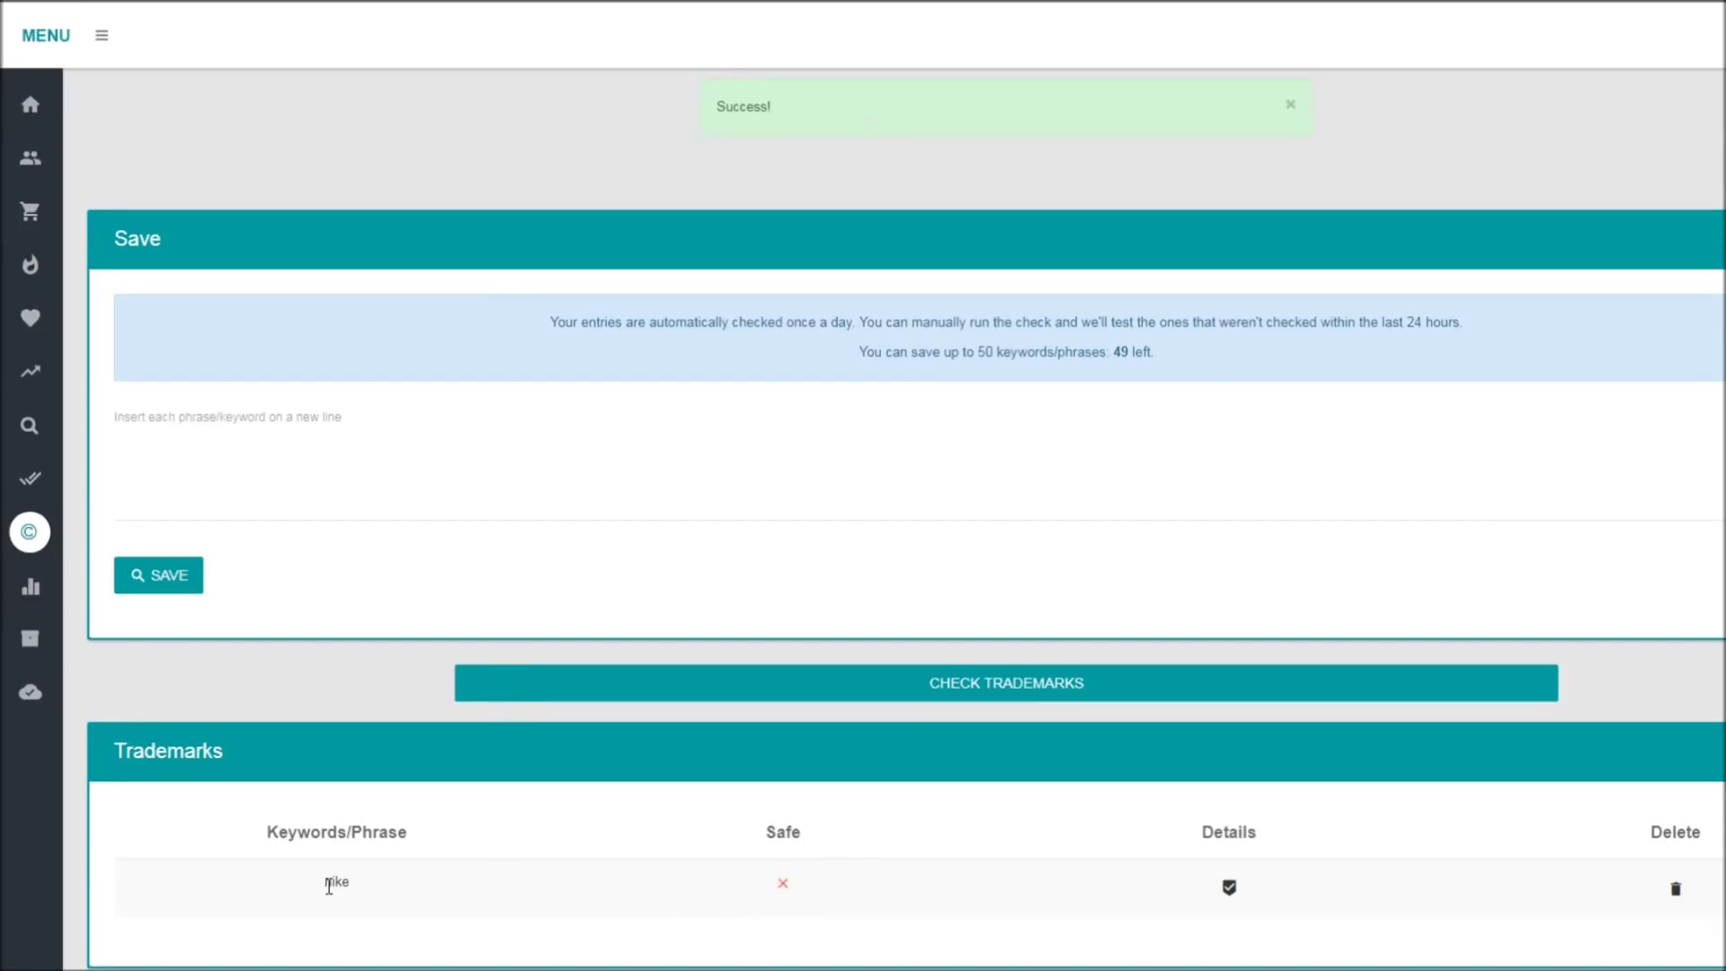
Step: Save the phrase "beer drinking man" to the trademark alerts and run the trademark check on it
click(186, 456)
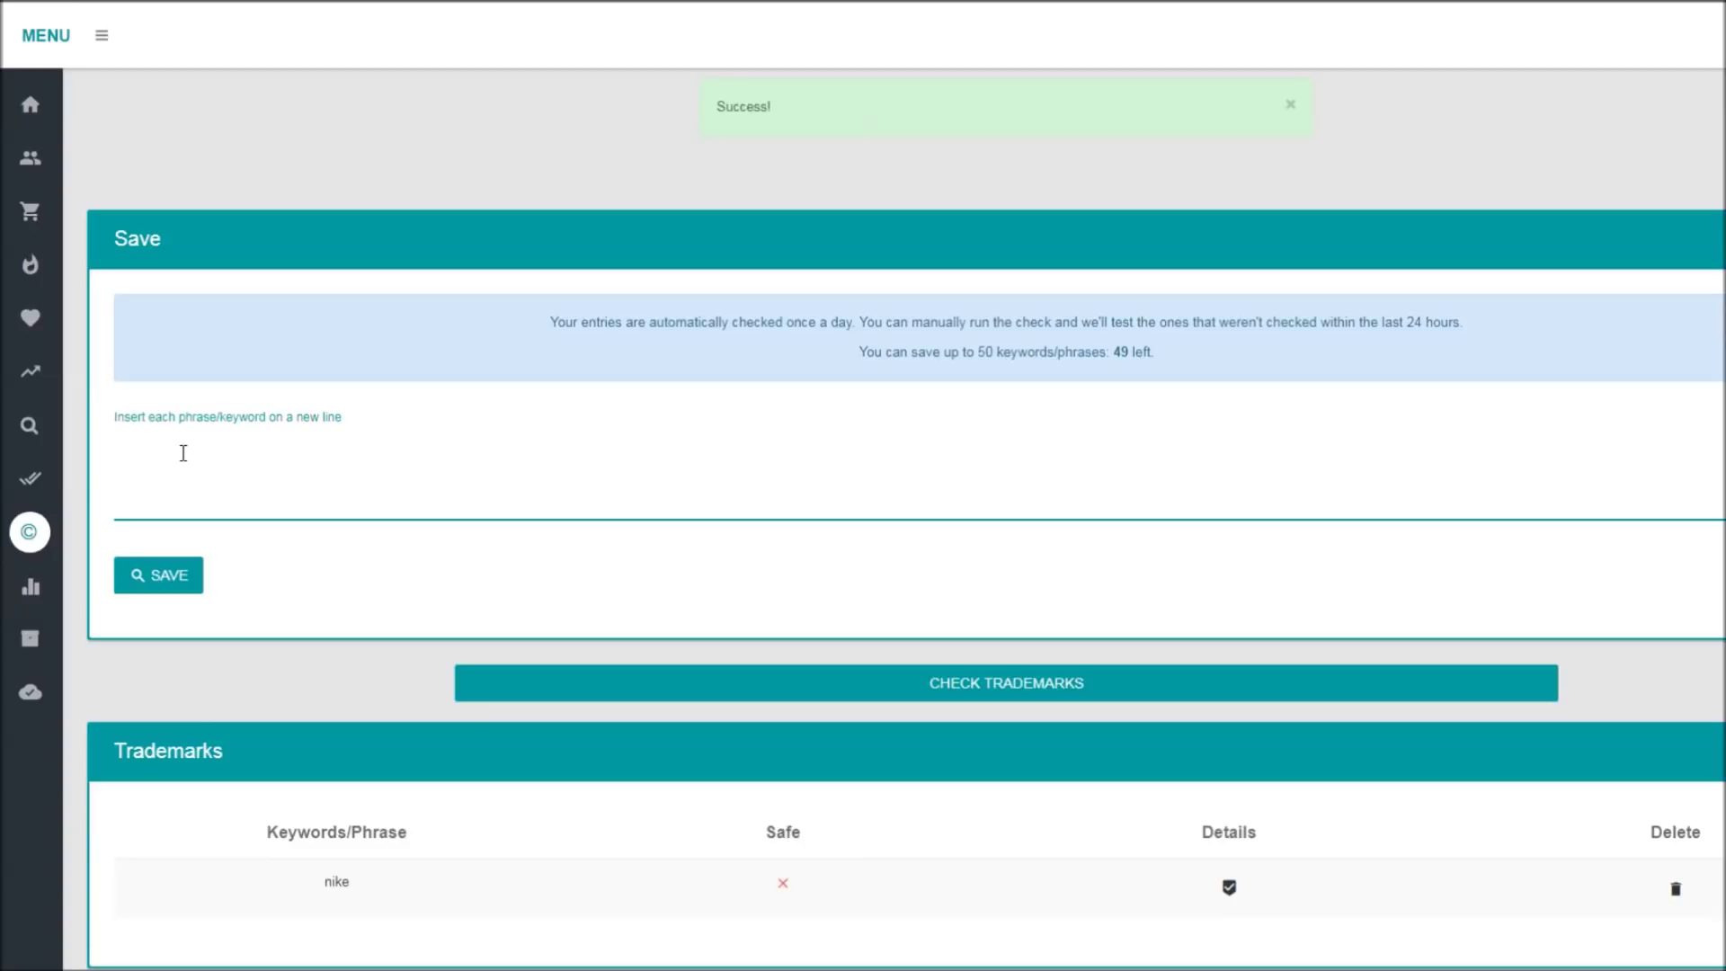
text(beer drinking man)
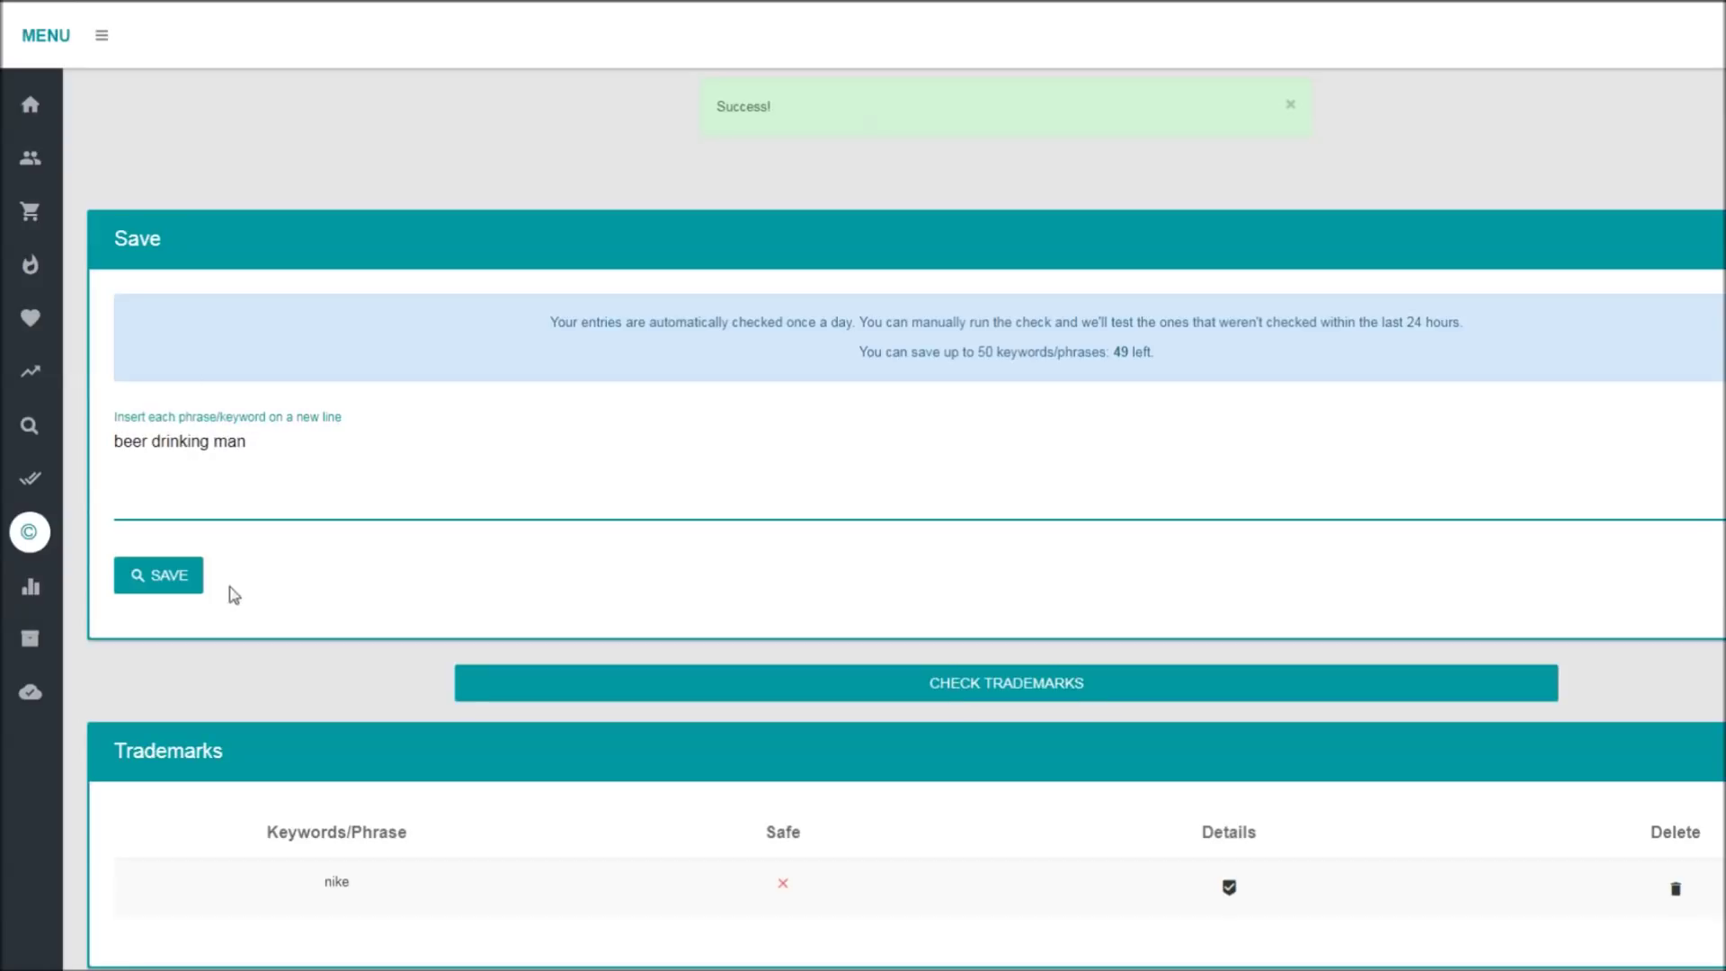
click(164, 580)
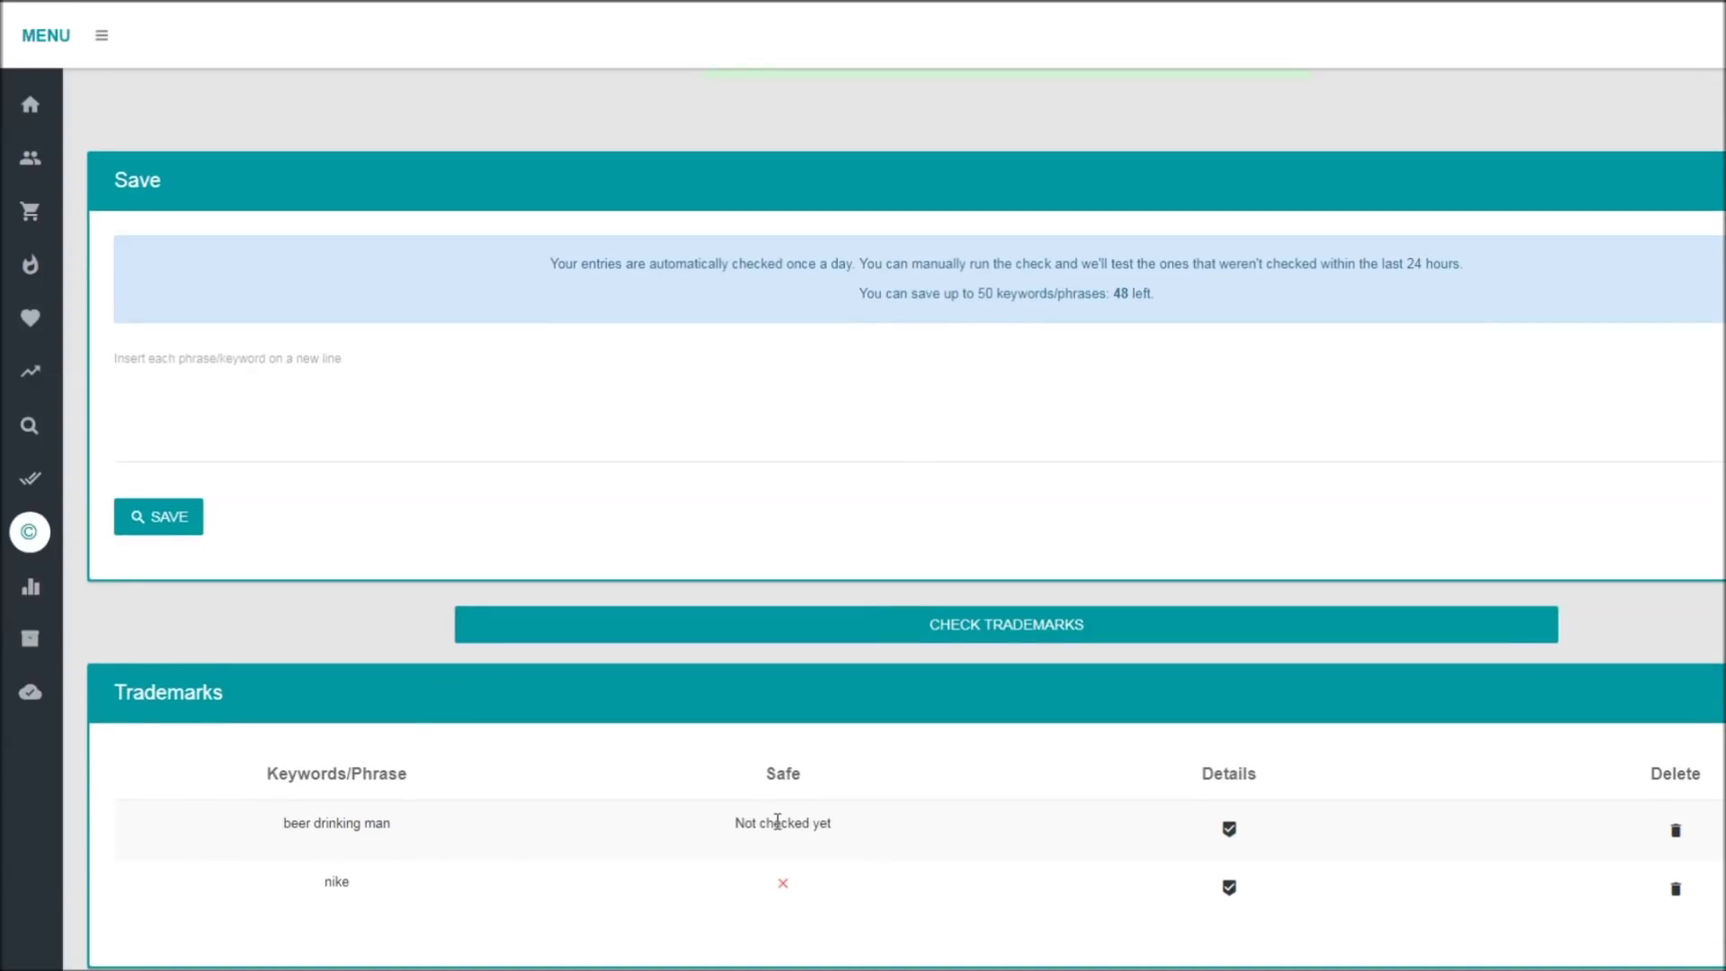
click(998, 633)
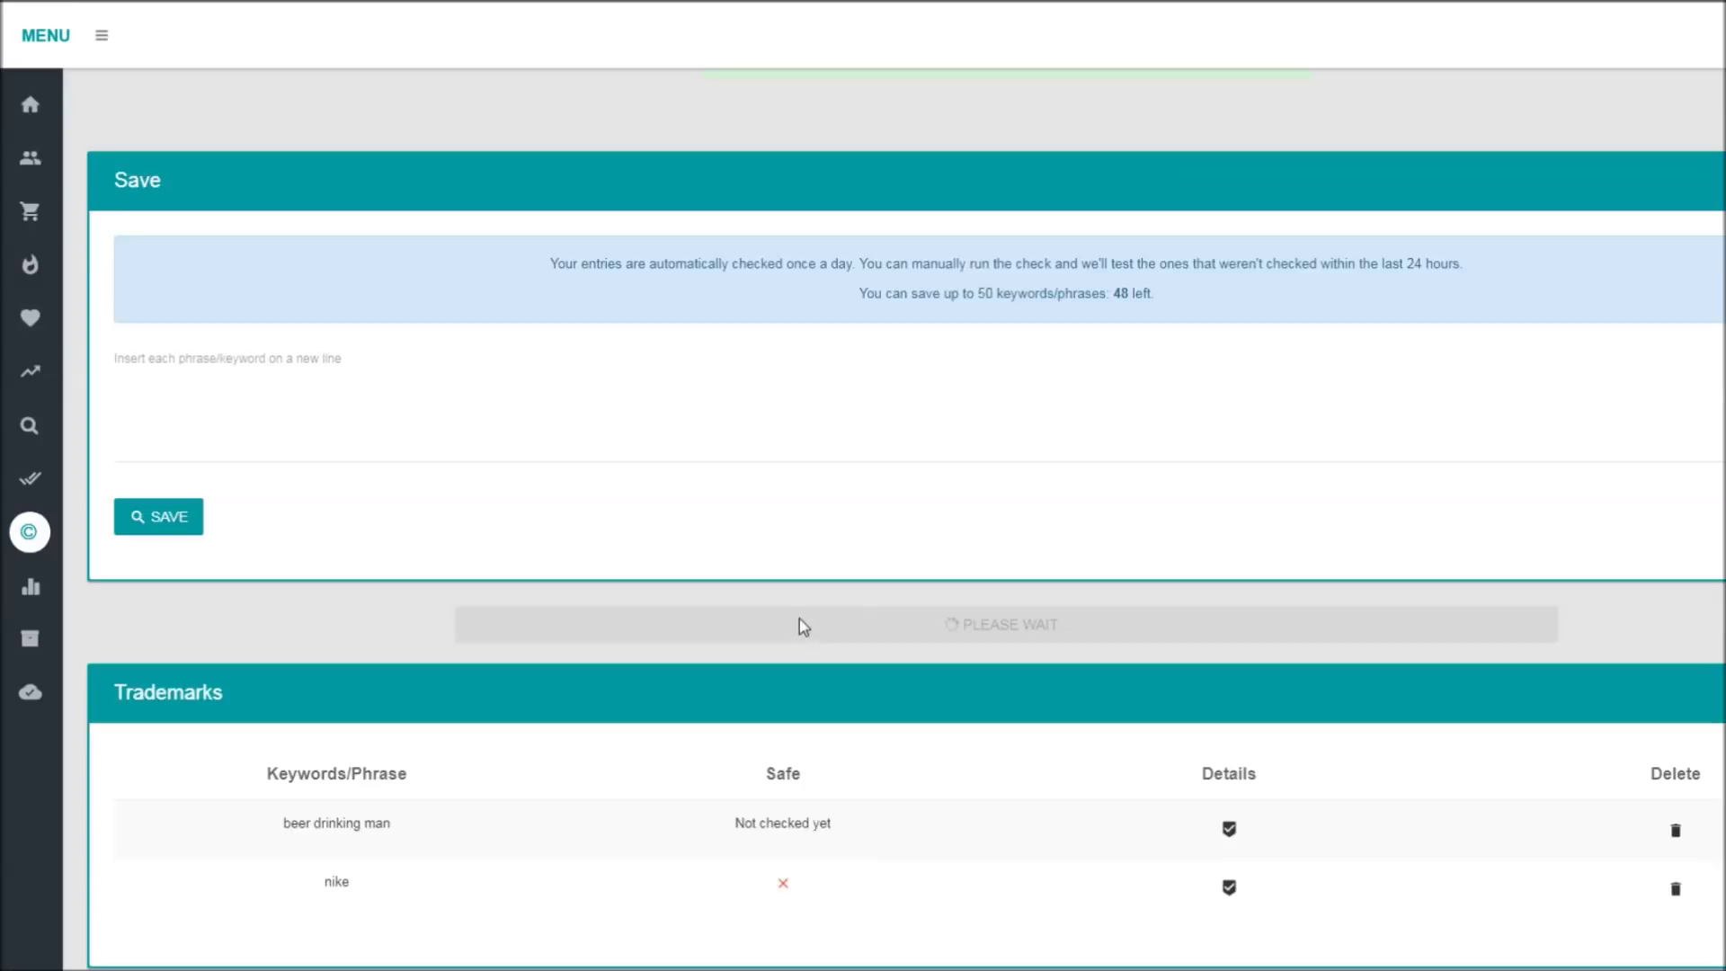
scroll(810, 647, down, 1)
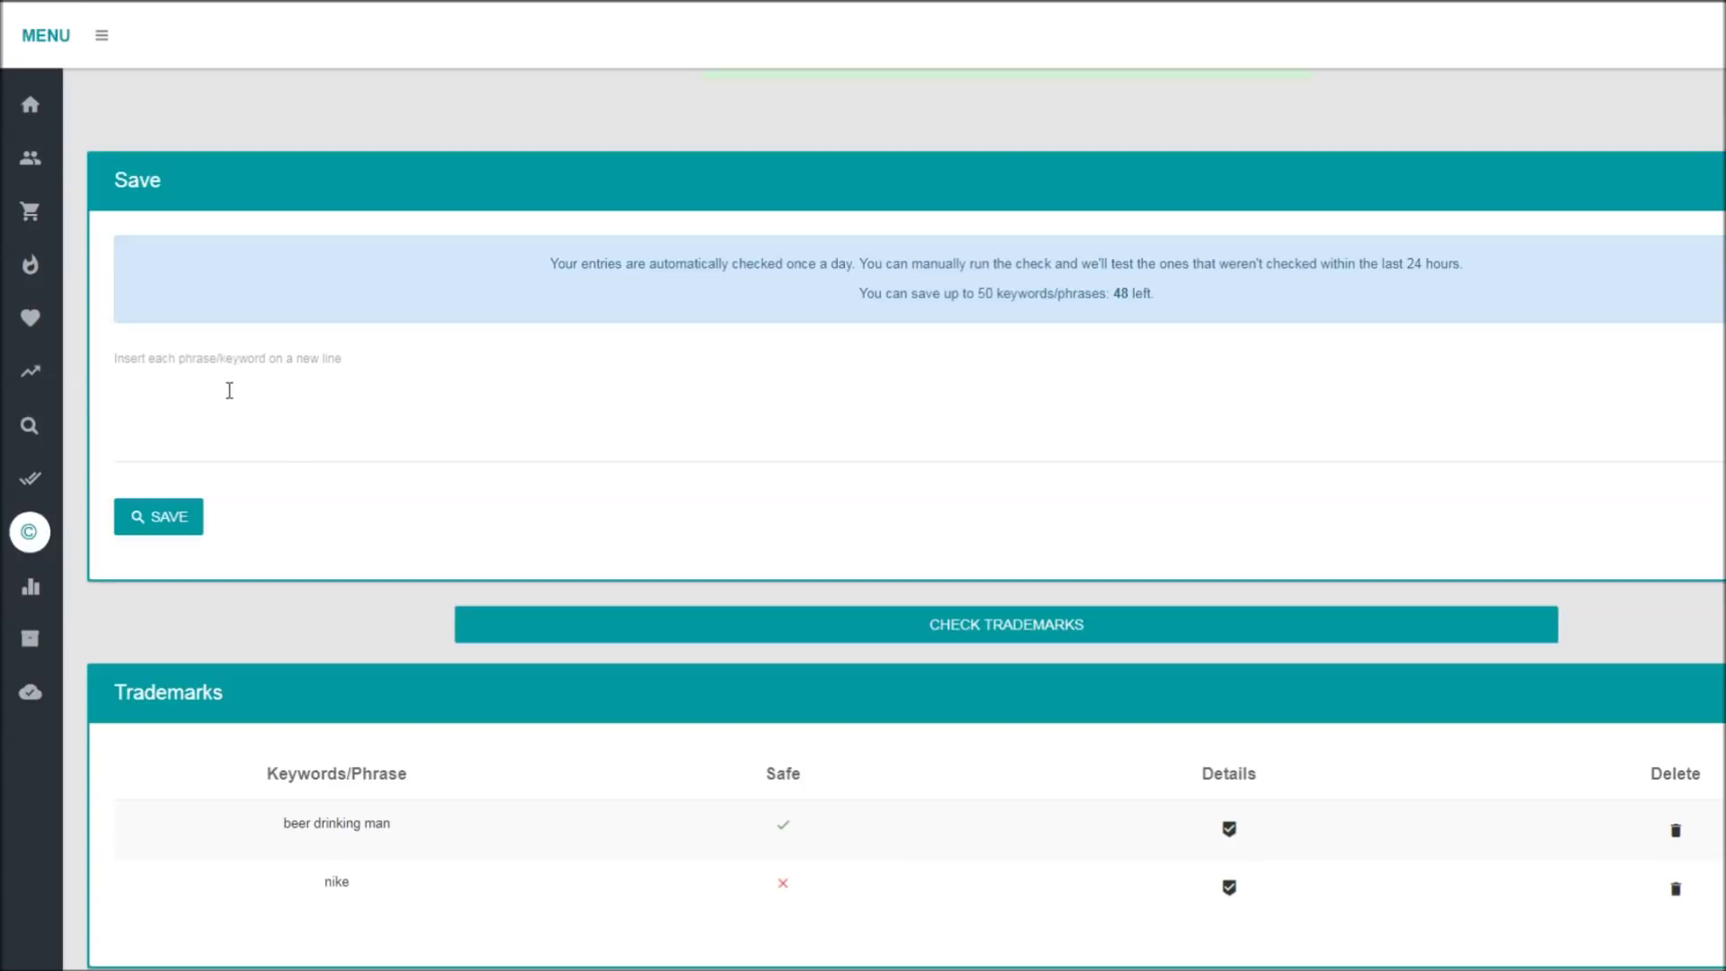
Step: Open the Advanced Competition Checker and run a search for the keyword "dog"
mouse_move(49, 306)
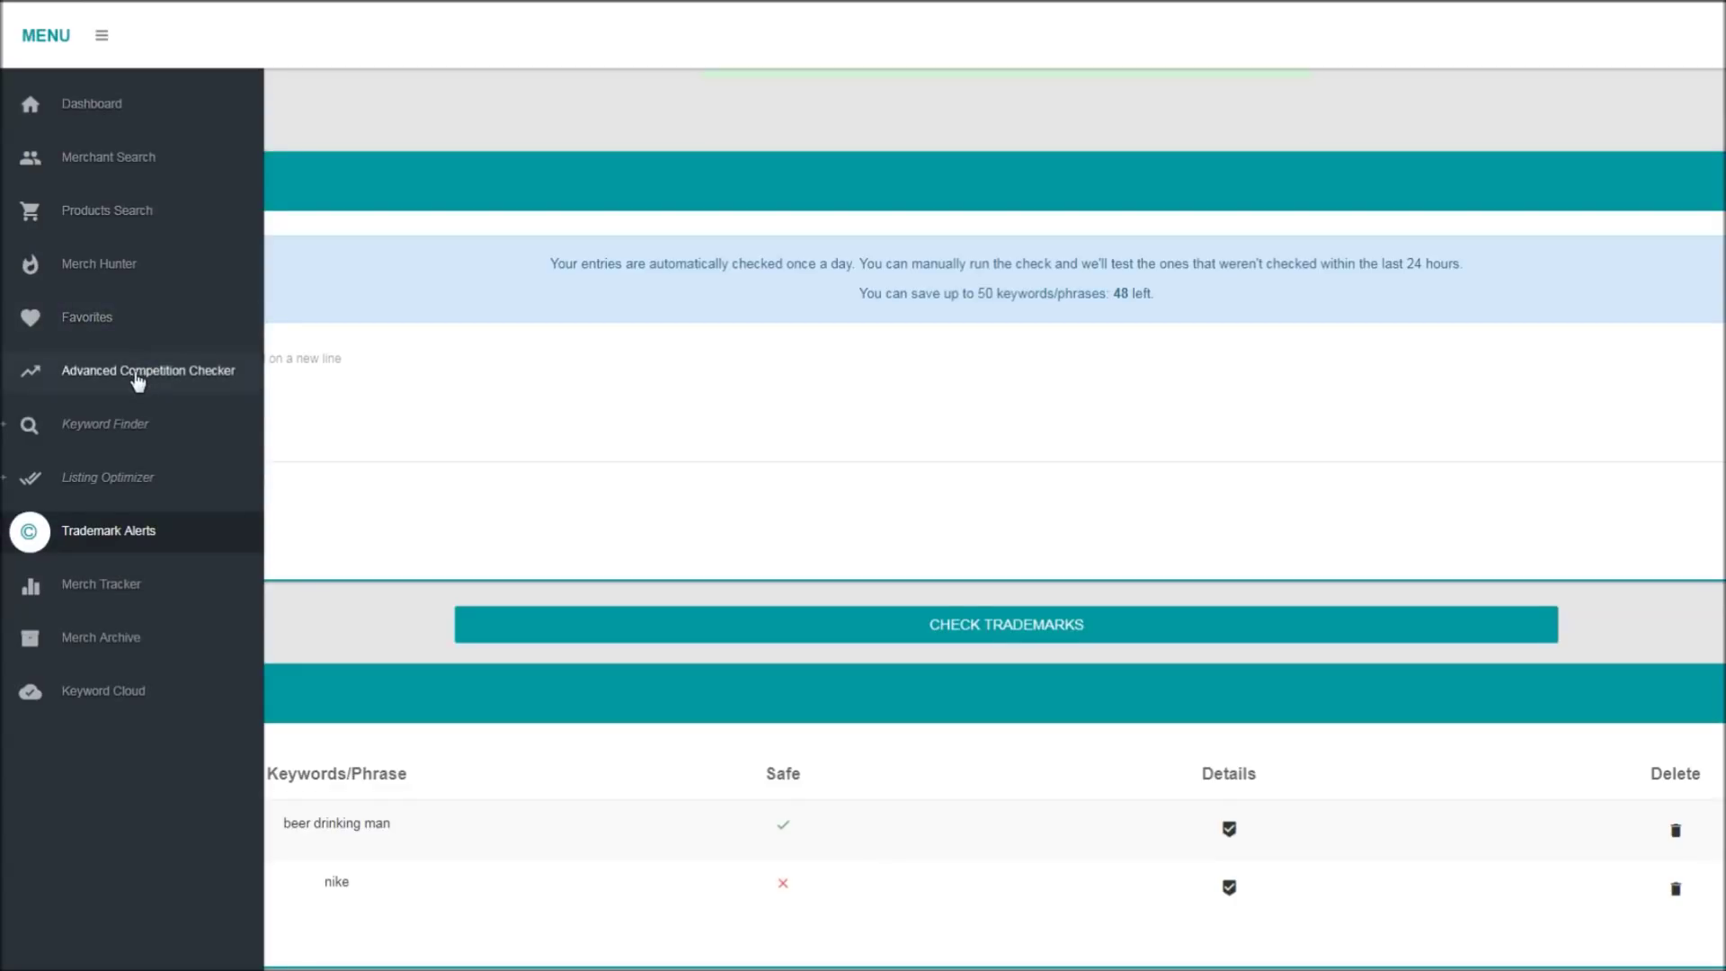
click(133, 371)
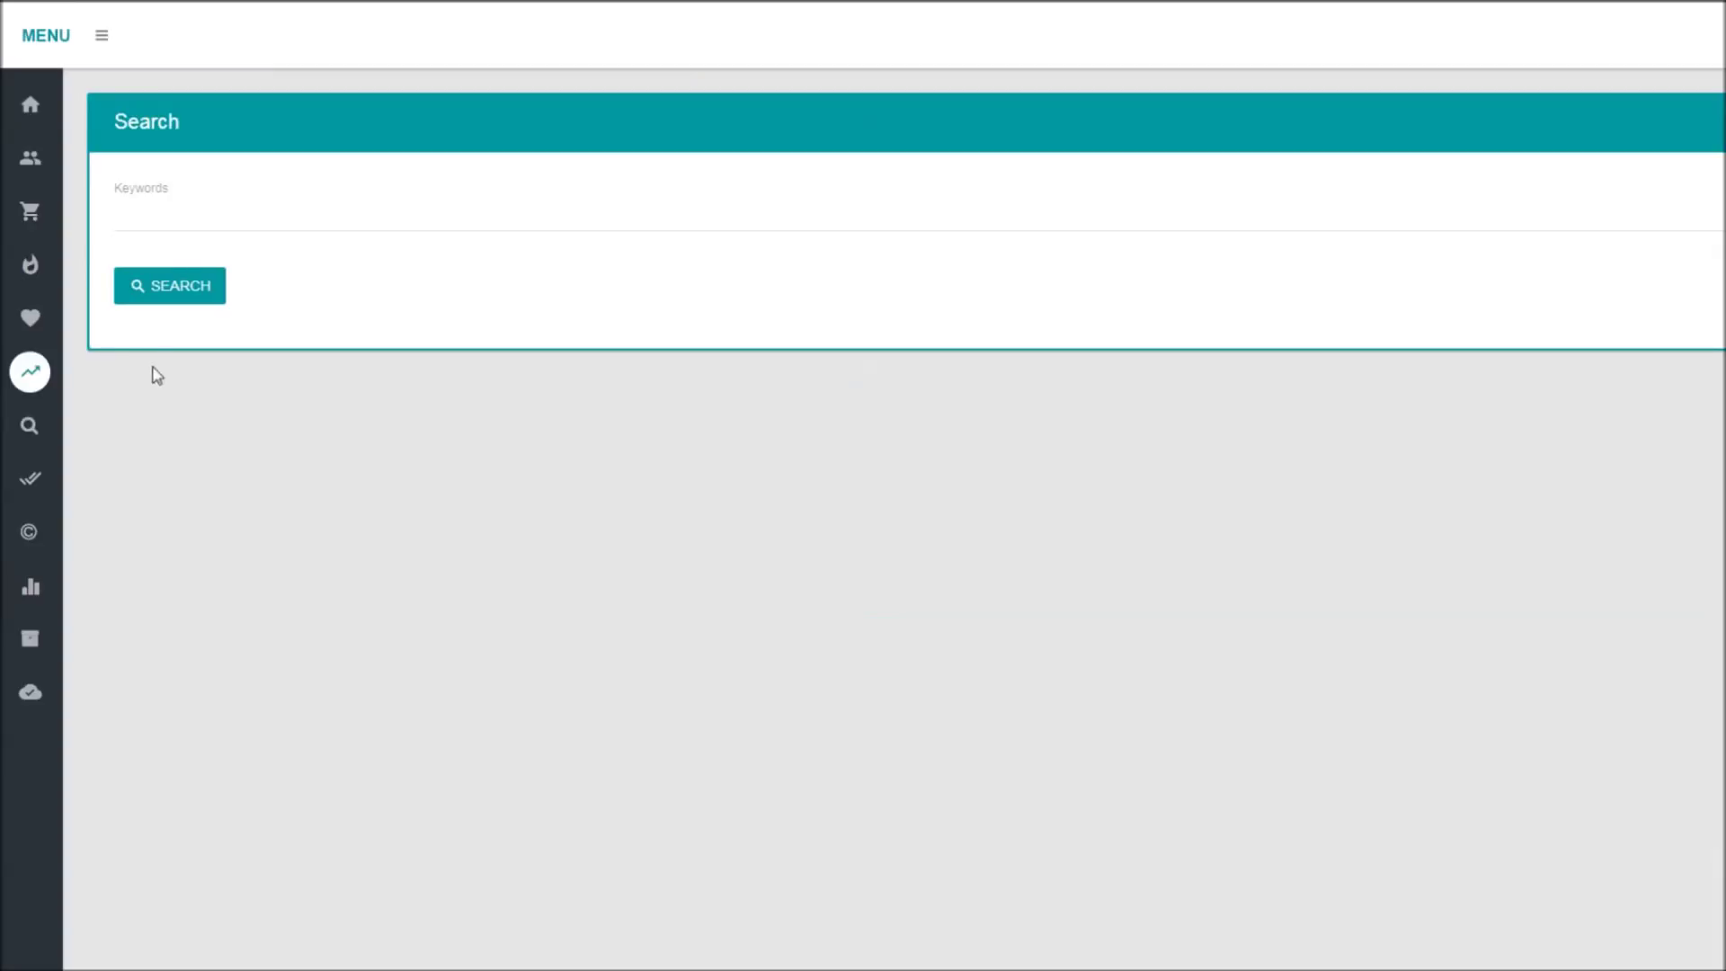
click(182, 214)
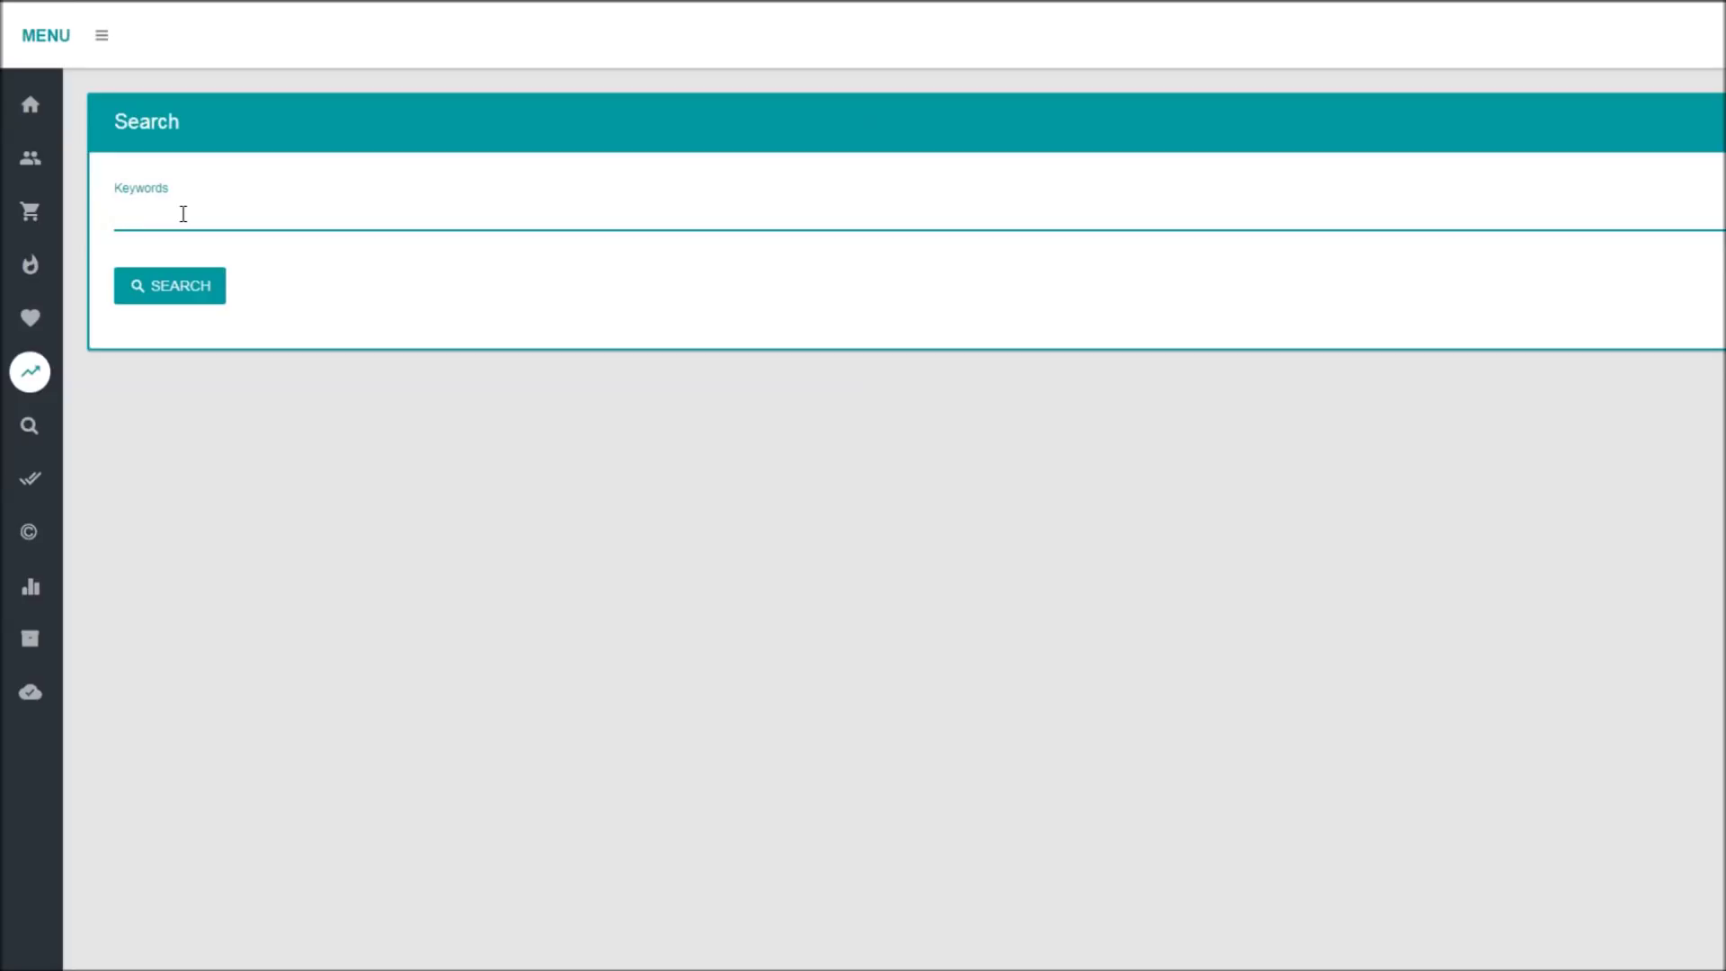
click(183, 214)
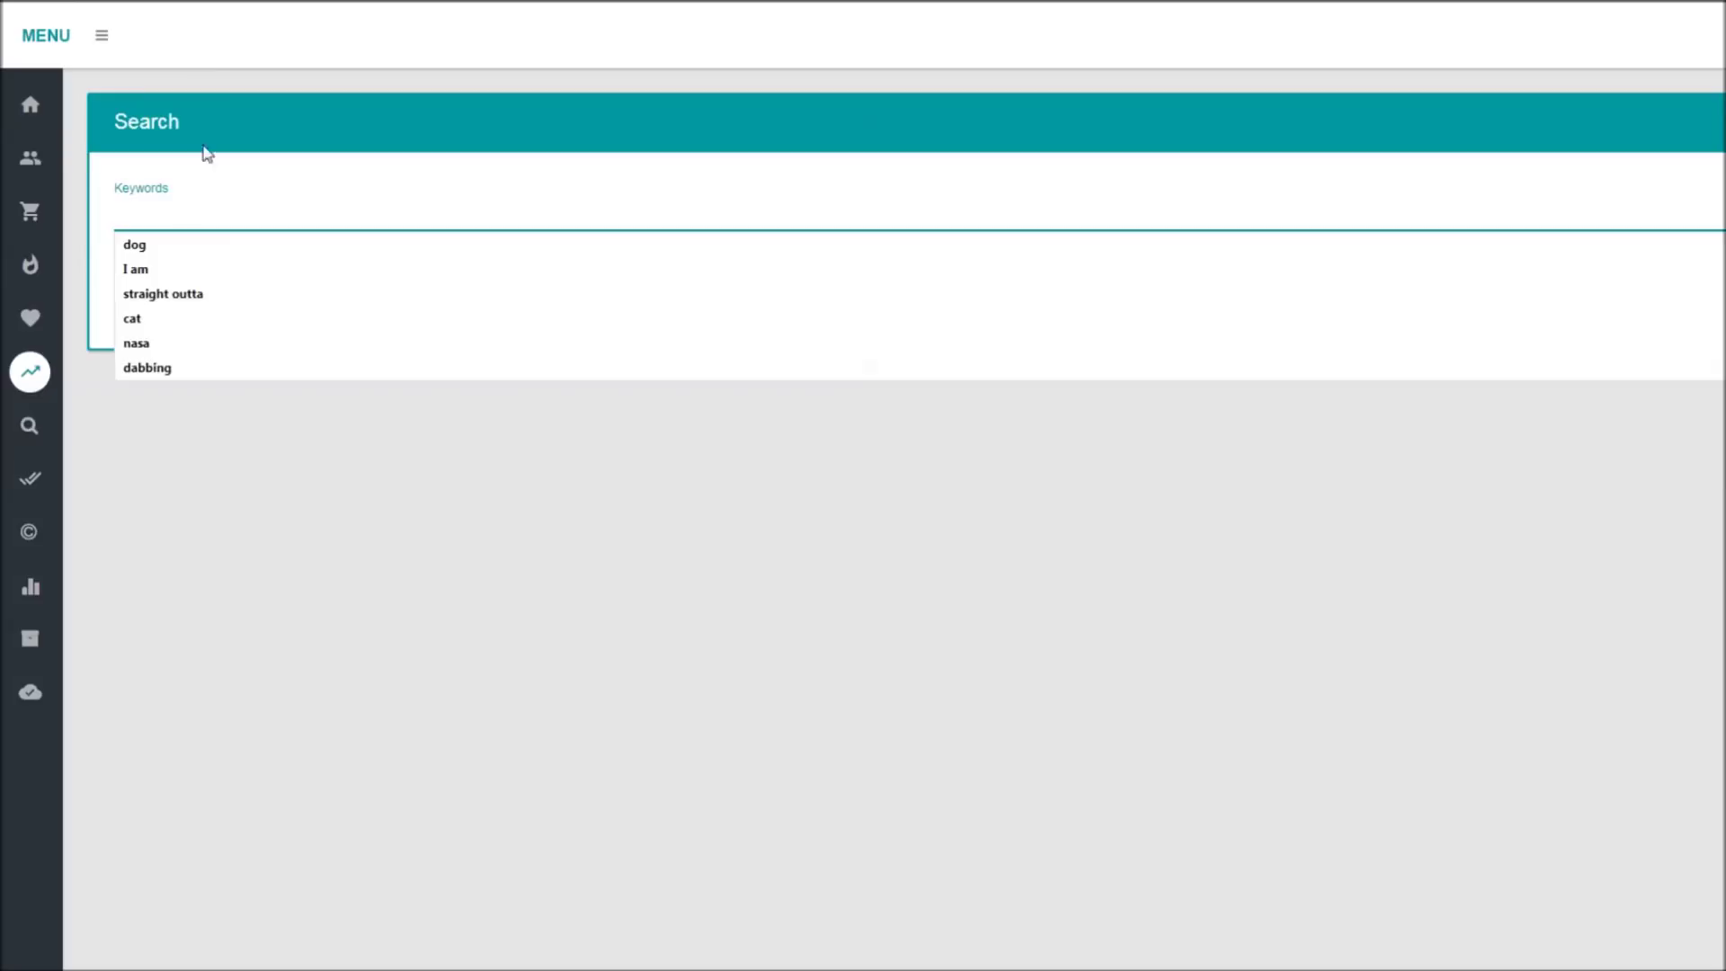
click(162, 254)
click(170, 289)
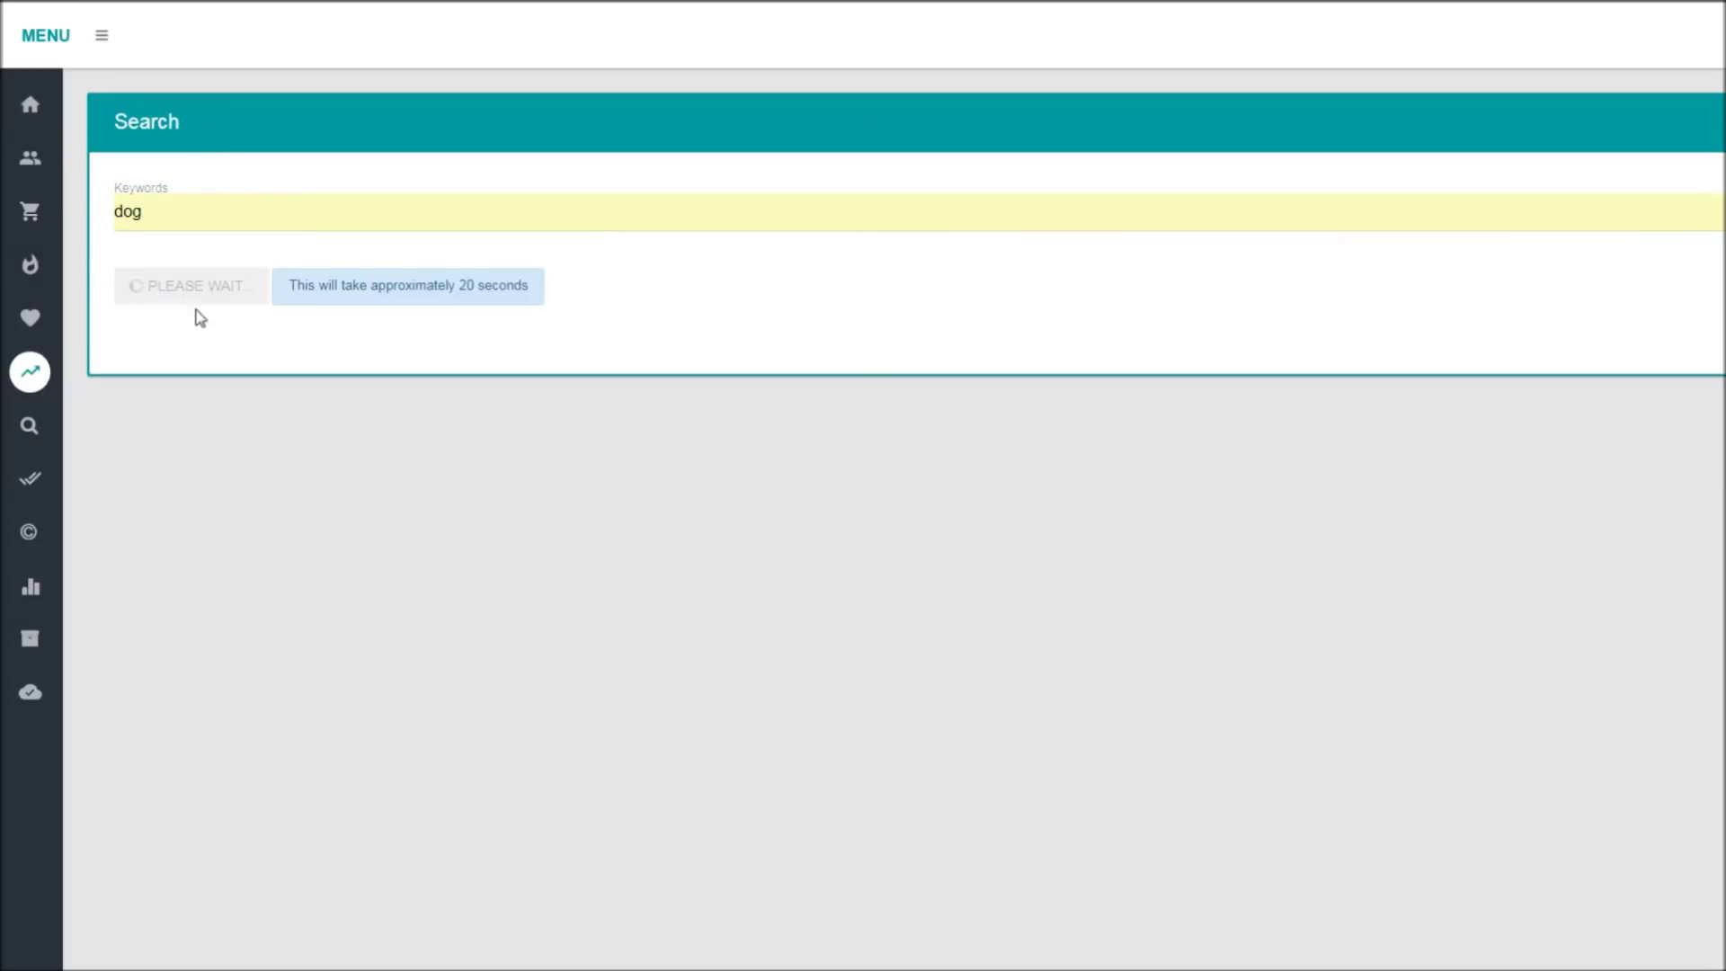
Step: Examine the competition counts and total score for "dog", and look through its top bestsellers with their features, descriptions and BSR
scroll(671, 404, down, 2)
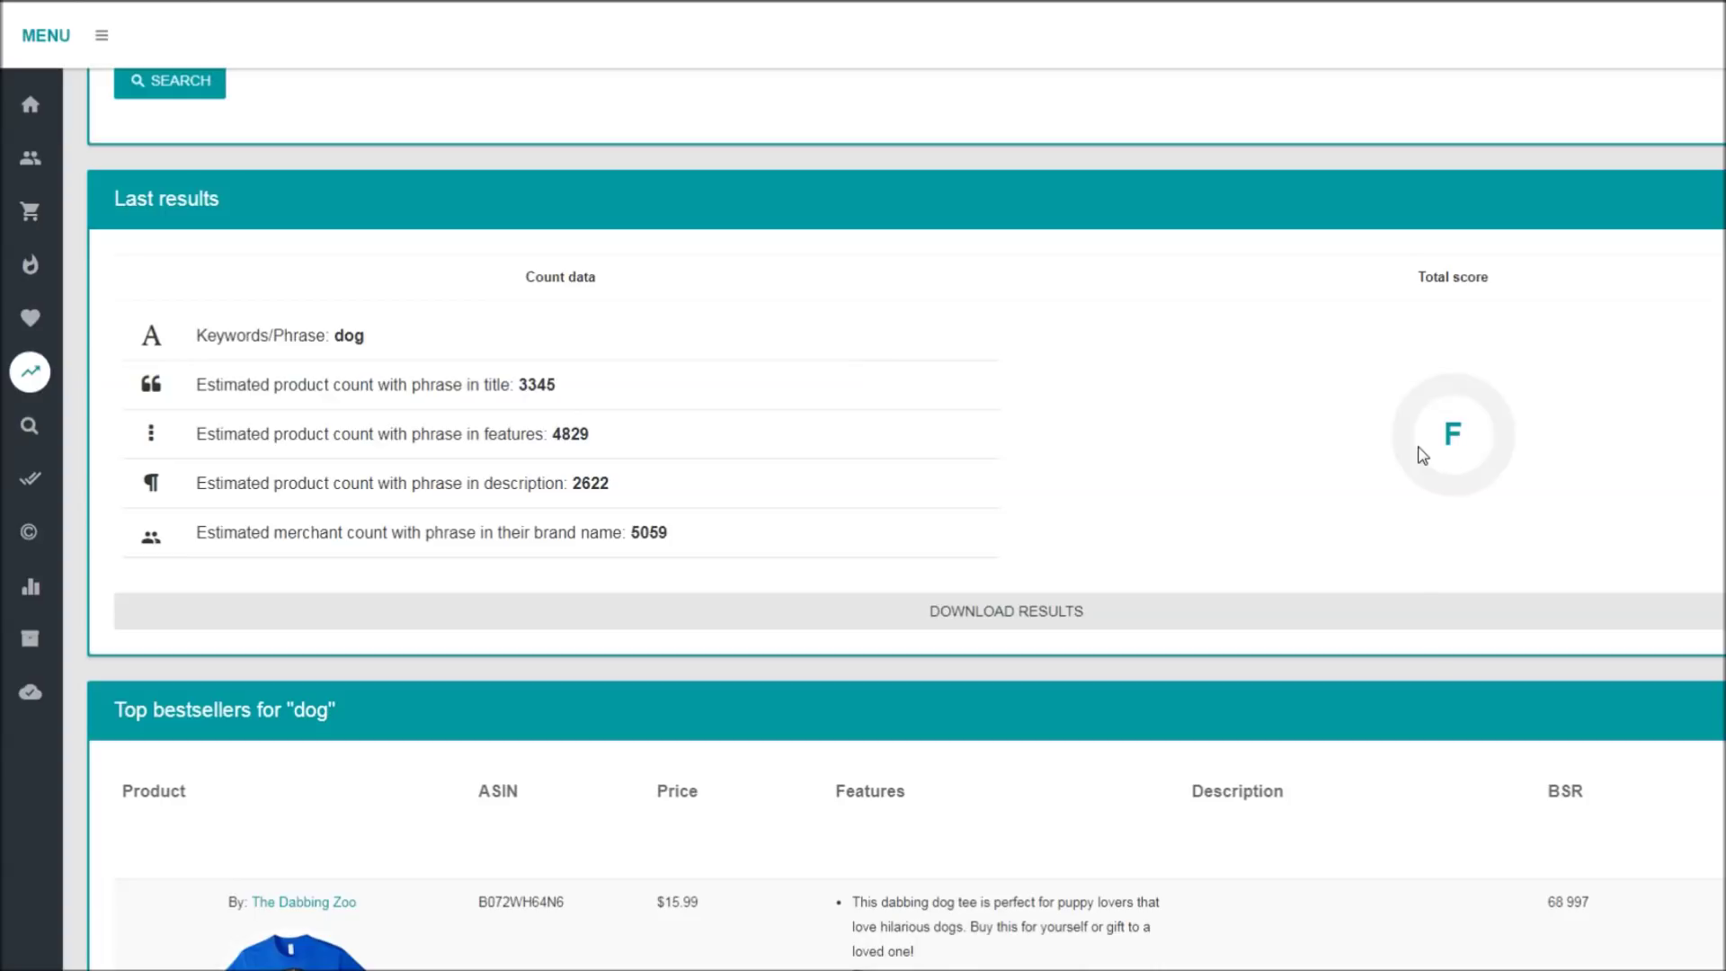
drag(365, 336, 329, 336)
drag(407, 386, 537, 387)
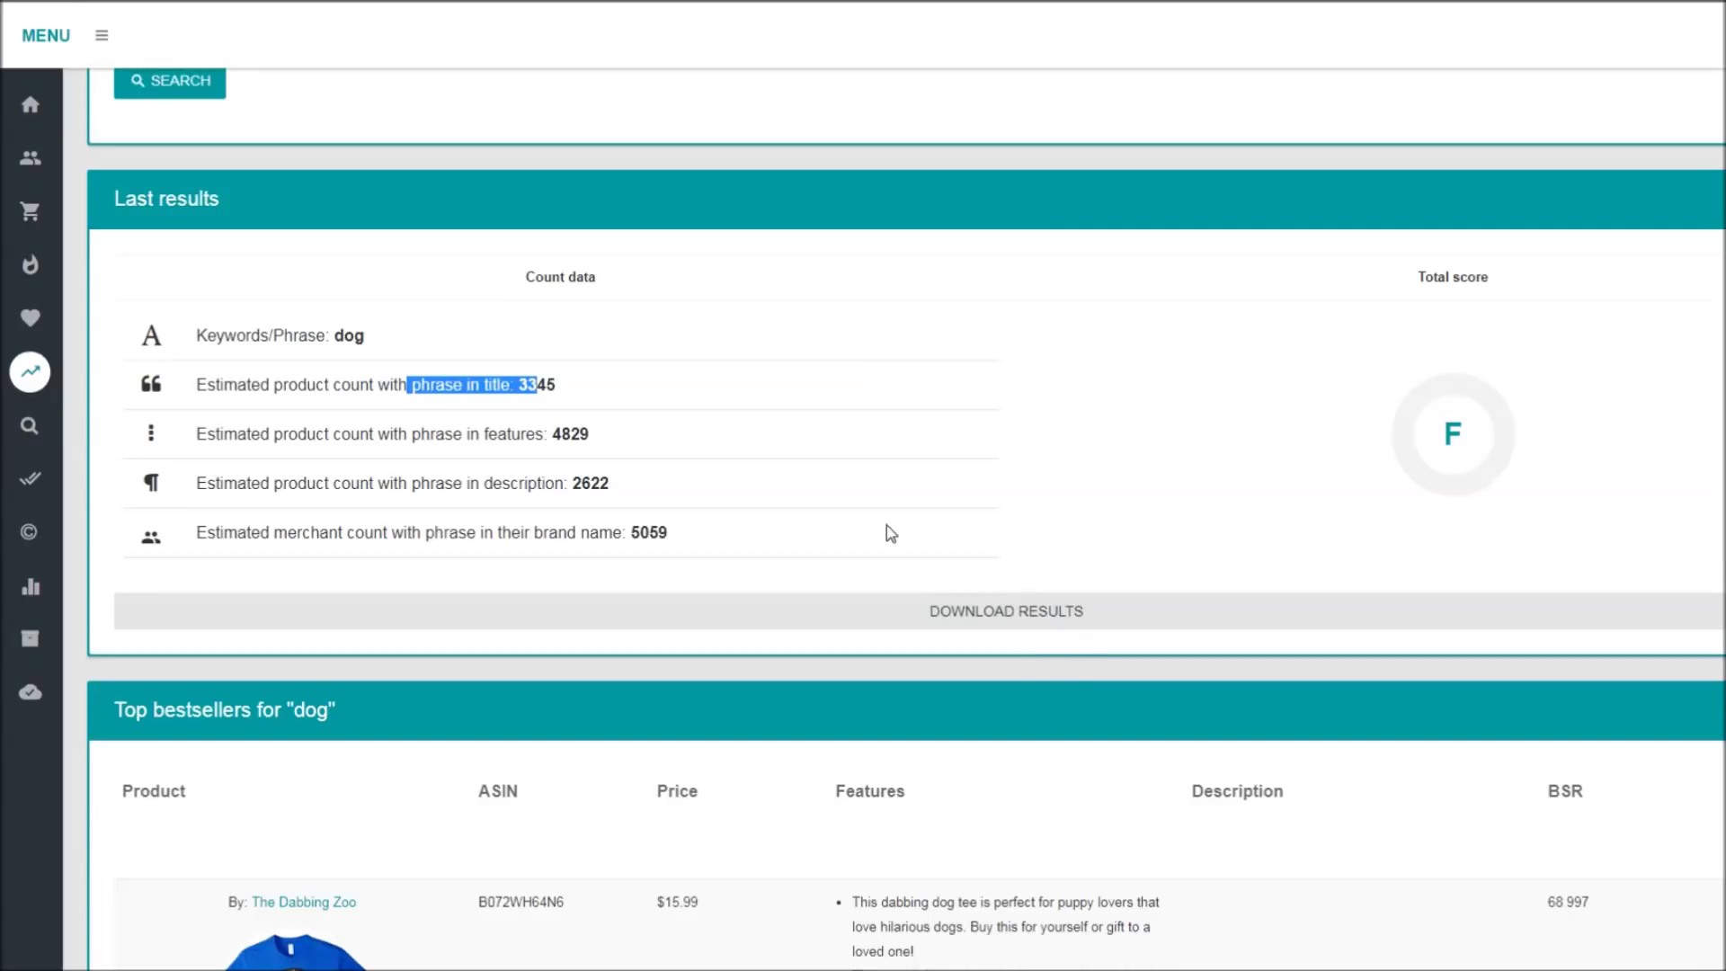
scroll(967, 540, down, 5)
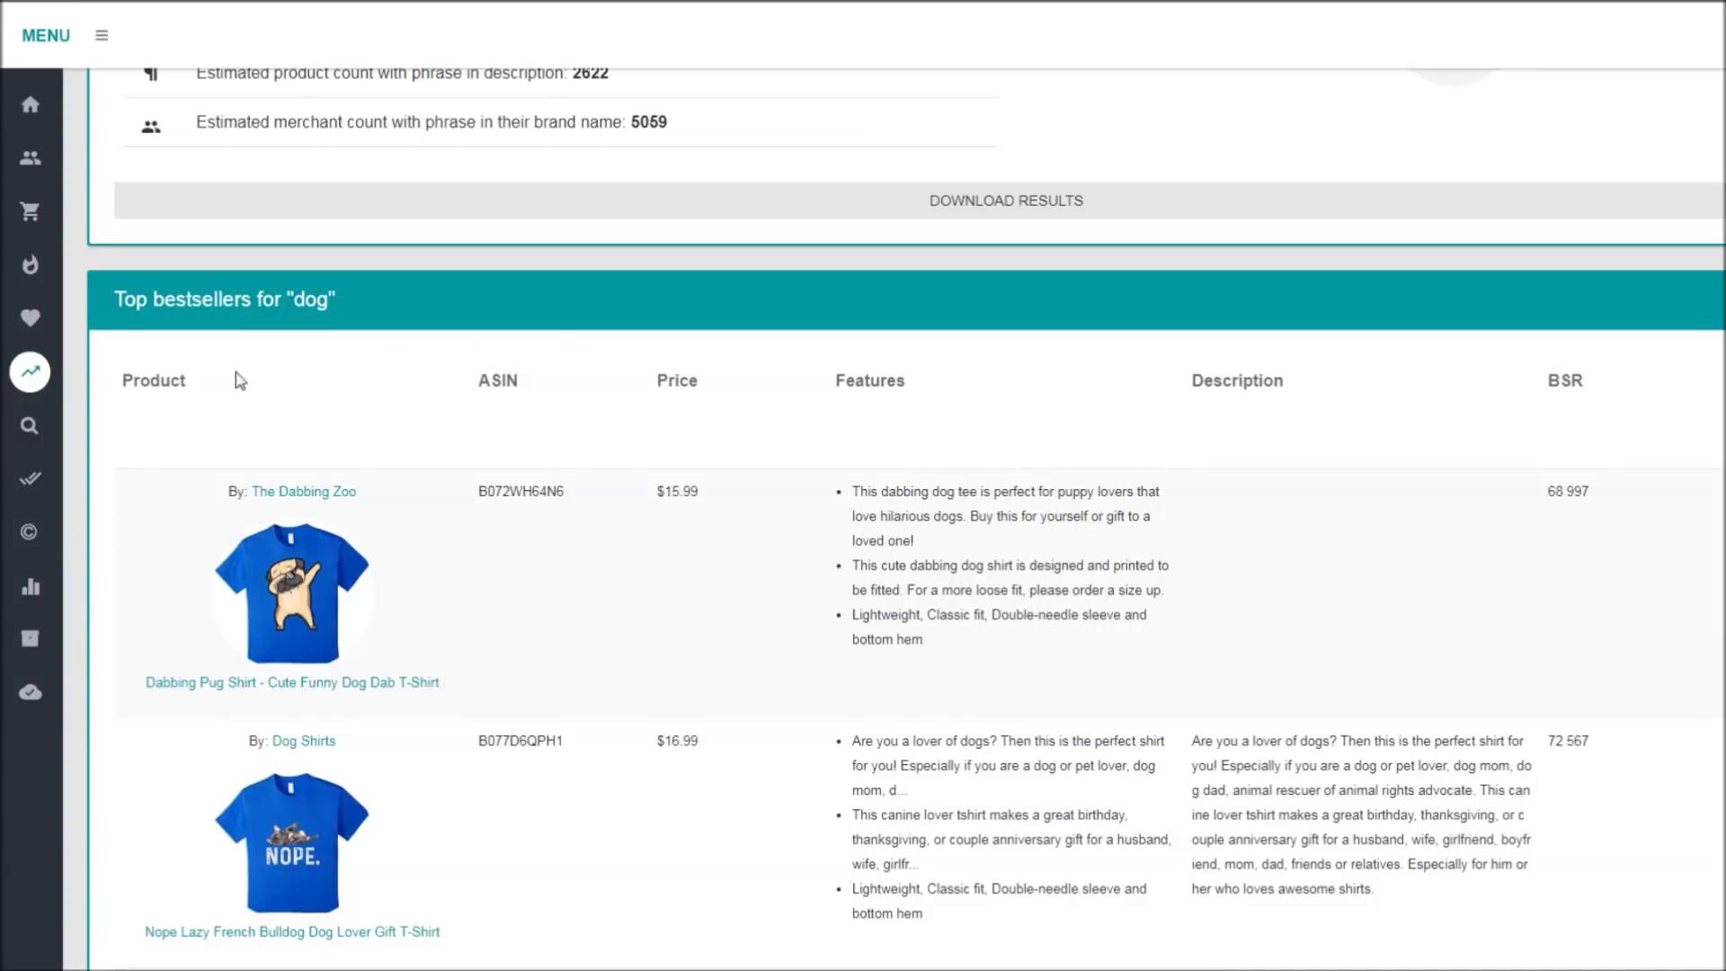
scroll(884, 693, down, 2)
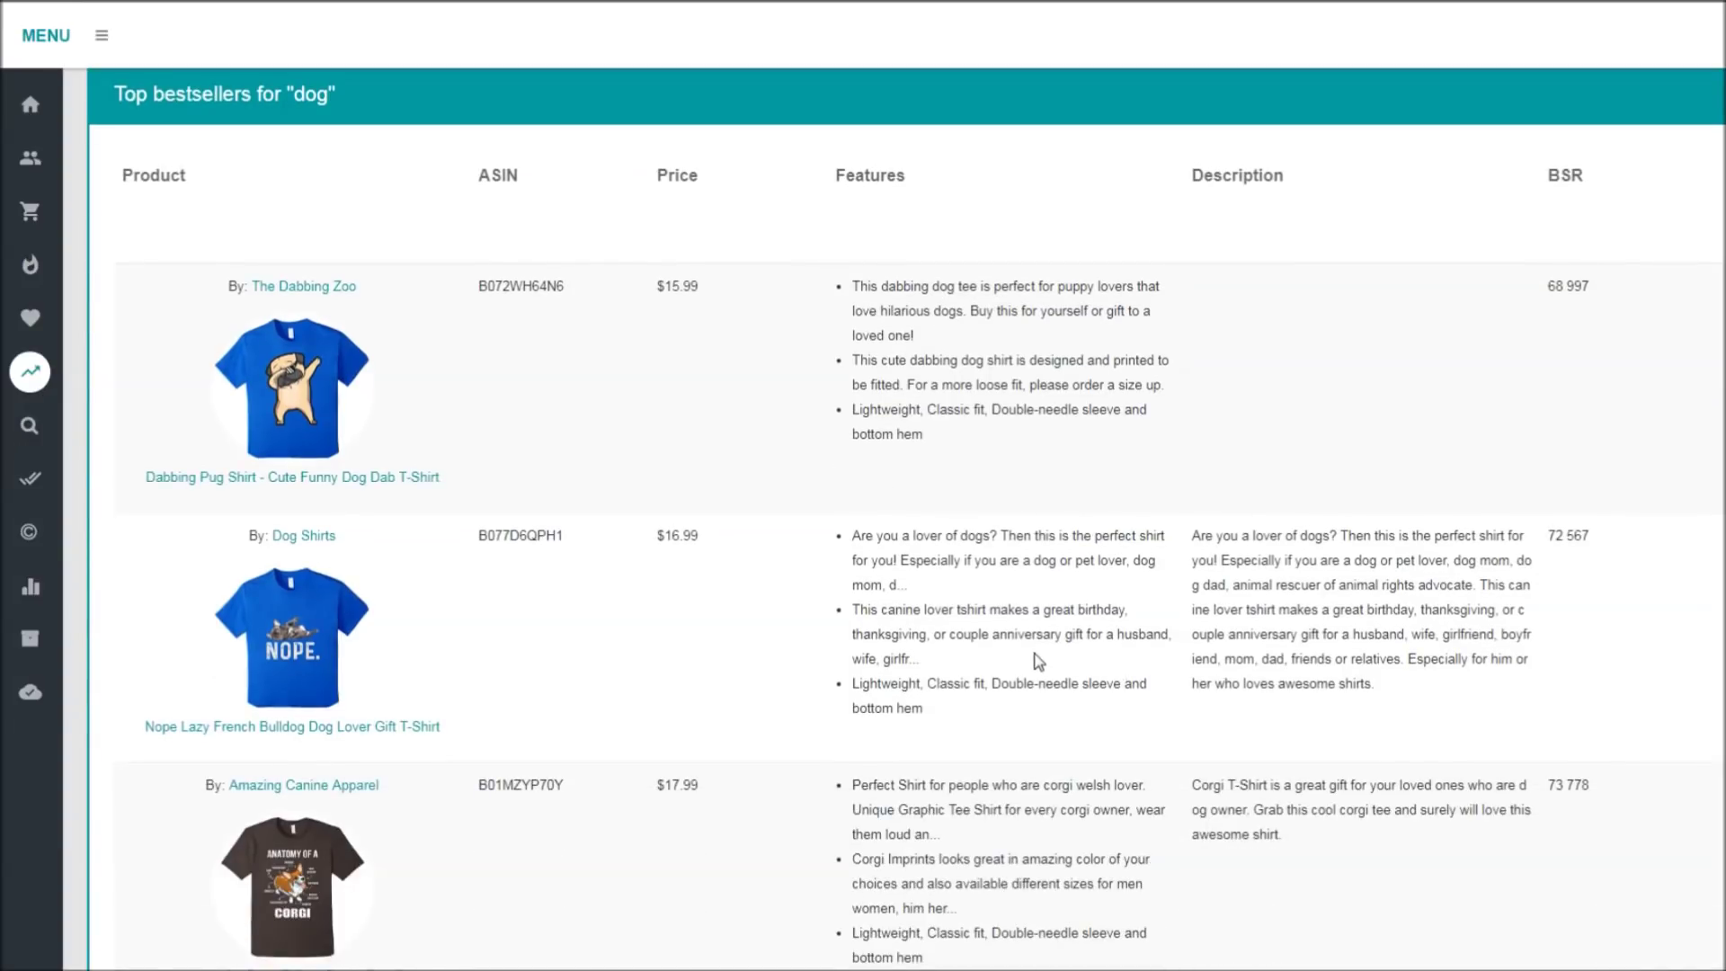
scroll(809, 576, up, 5)
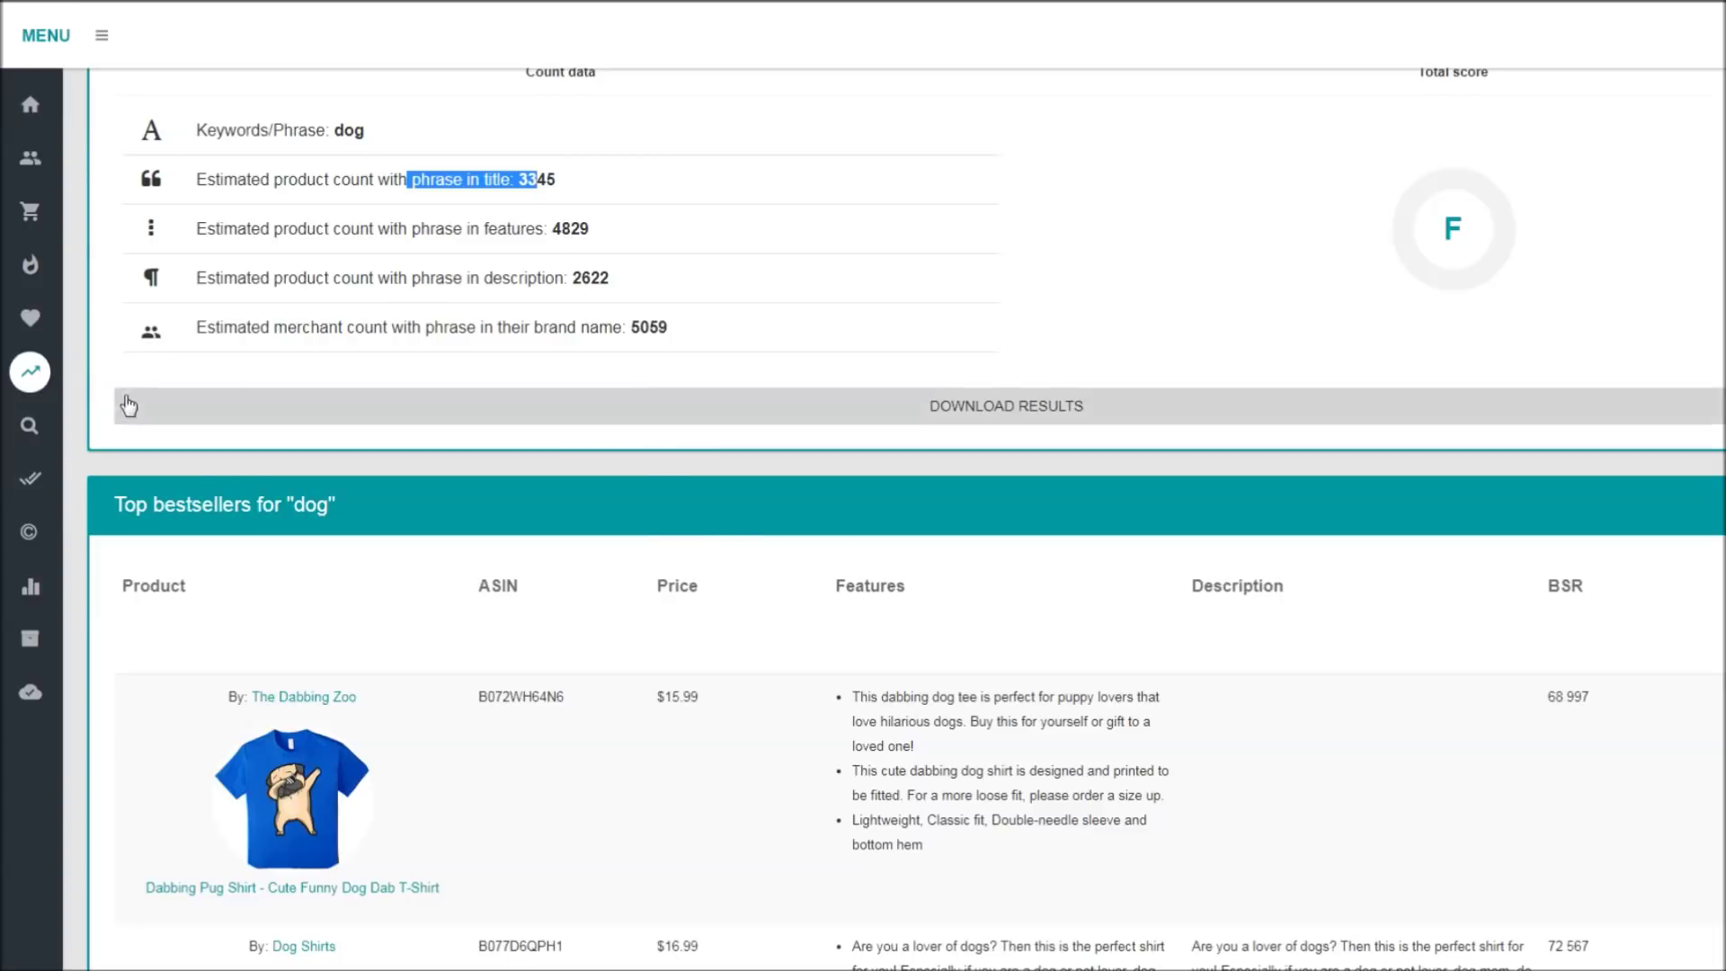
Step: Search the Keyword Finder for "i am" with both Amazon and Cafepress enabled, and look over the suggested phrases and their row actions
mouse_move(36, 416)
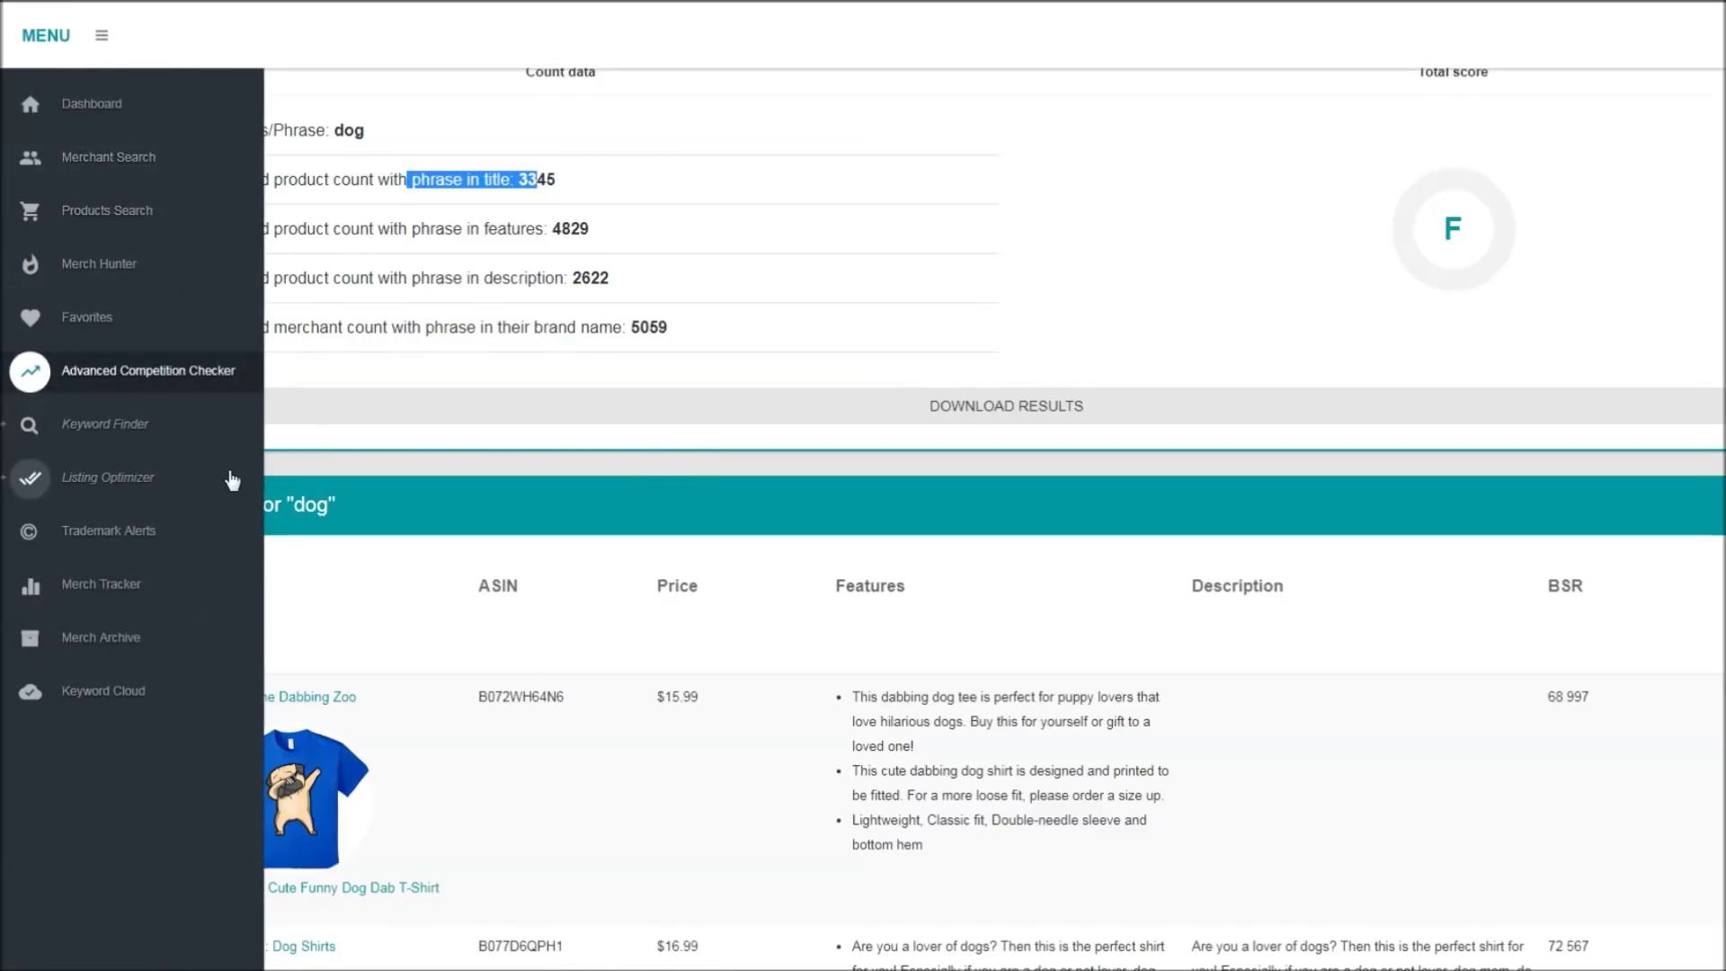
click(113, 428)
click(100, 461)
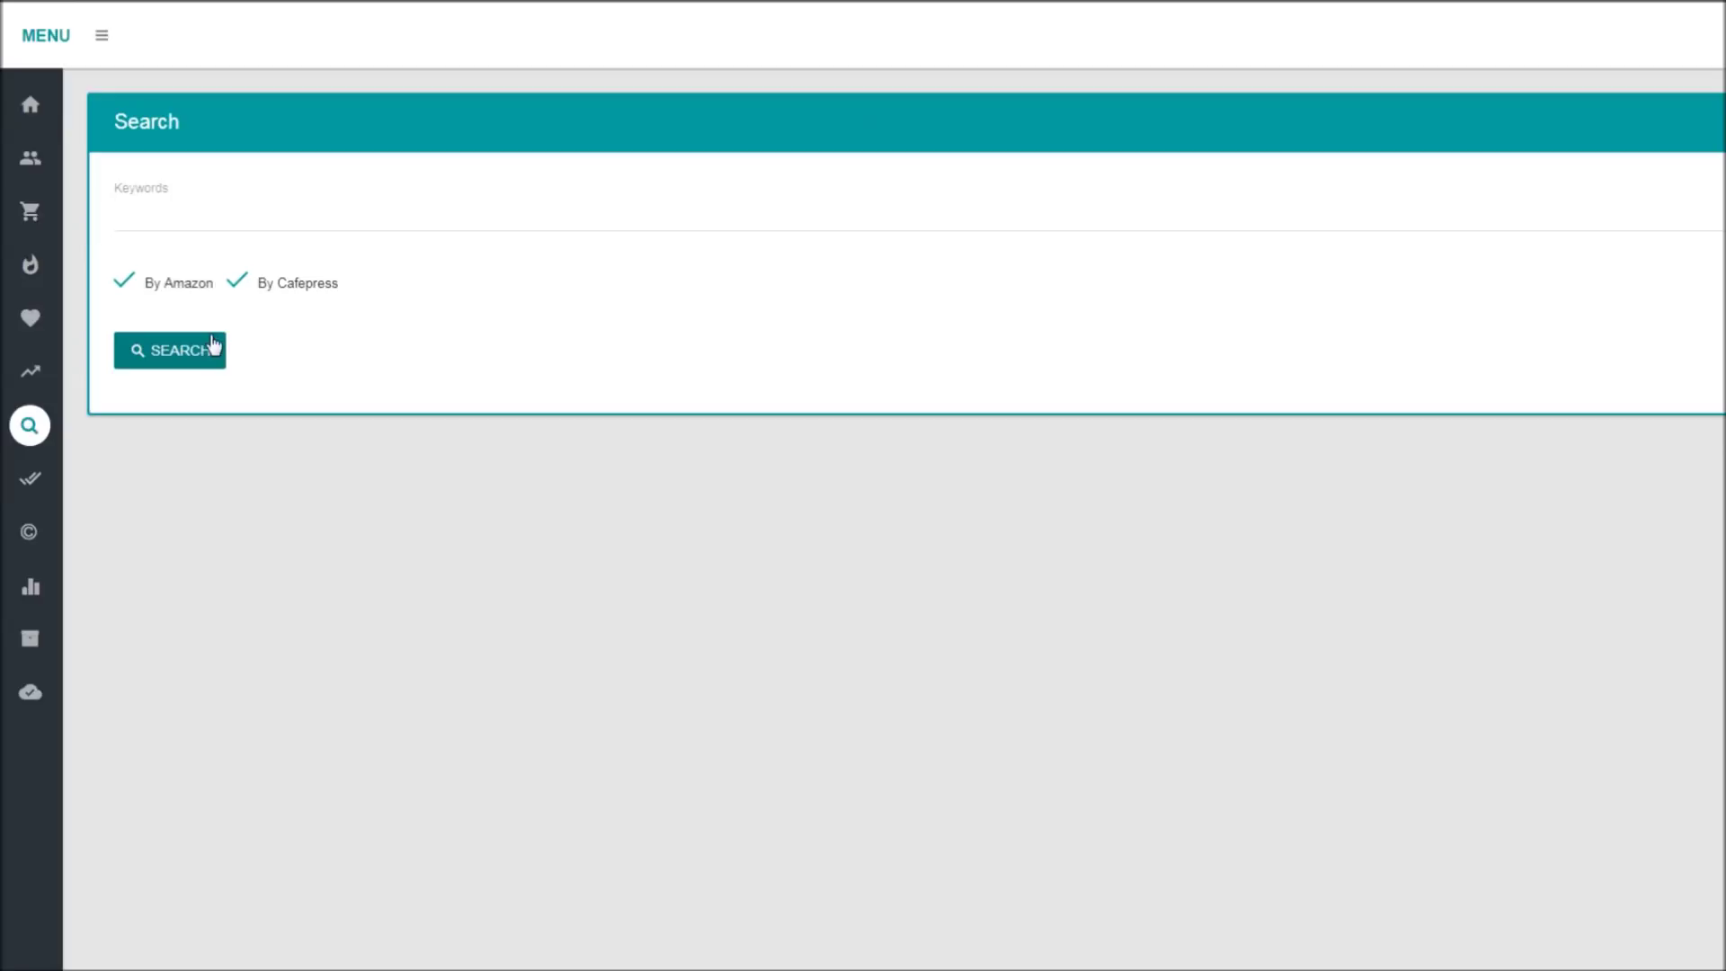
click(164, 221)
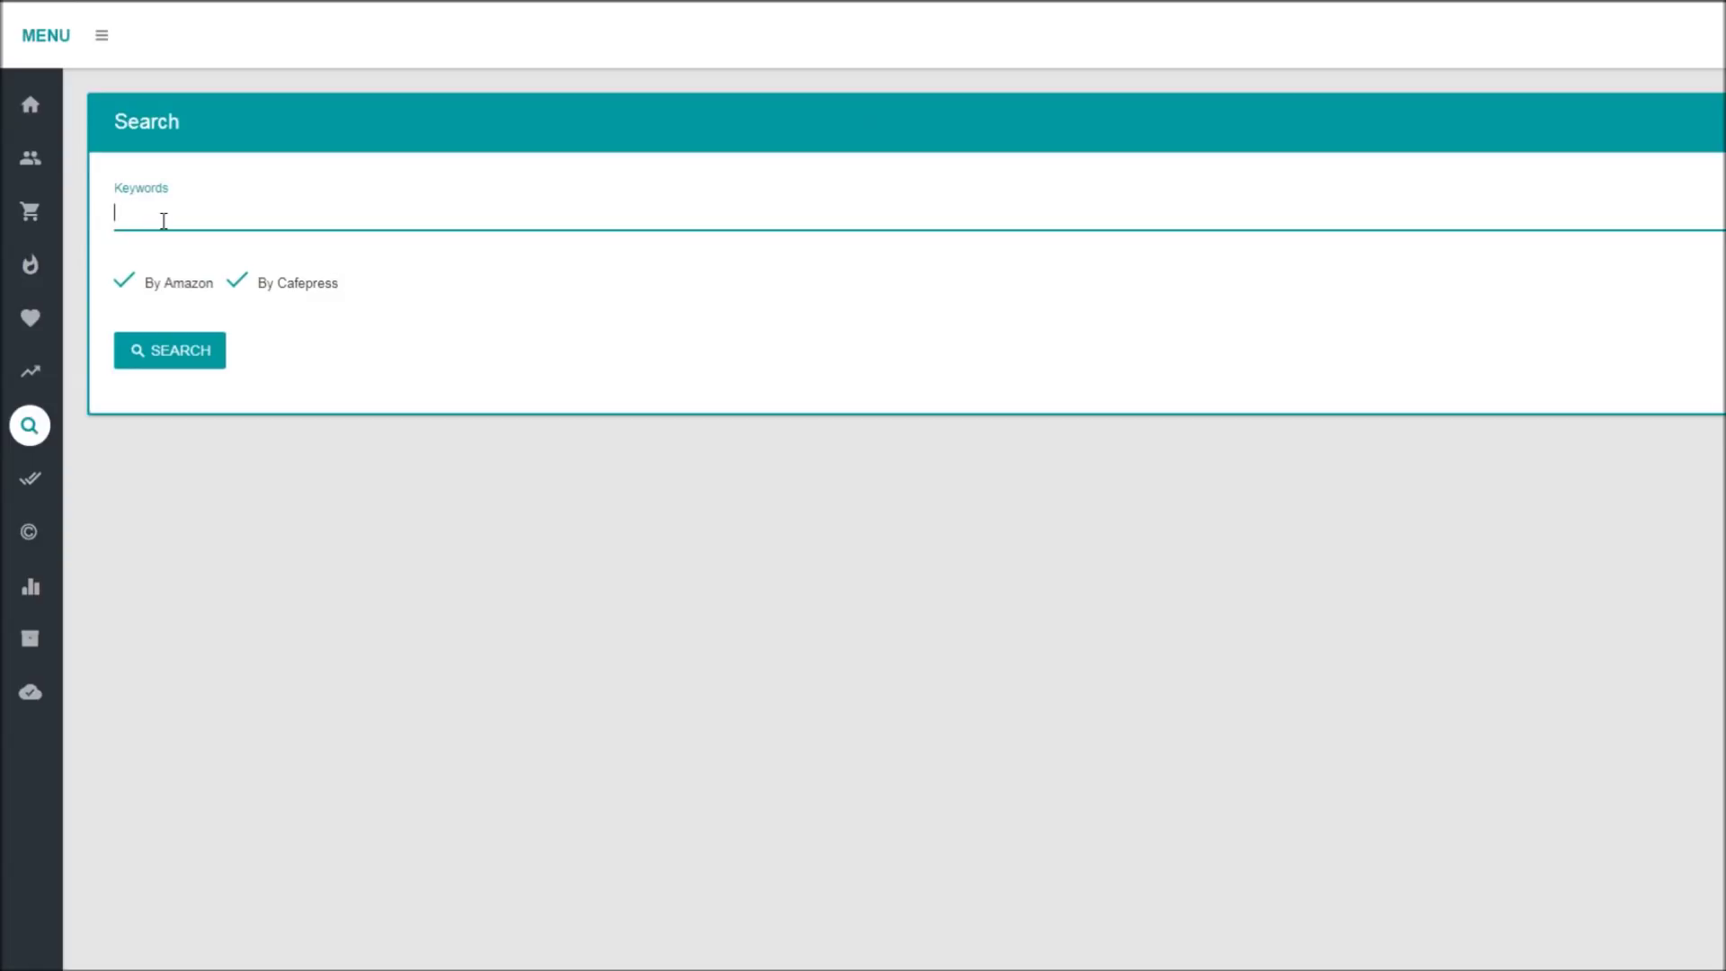
text(i am)
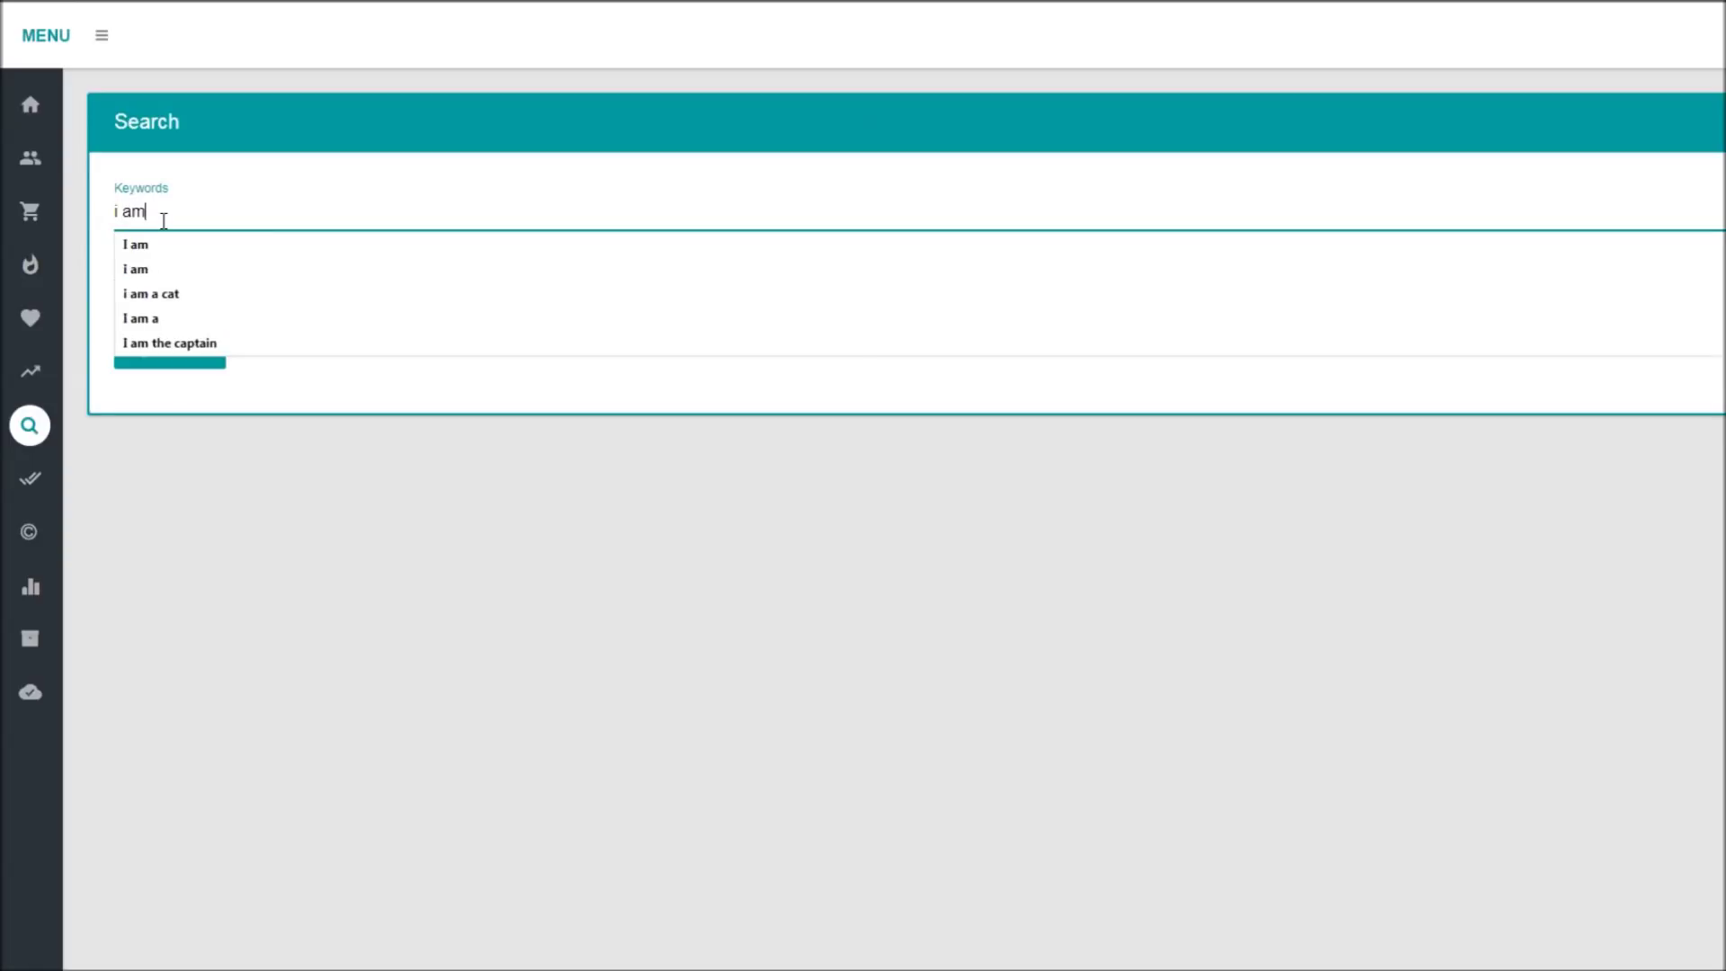
key(Escape)
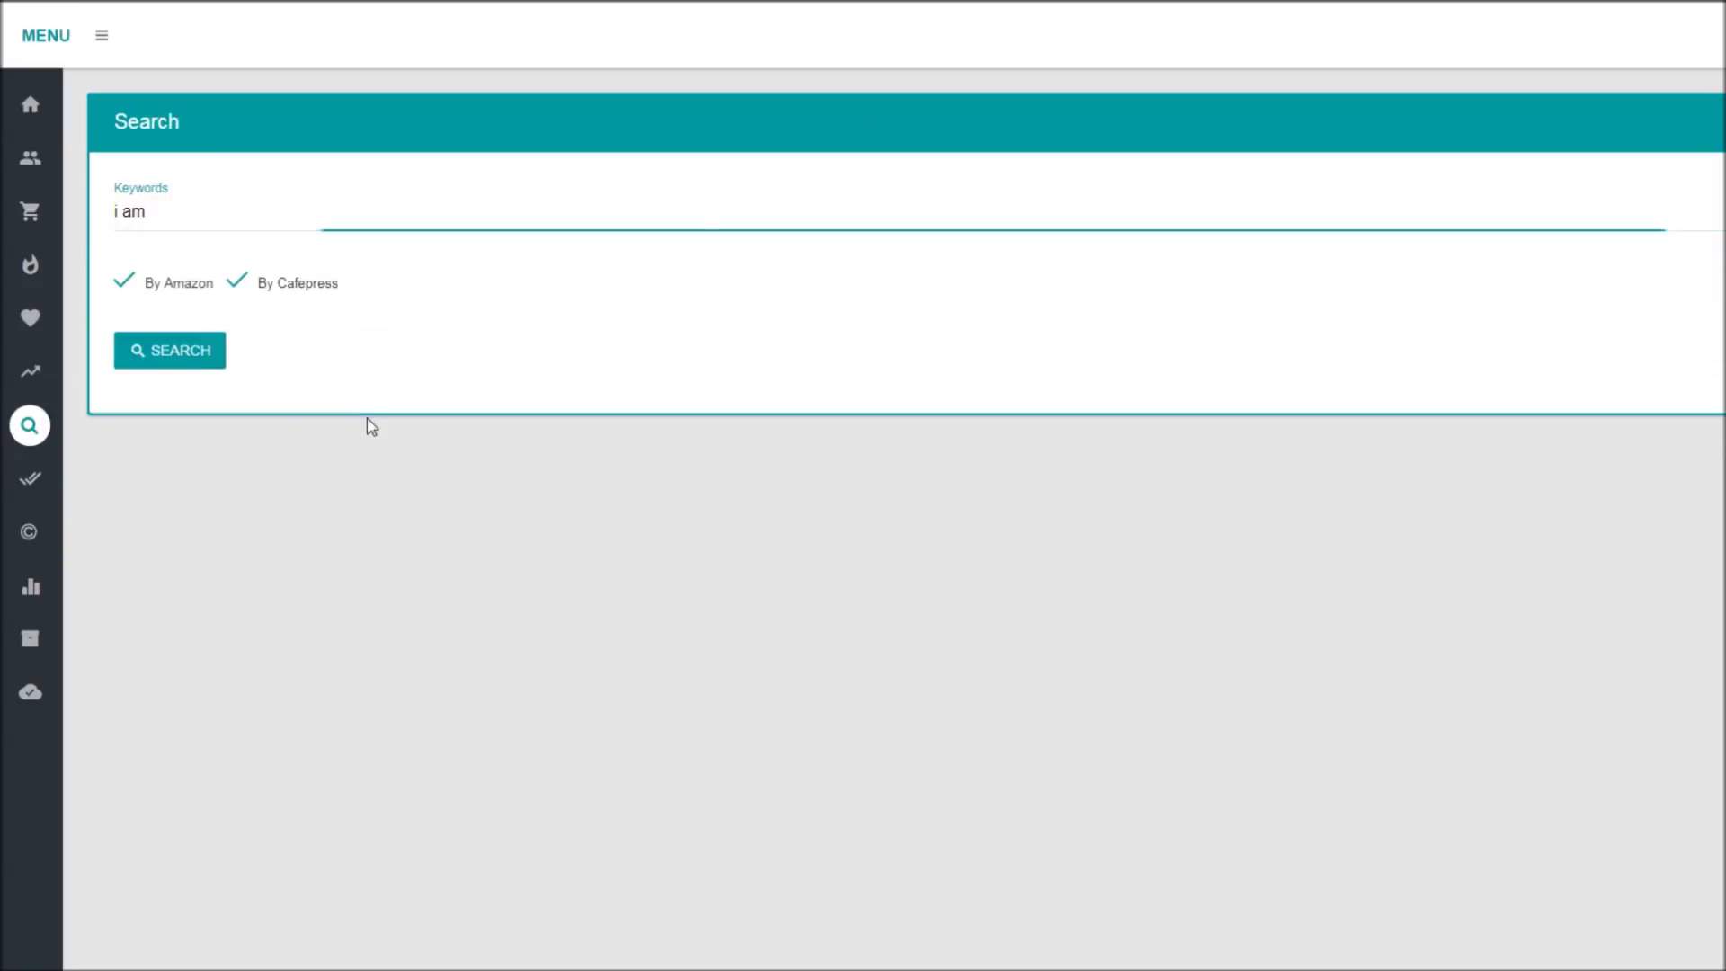
click(186, 356)
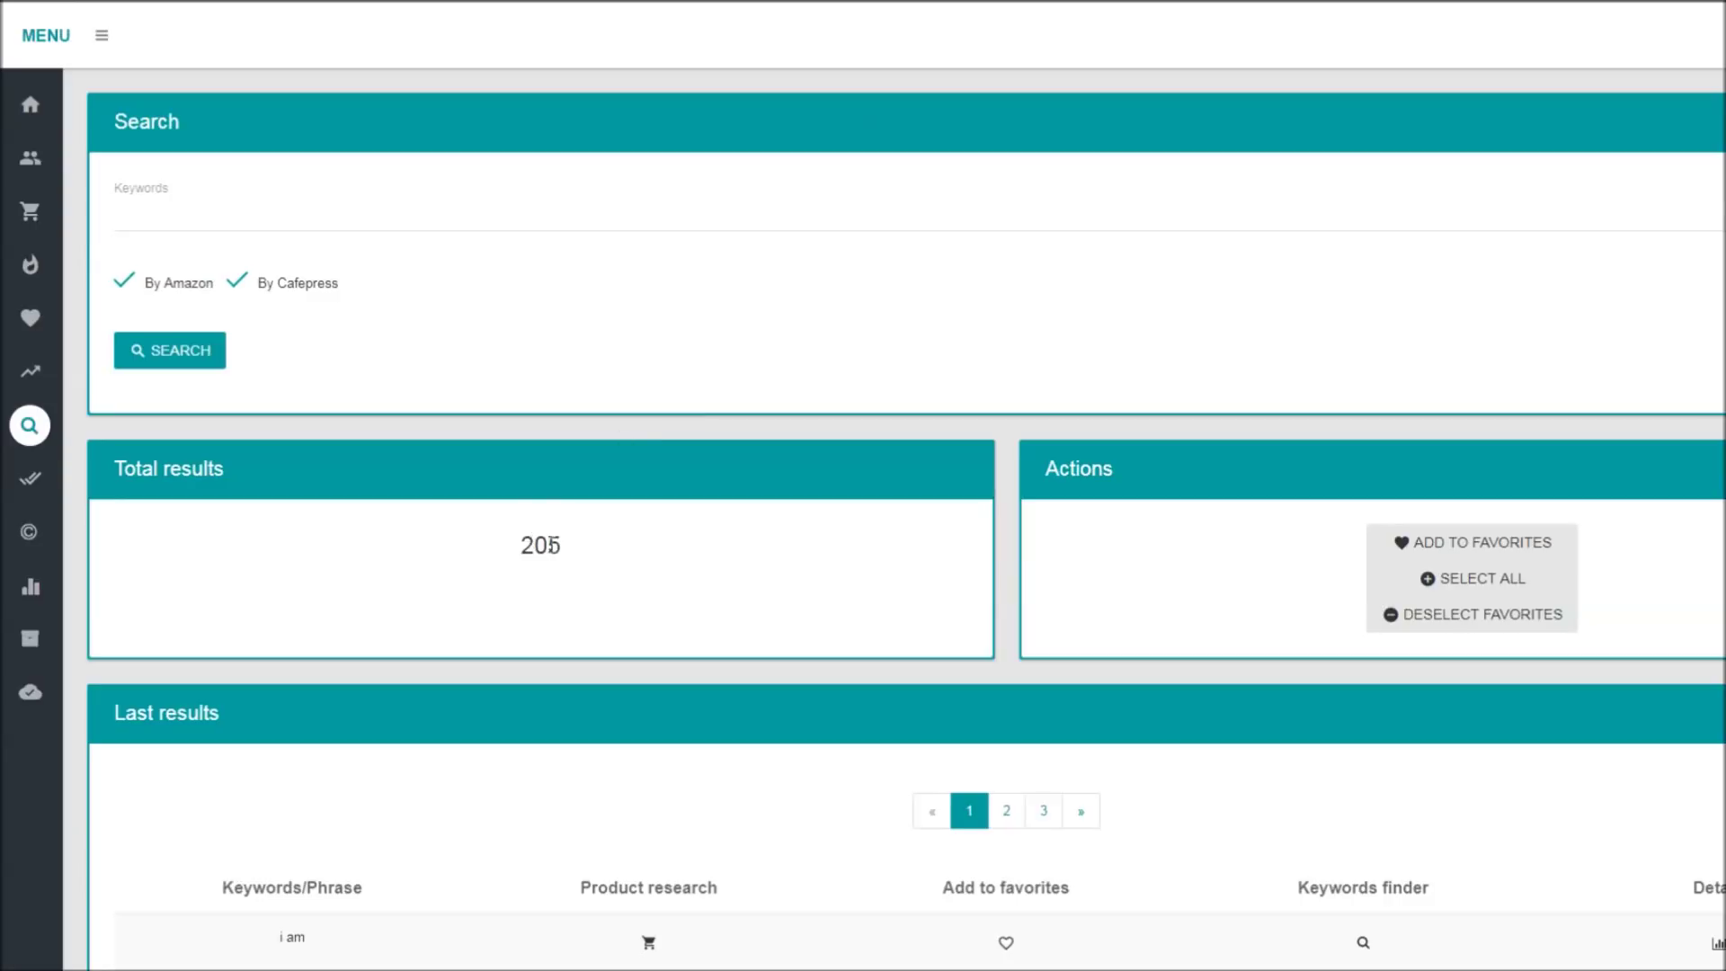
scroll(615, 584, down, 5)
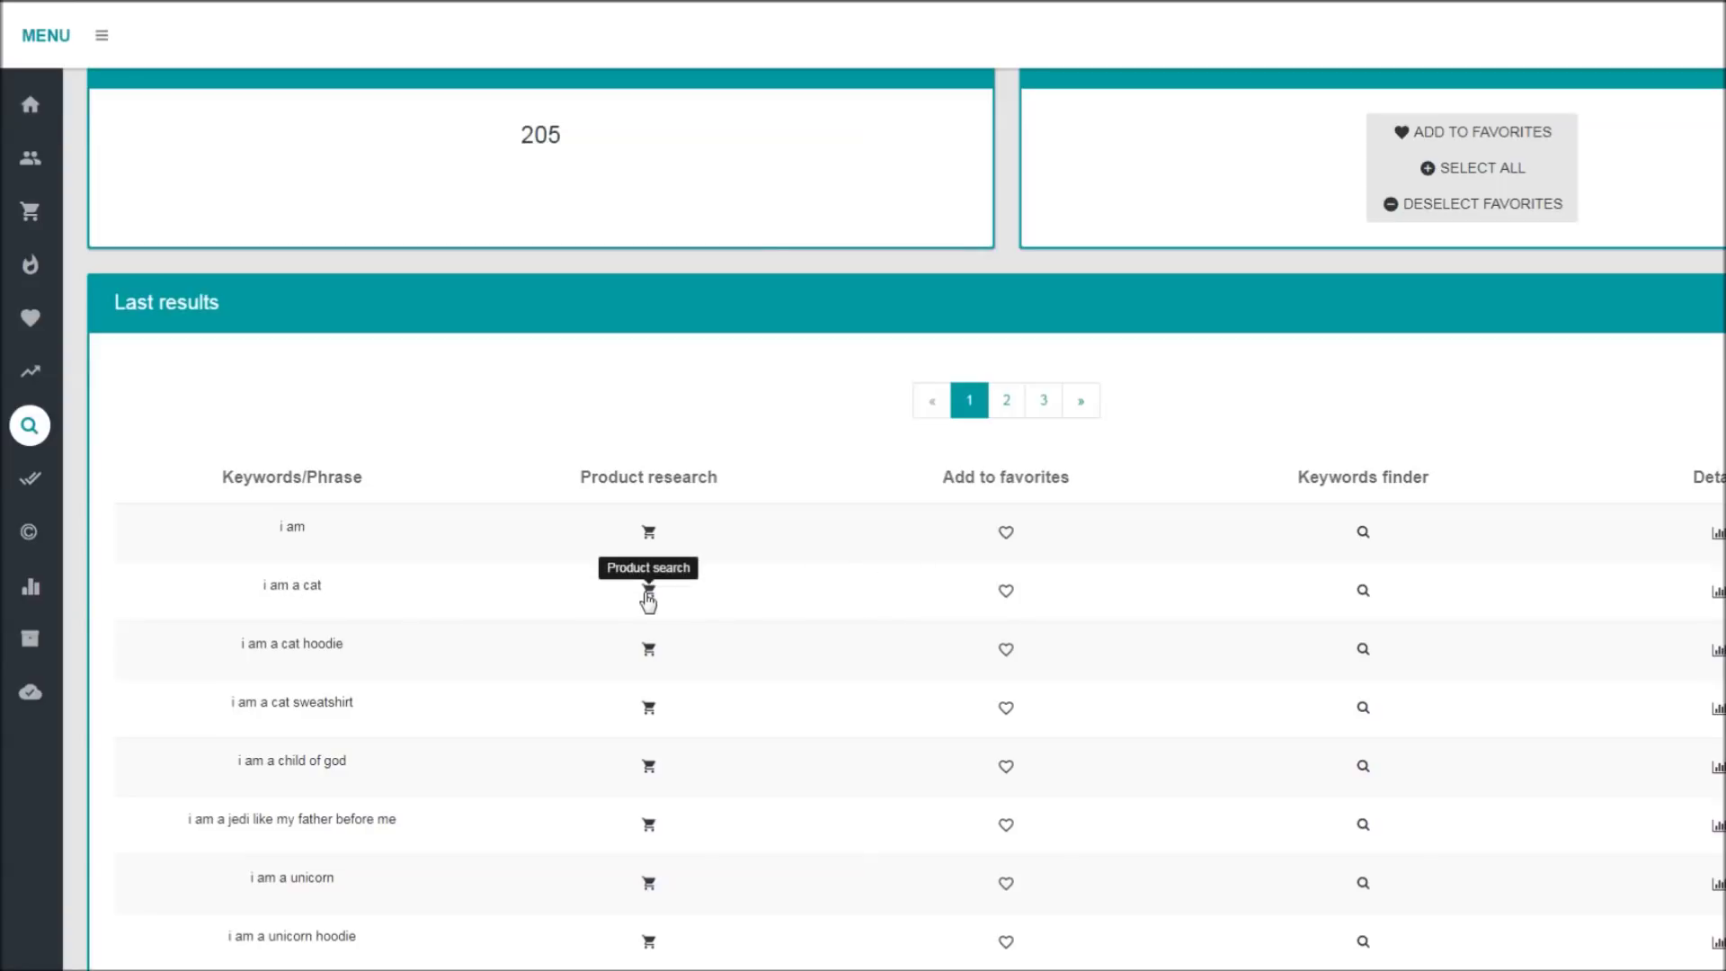
mouse_move(99, 211)
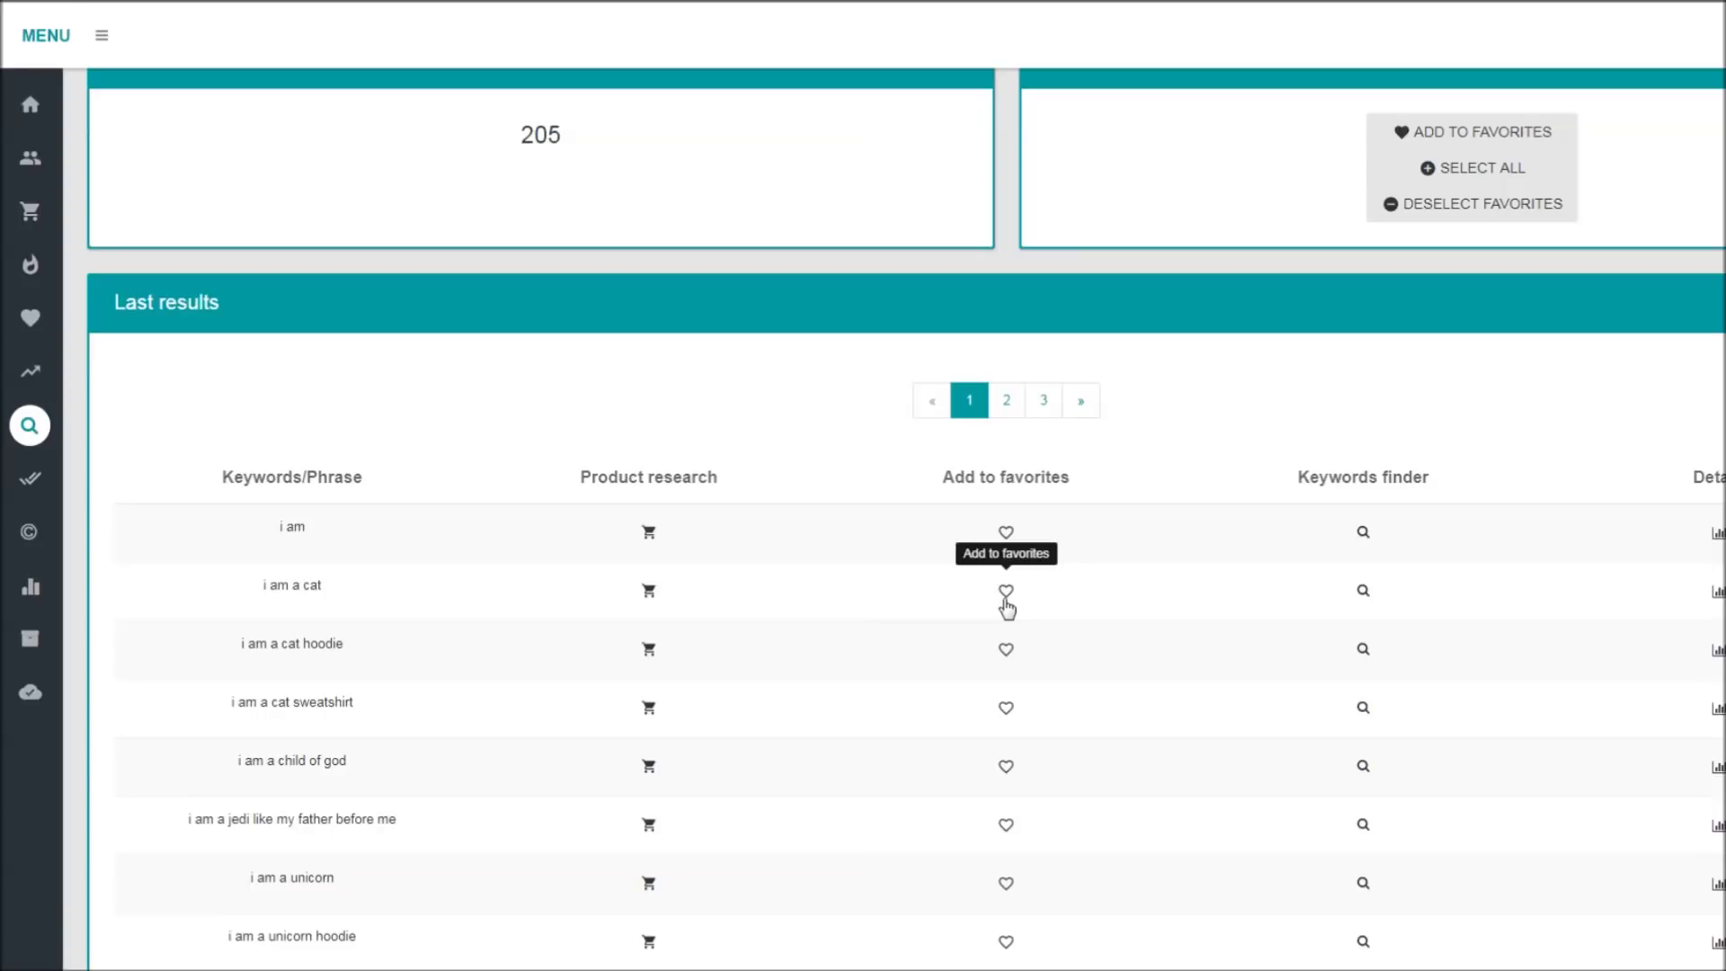
Step: View the details report for the suggested phrase "i am a cat", including its sales volume, competition score and Google Trends graph, and close it
scroll(936, 597, up, 5)
mouse_move(33, 427)
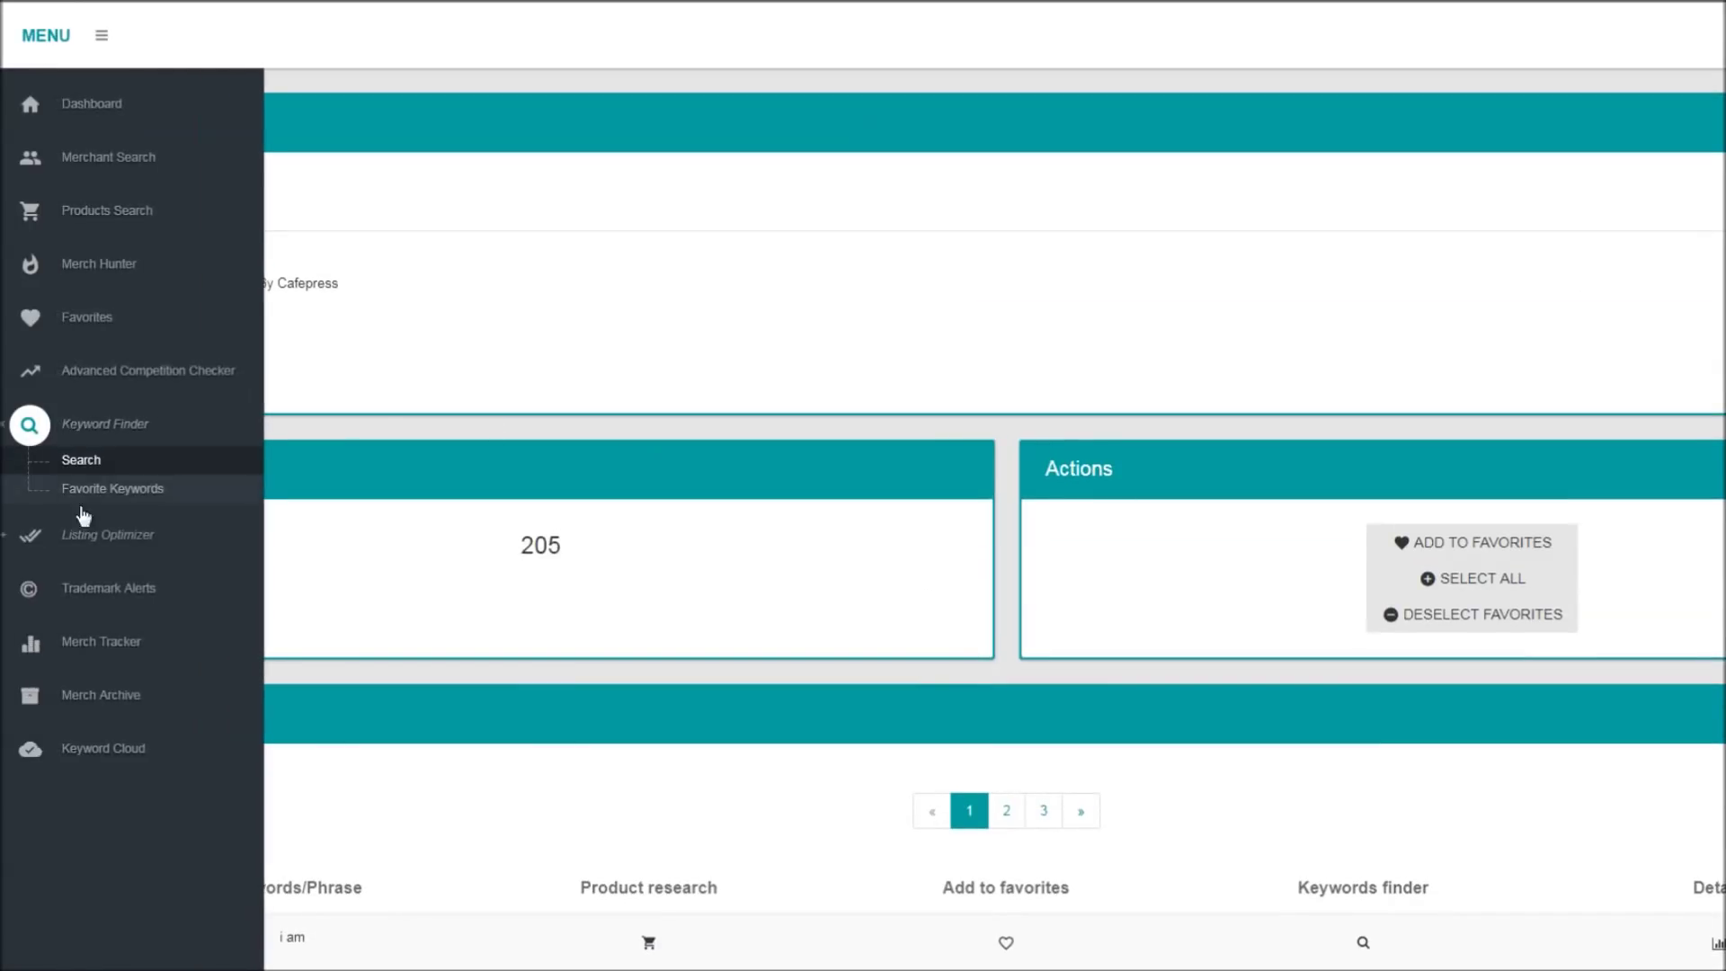
scroll(1160, 782, down, 5)
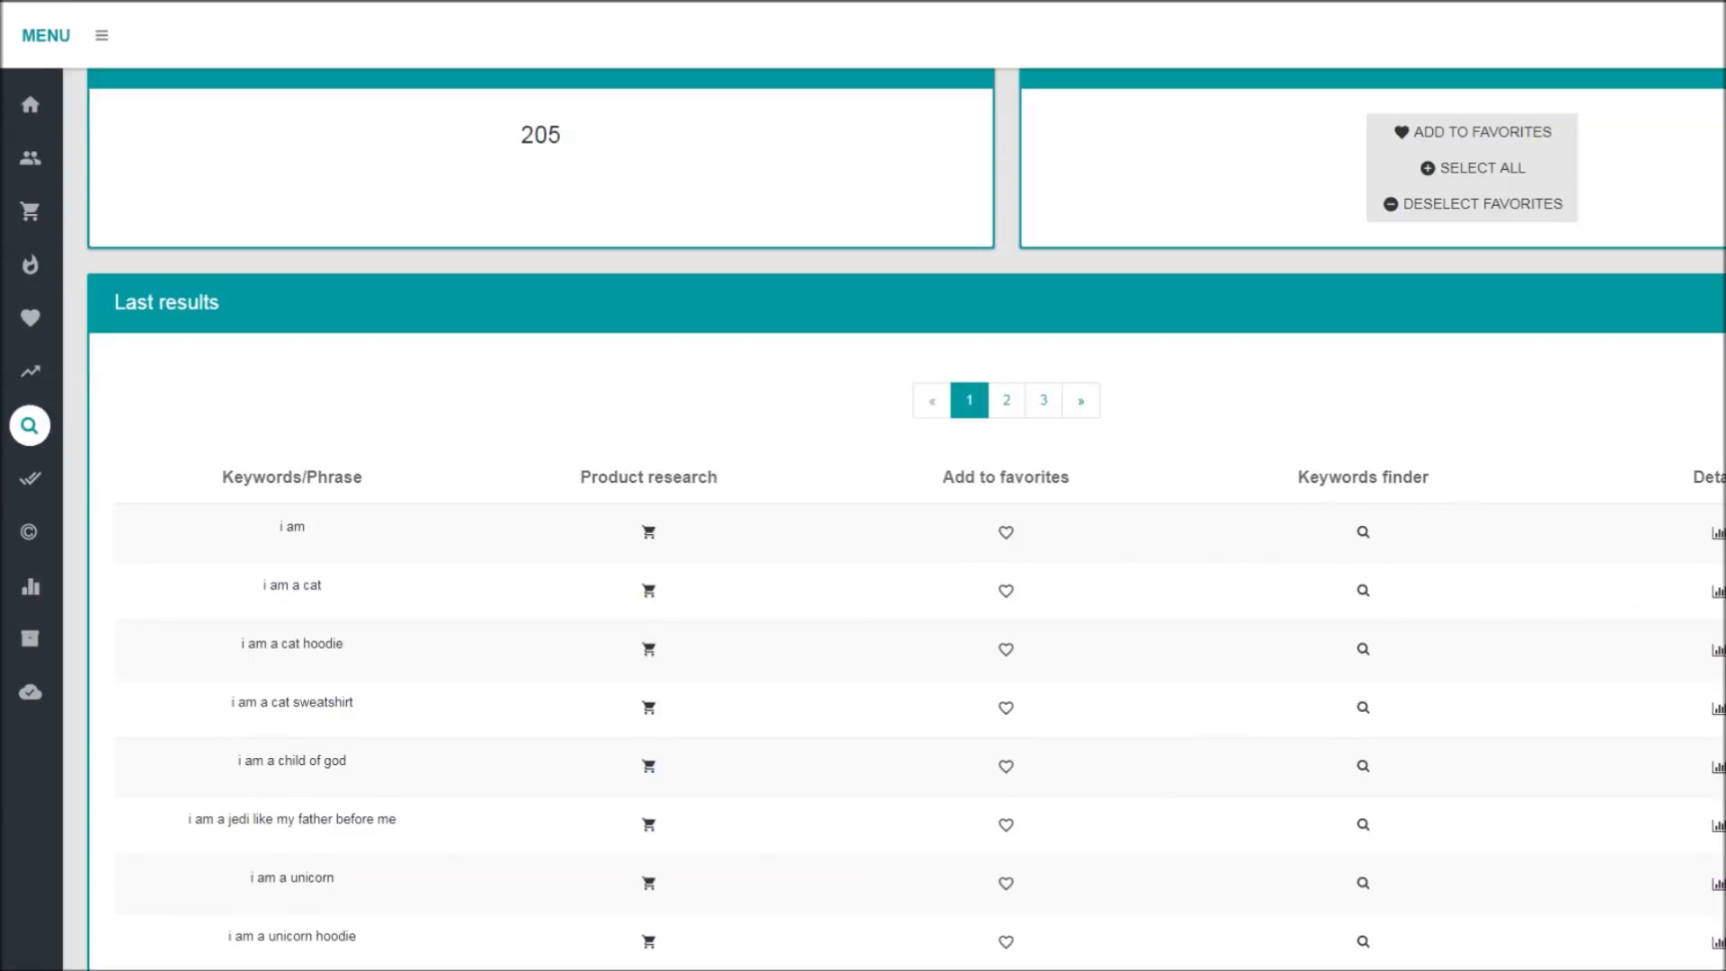
click(1718, 595)
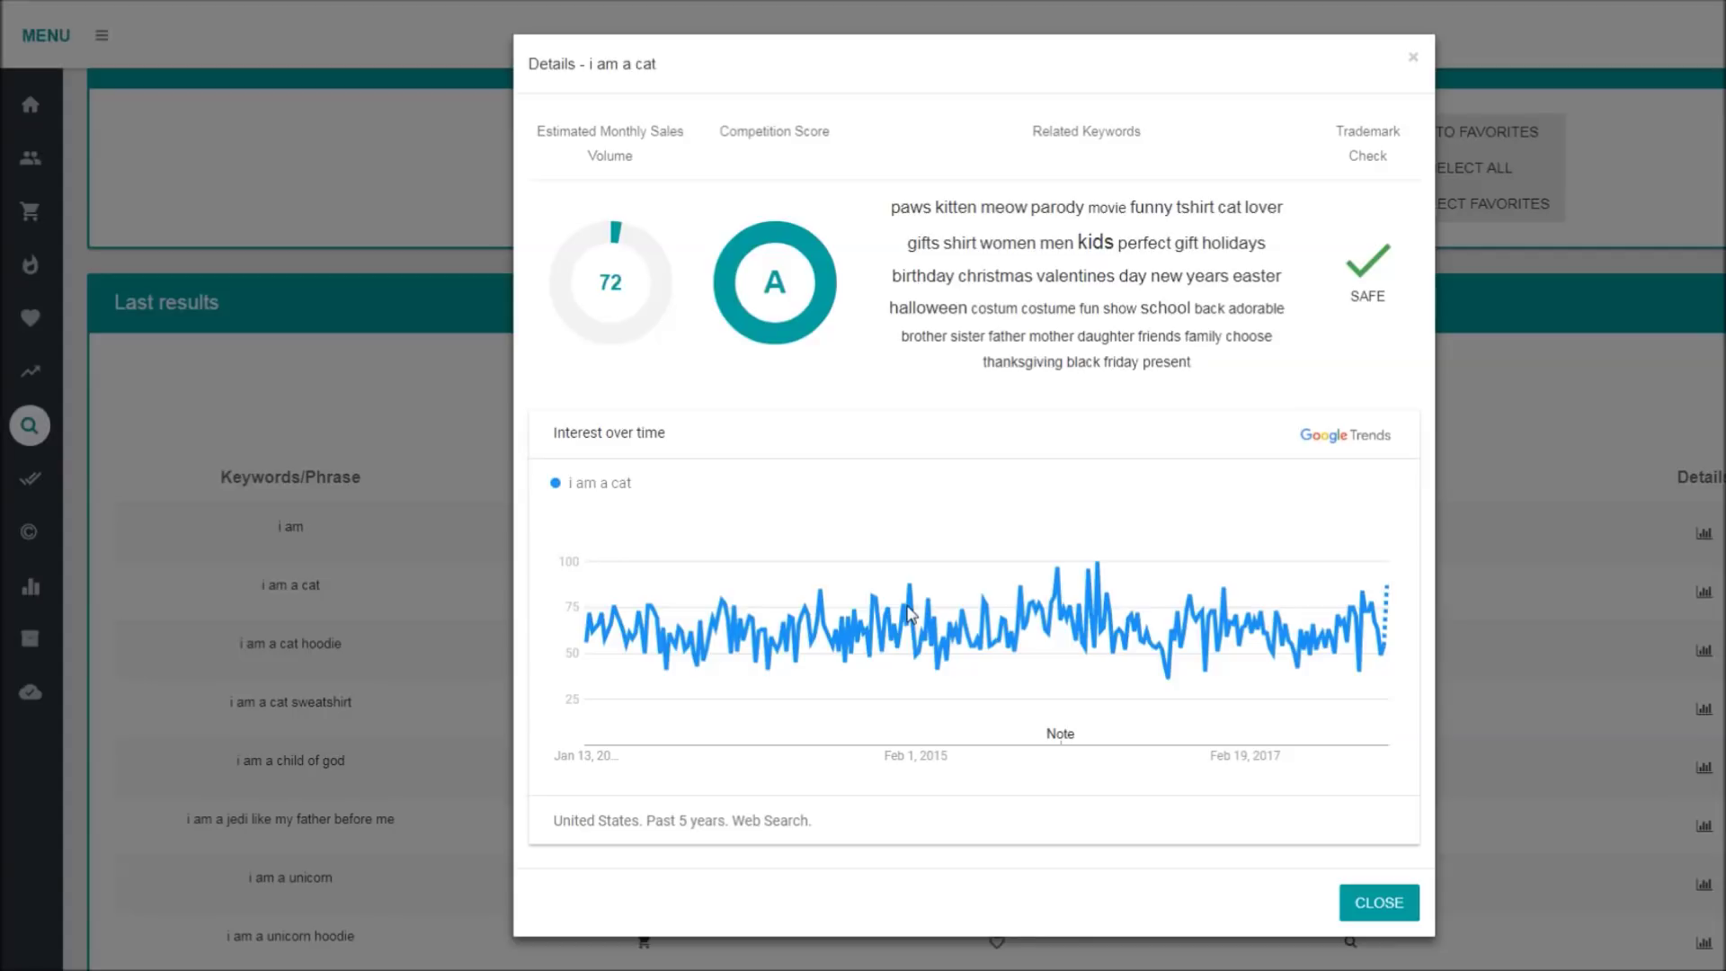
click(1379, 903)
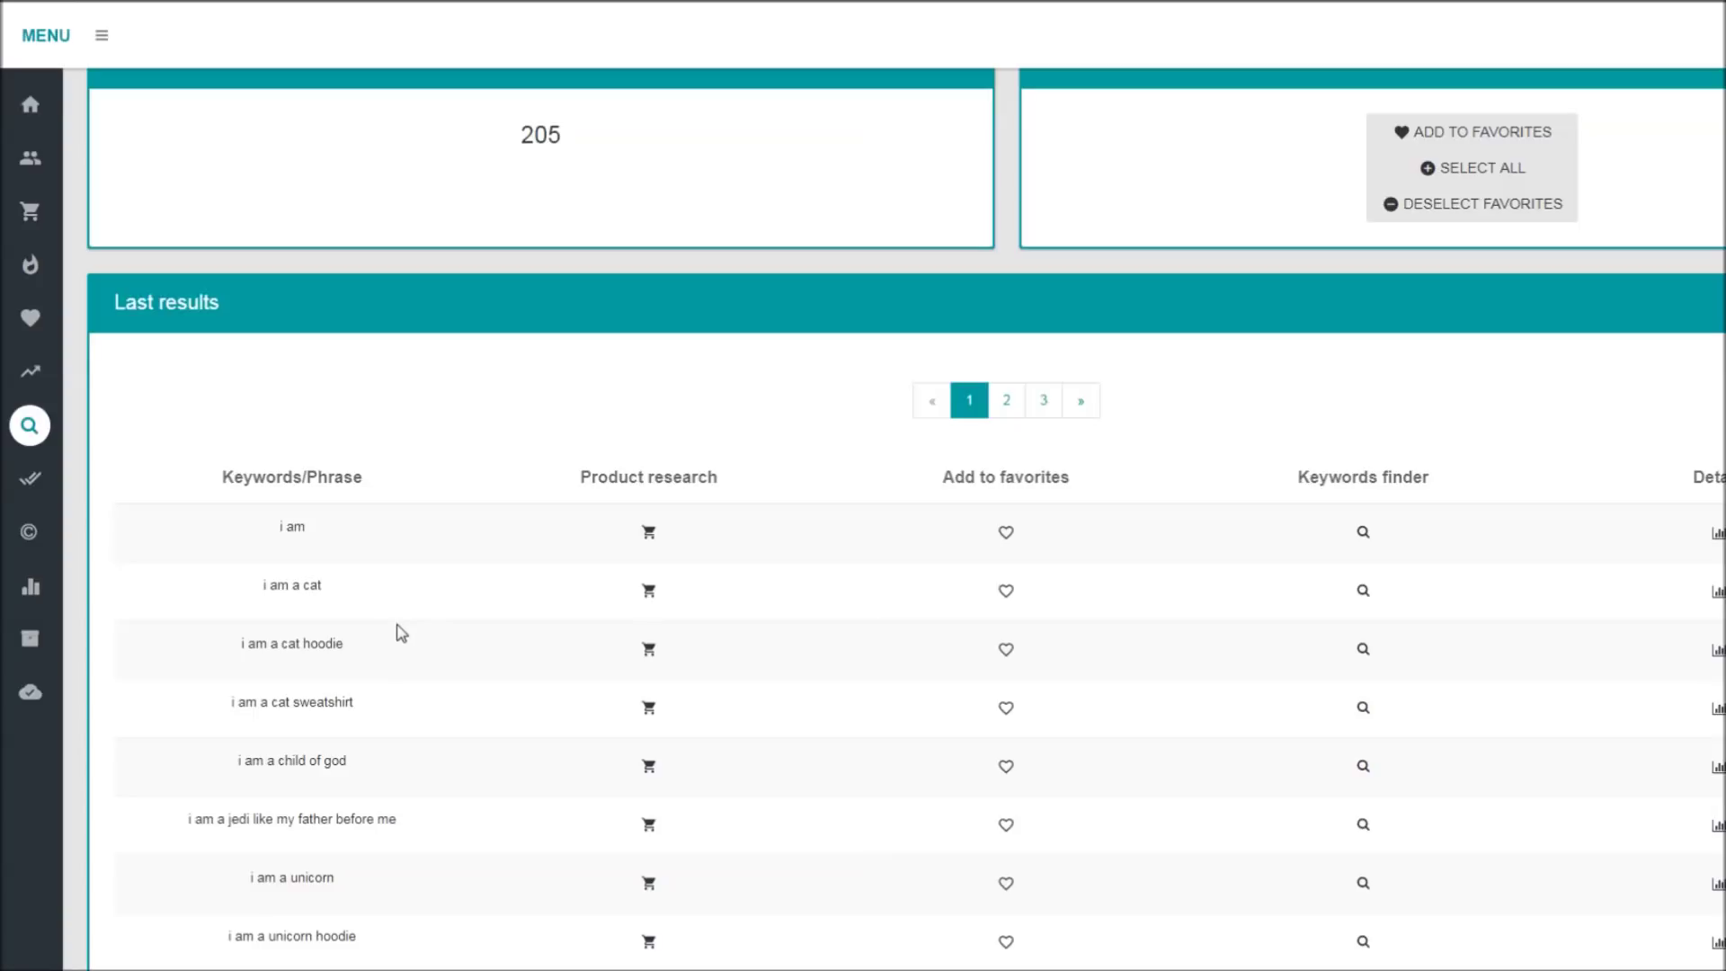
Step: Open the Listing Optimizer's Synonym Suggest module and look at its keyword entry form
mouse_move(30, 595)
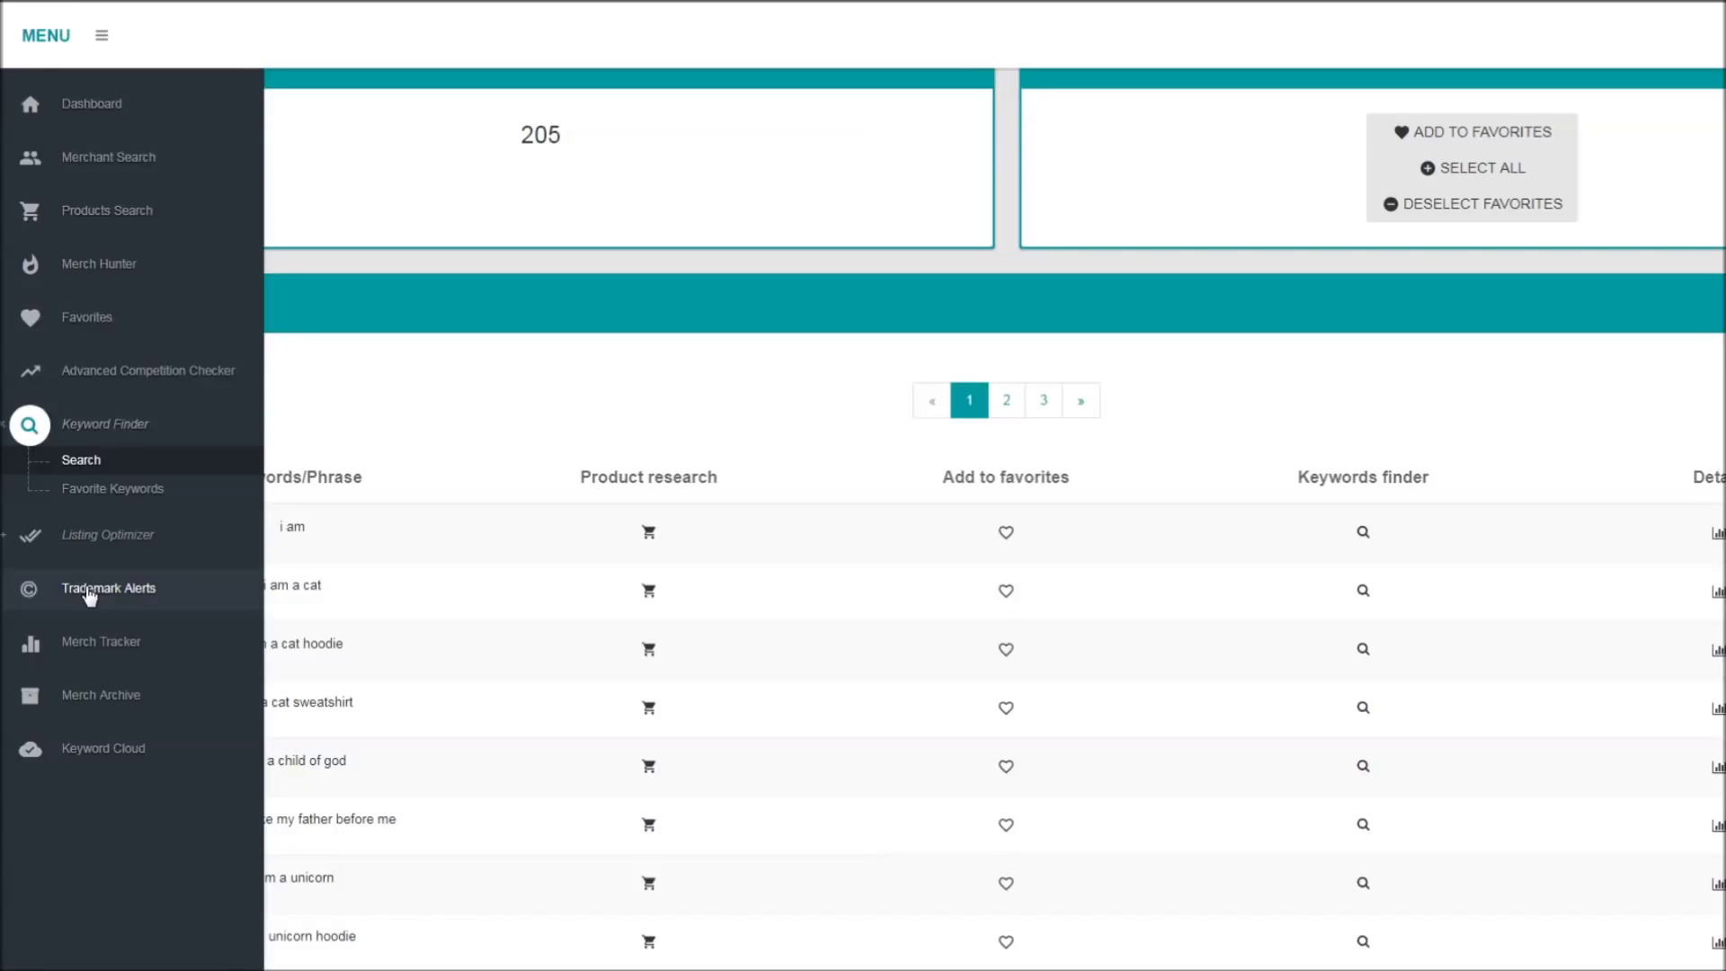
click(110, 540)
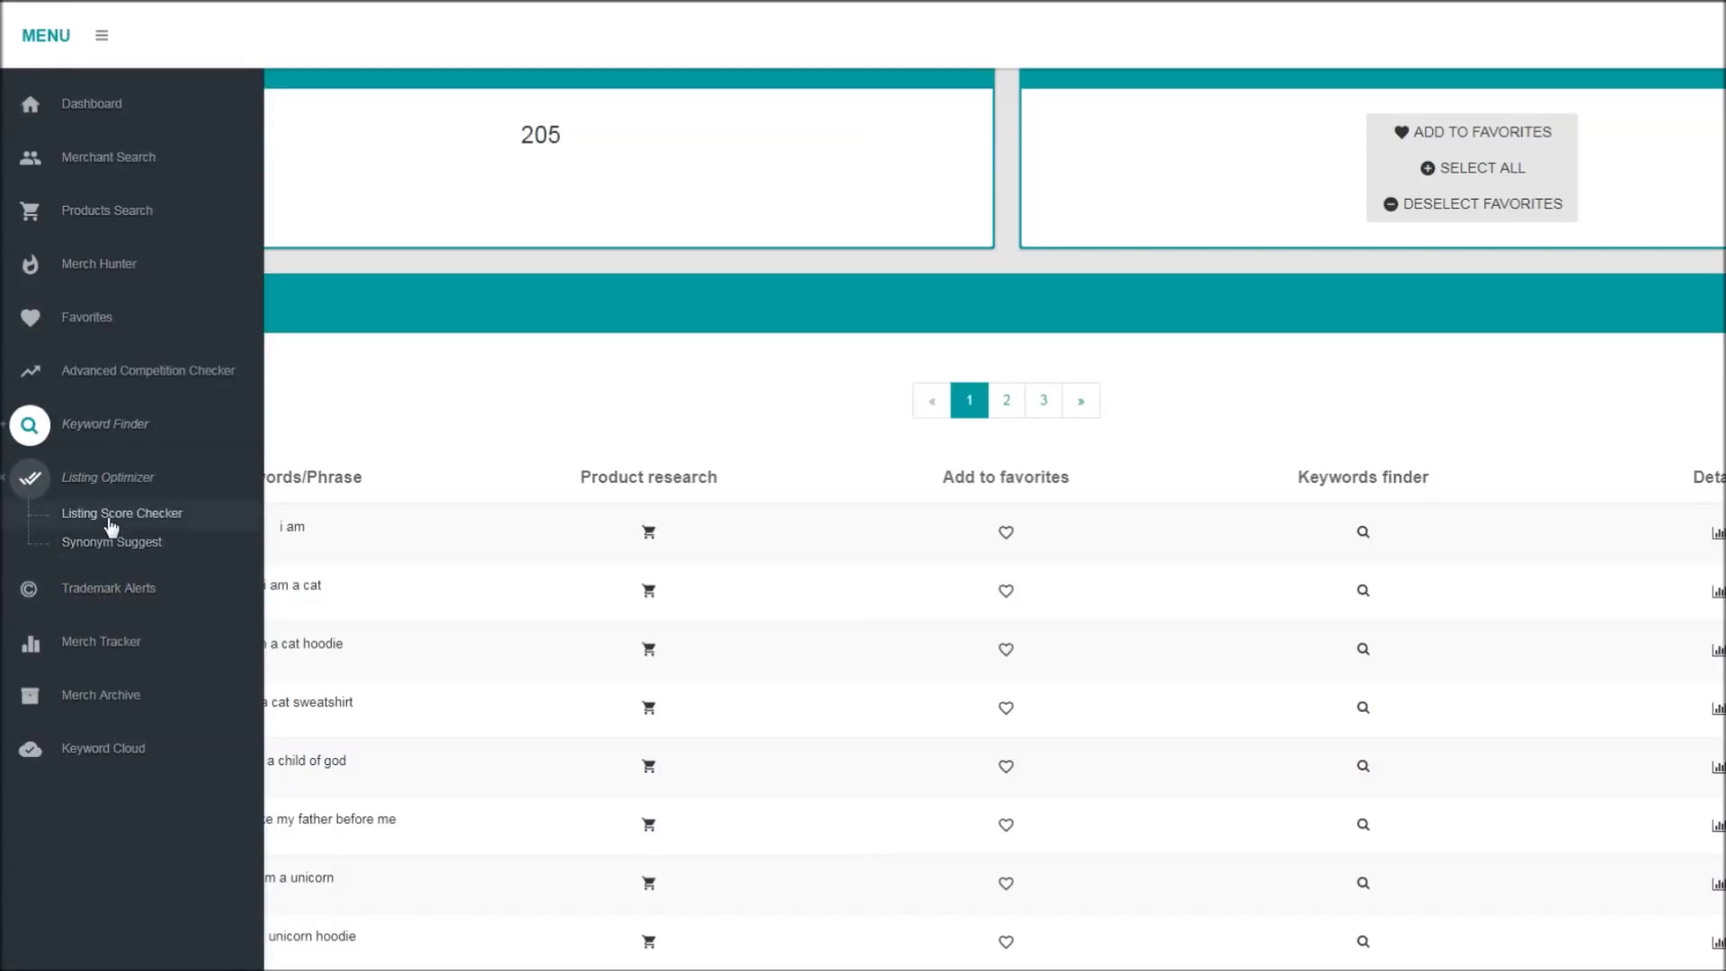
click(111, 543)
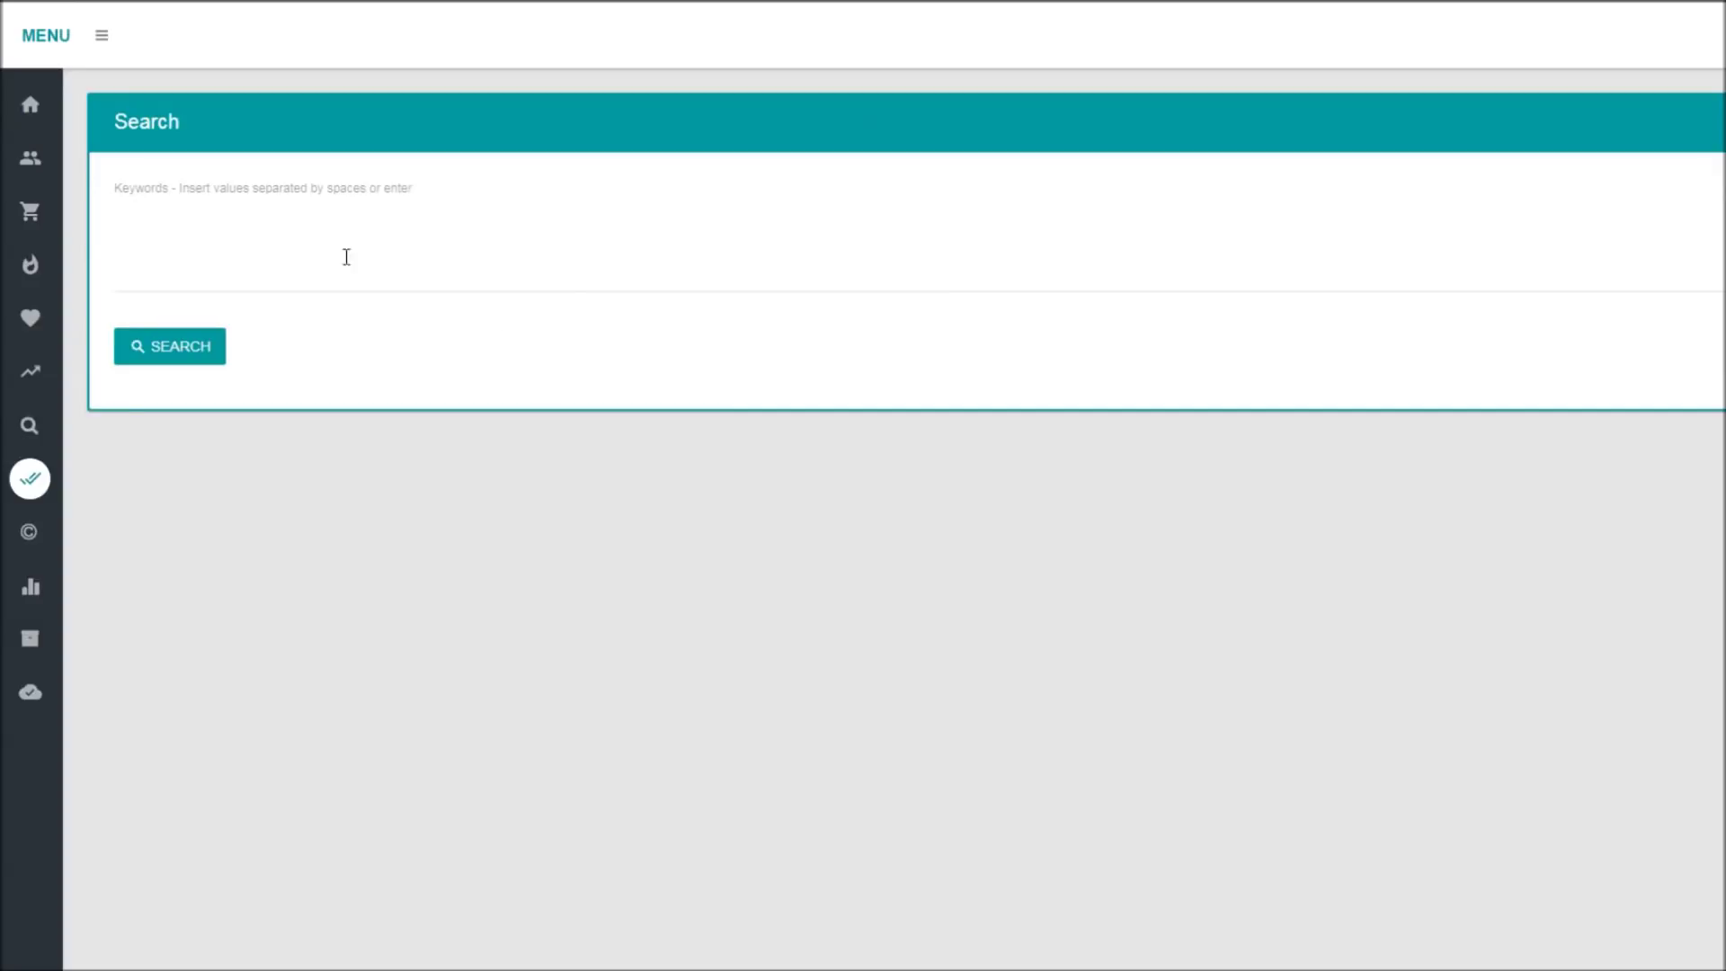
click(239, 225)
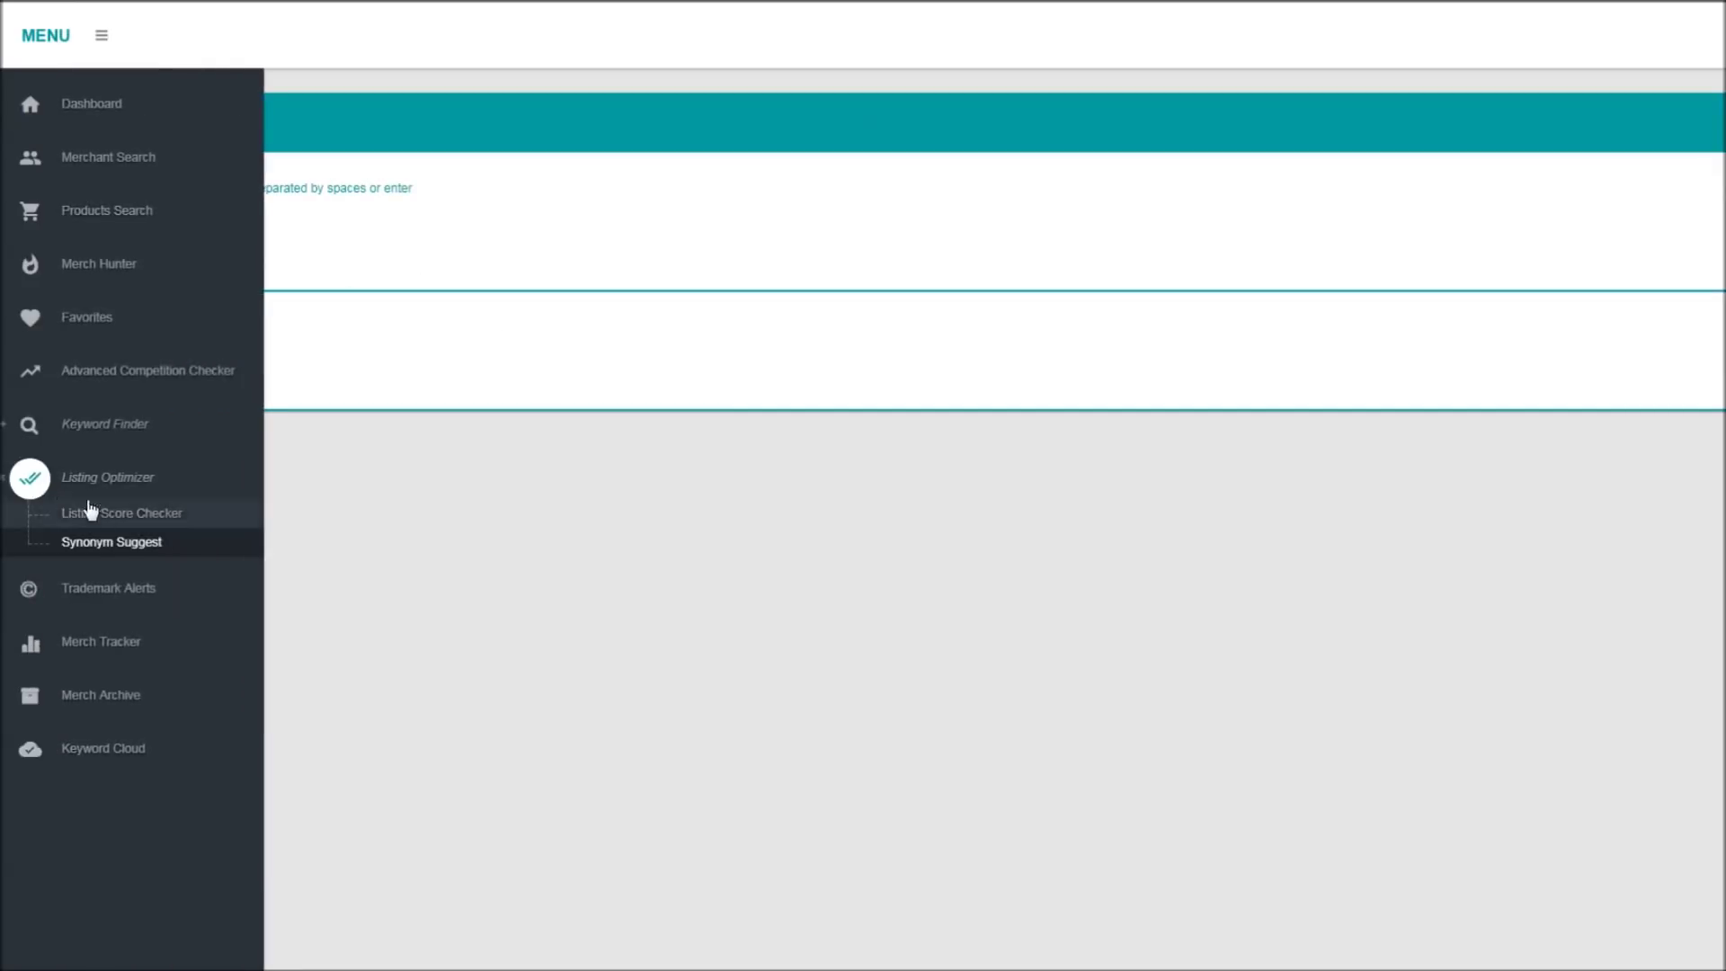
Step: Open the Listing Score Checker, and copy the ASIN from the Unicorn Always Be You Shirt's product page on Amazon
click(106, 512)
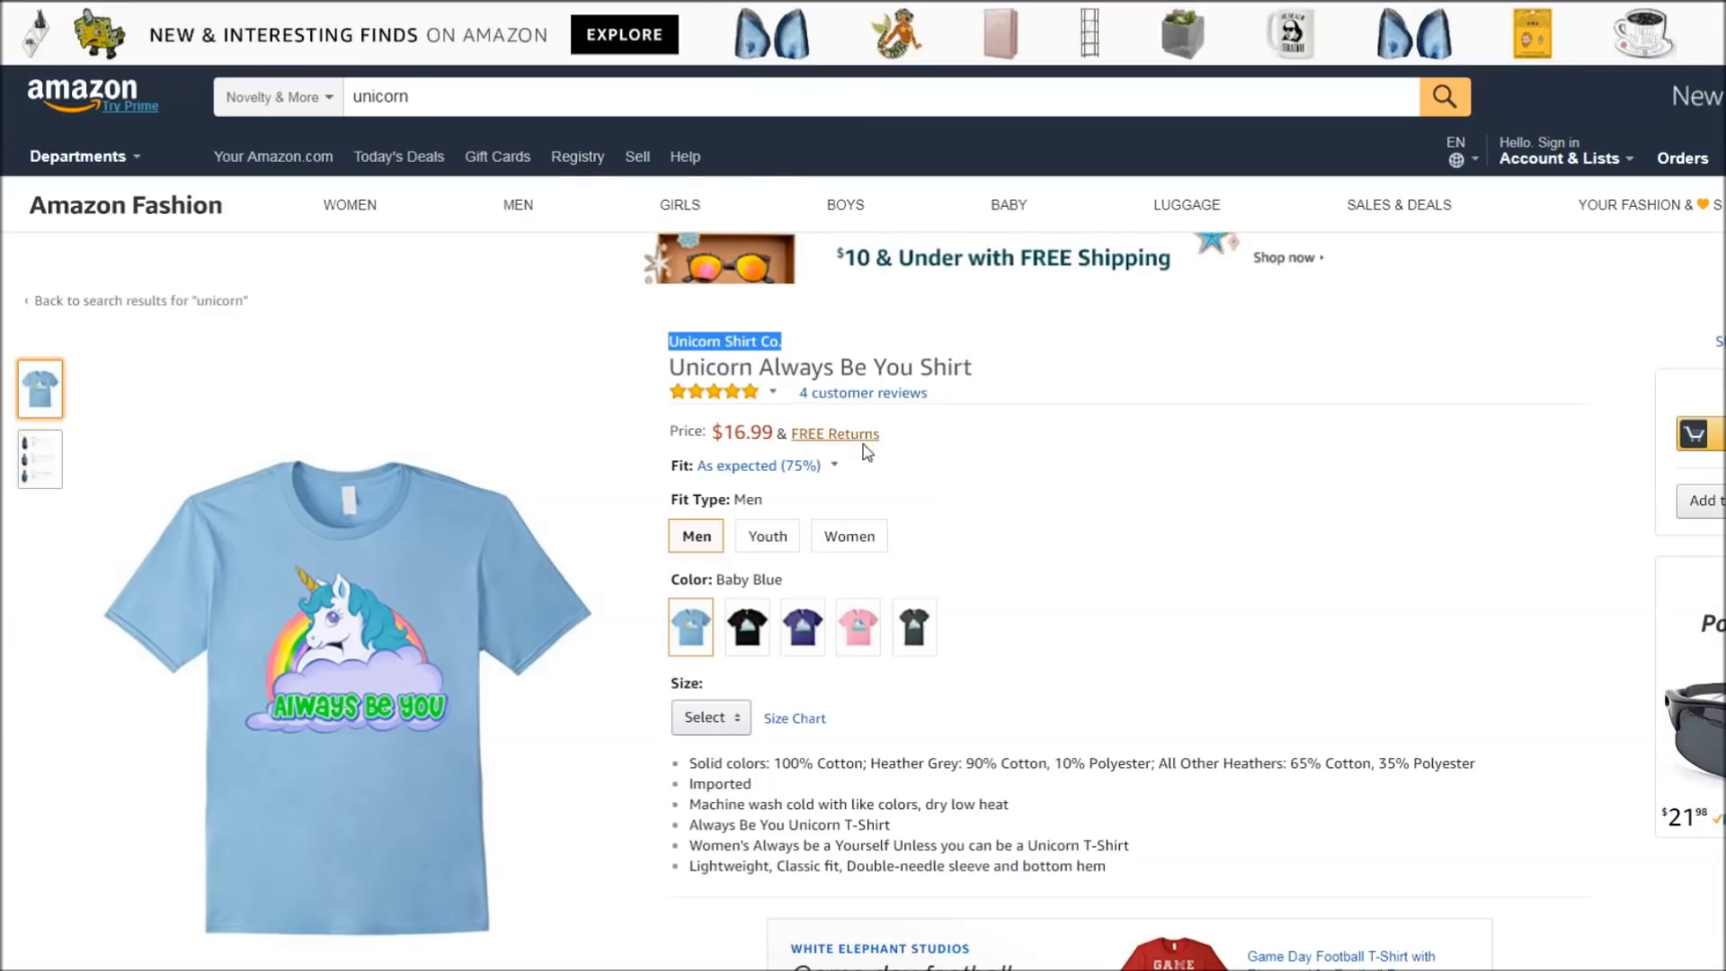
click(1022, 483)
scroll(1022, 483, down, 15)
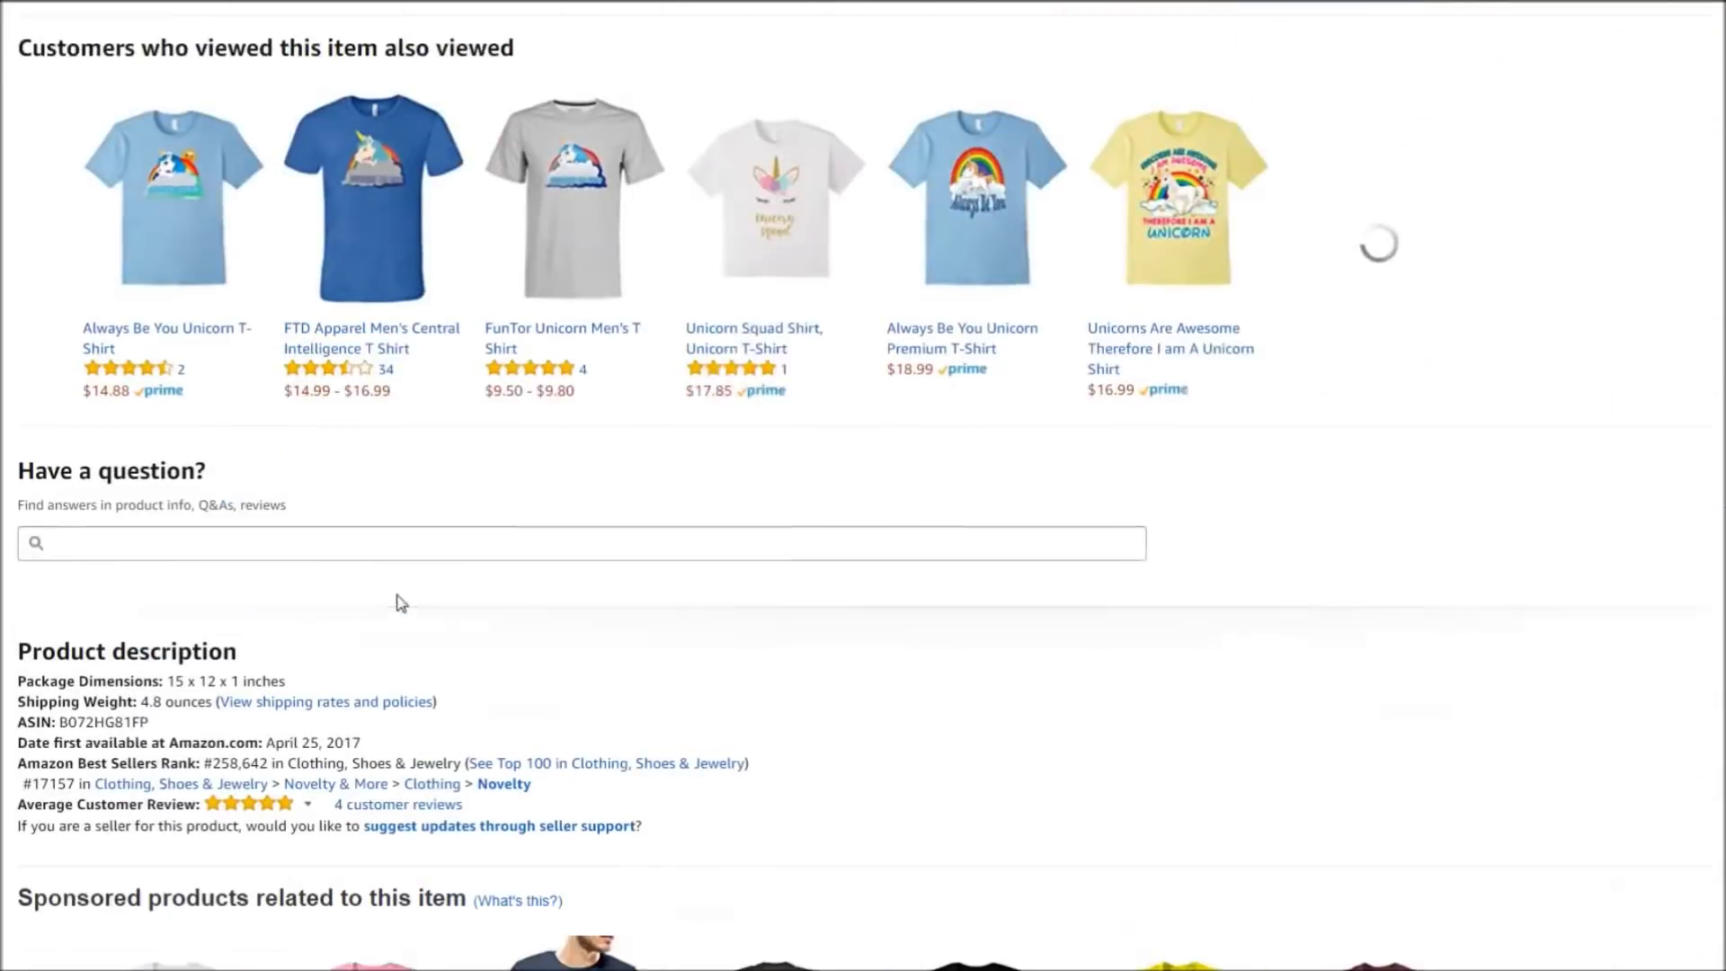
drag(149, 729, 61, 730)
key(ctrl+c)
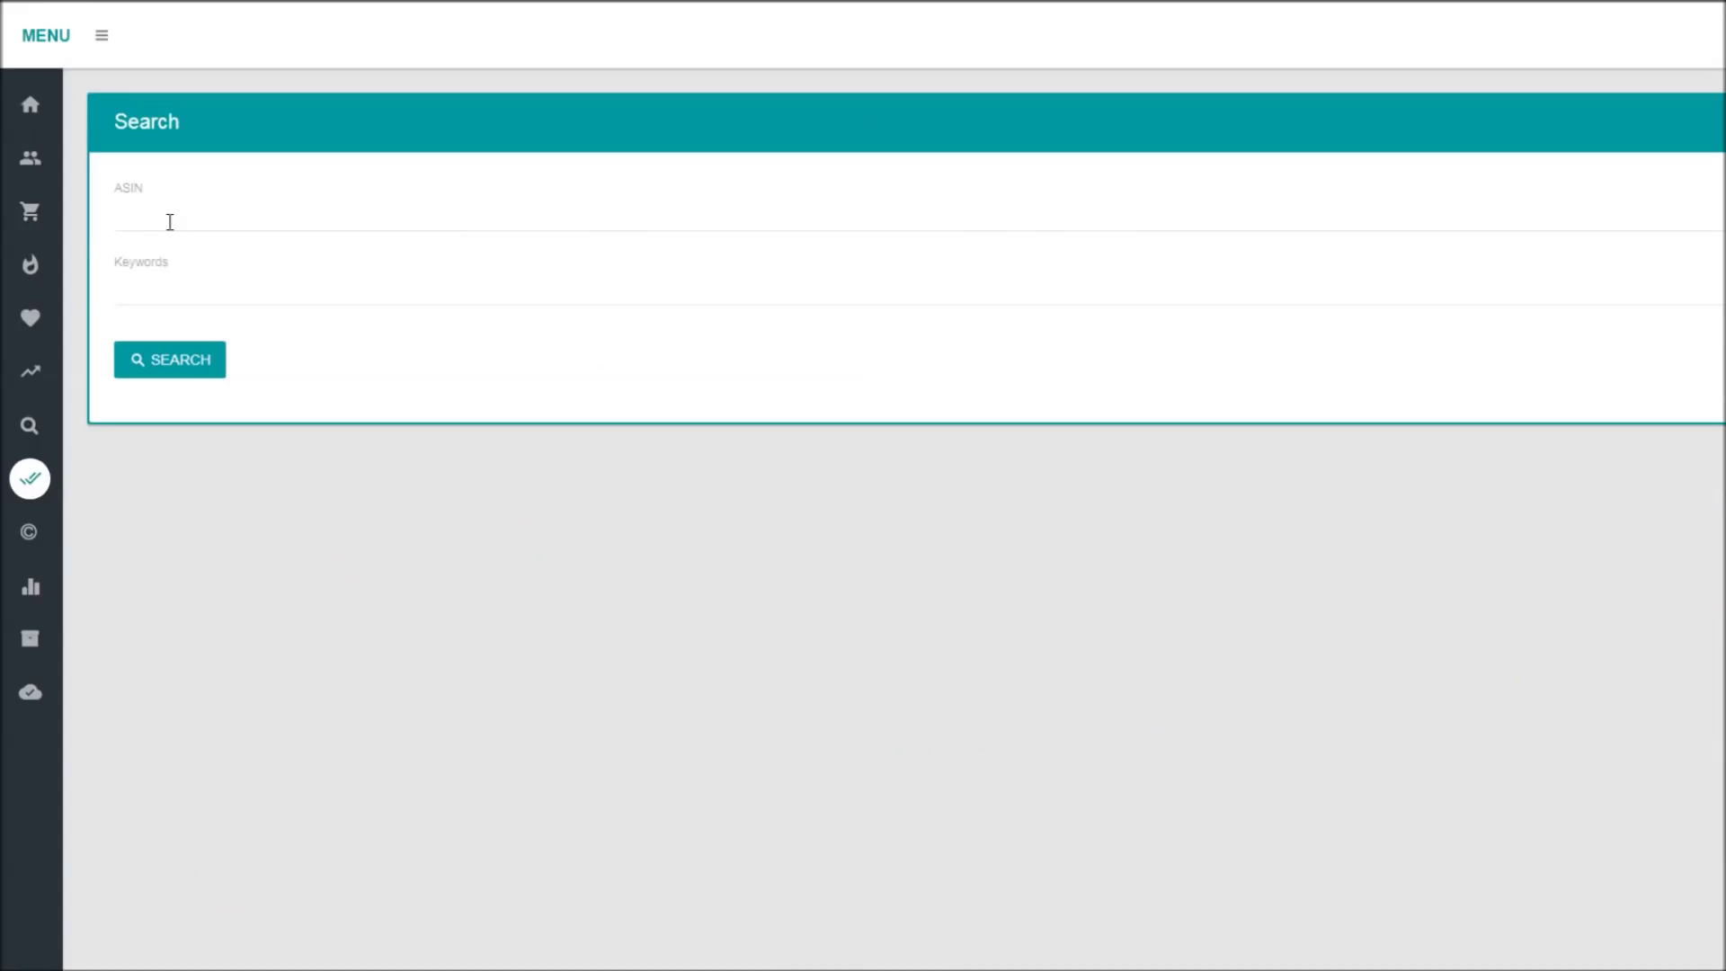
Step: Run the listing score analysis for ASIN B072HG81FP with the keyword "unicorn"
click(168, 210)
key(ctrl+v)
click(152, 290)
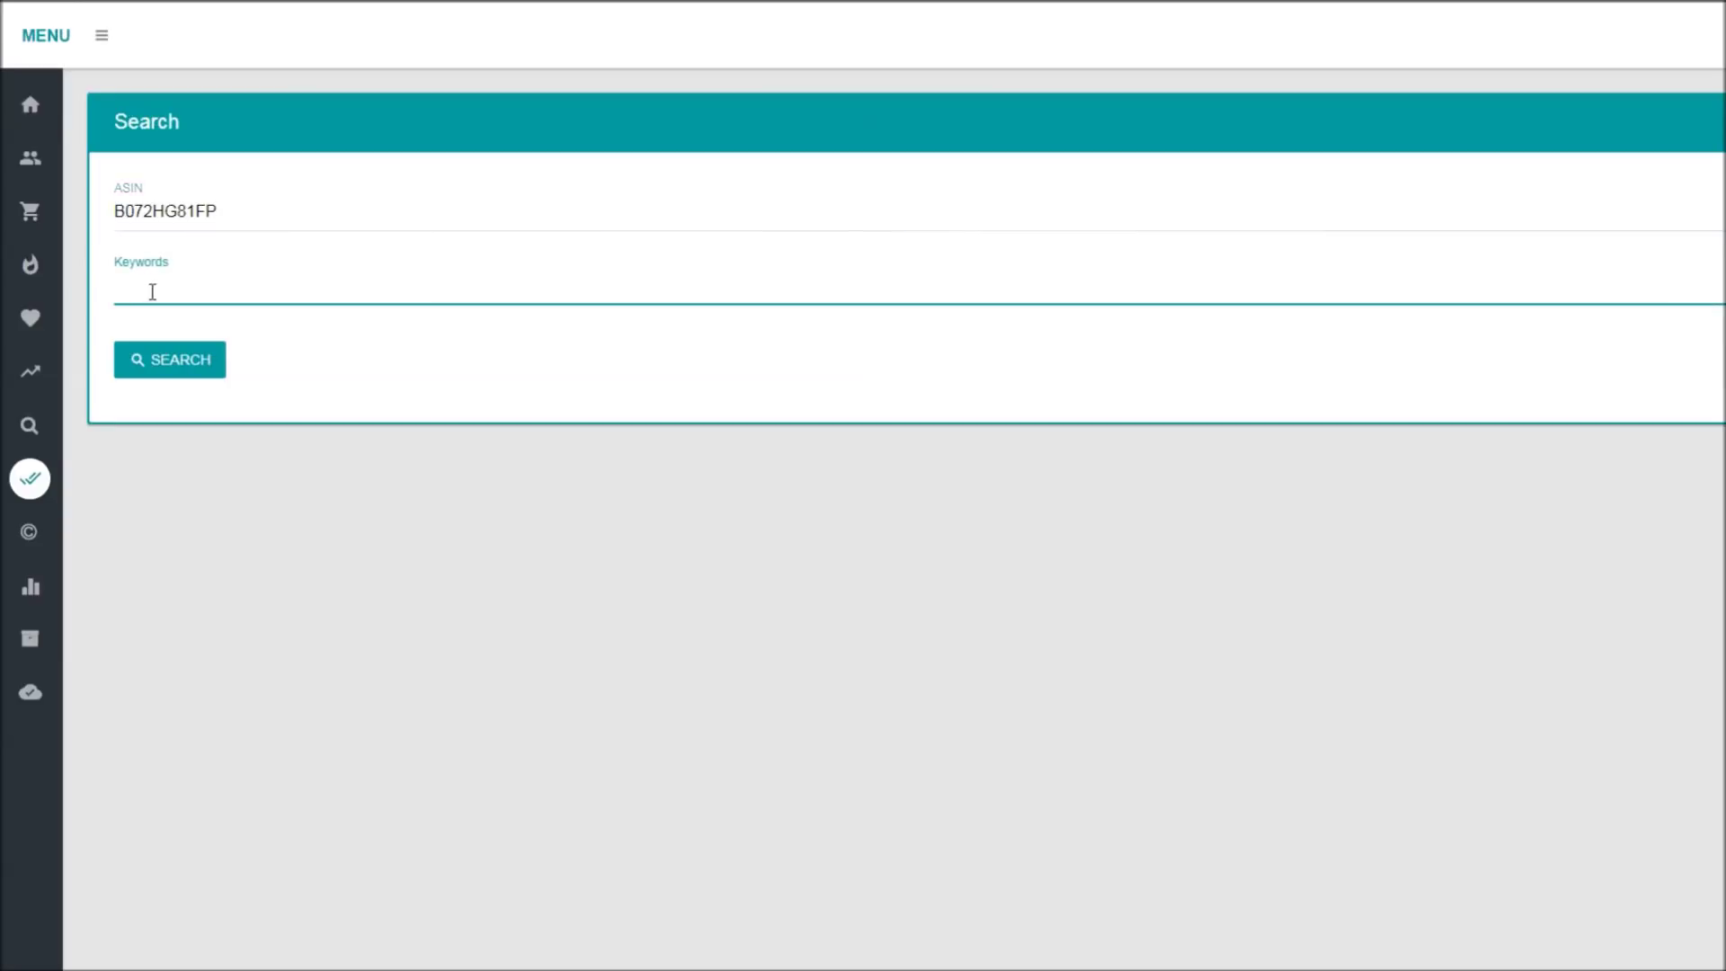
text(unicorn)
click(160, 362)
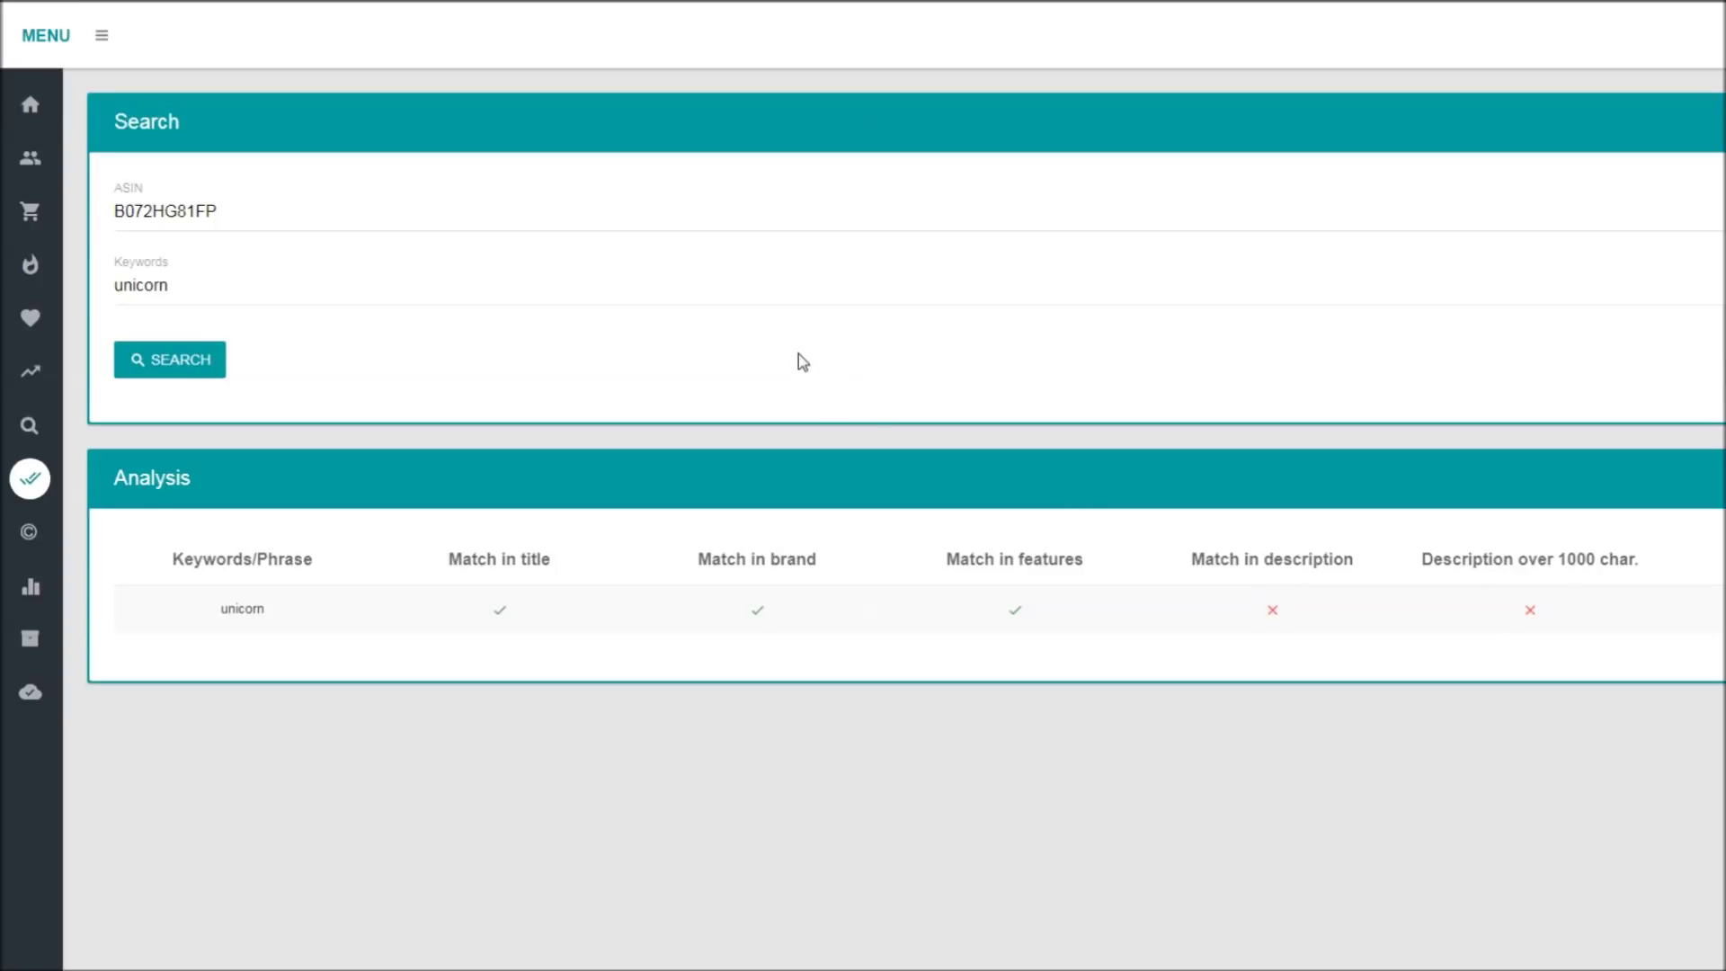
Step: Open the Merch Archive and search its records for January 3, 2018
mouse_move(50, 646)
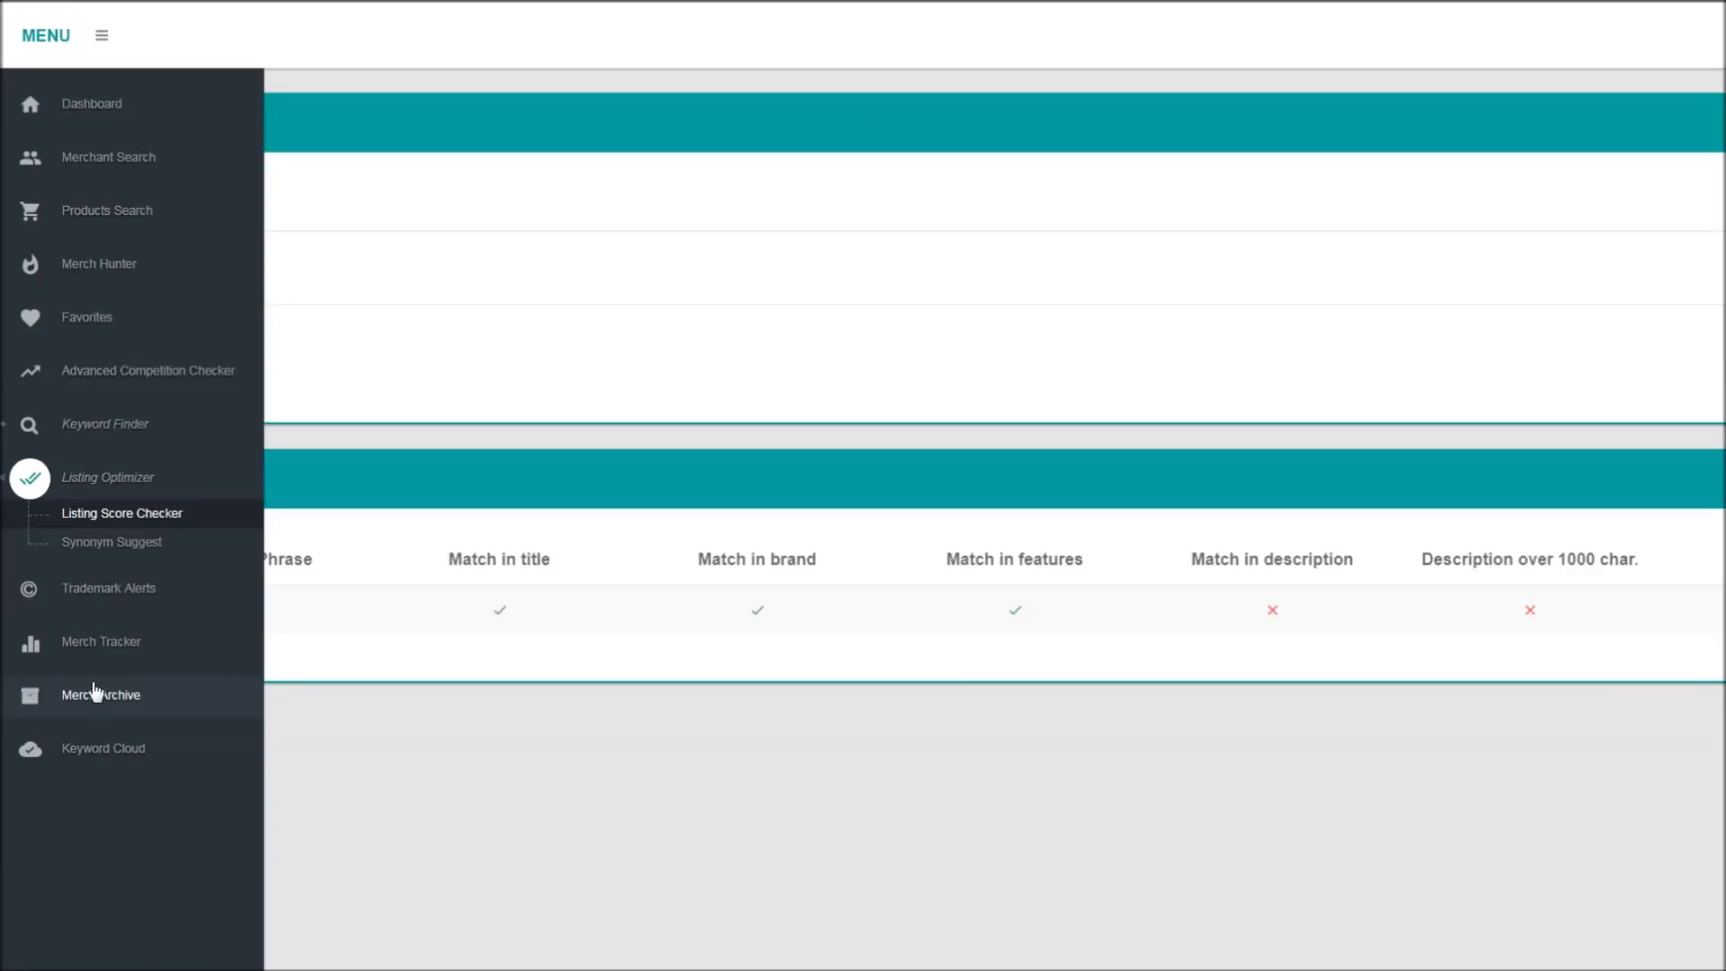
click(127, 701)
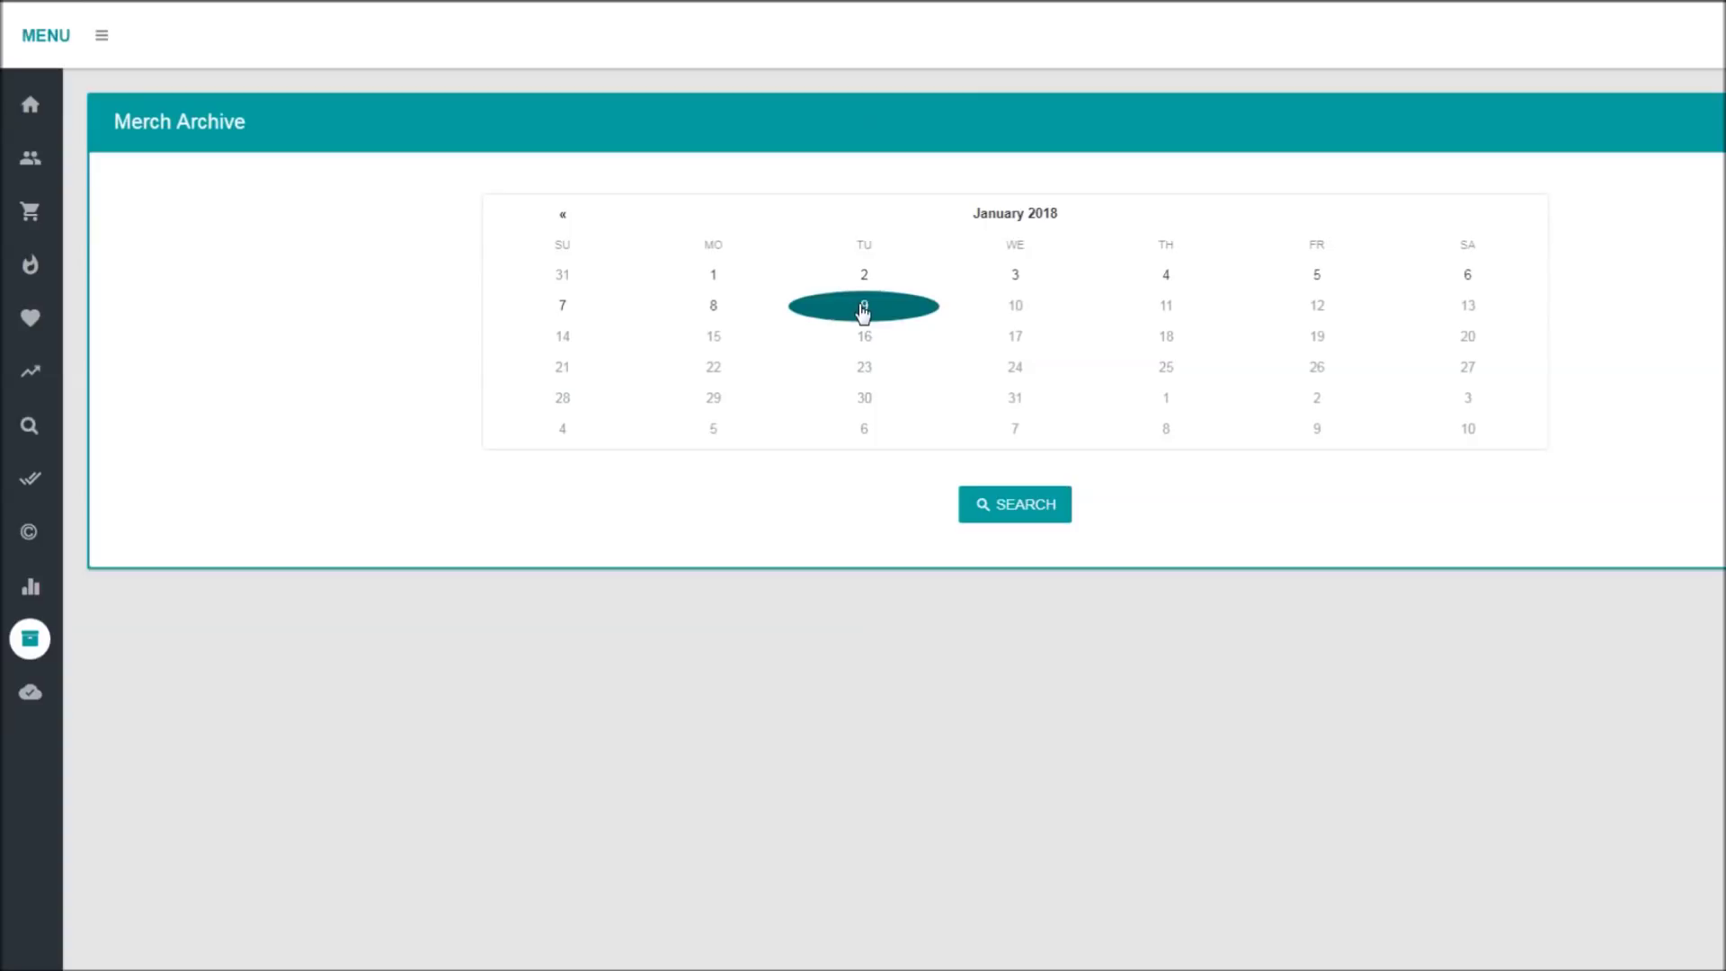
click(1013, 275)
click(1029, 505)
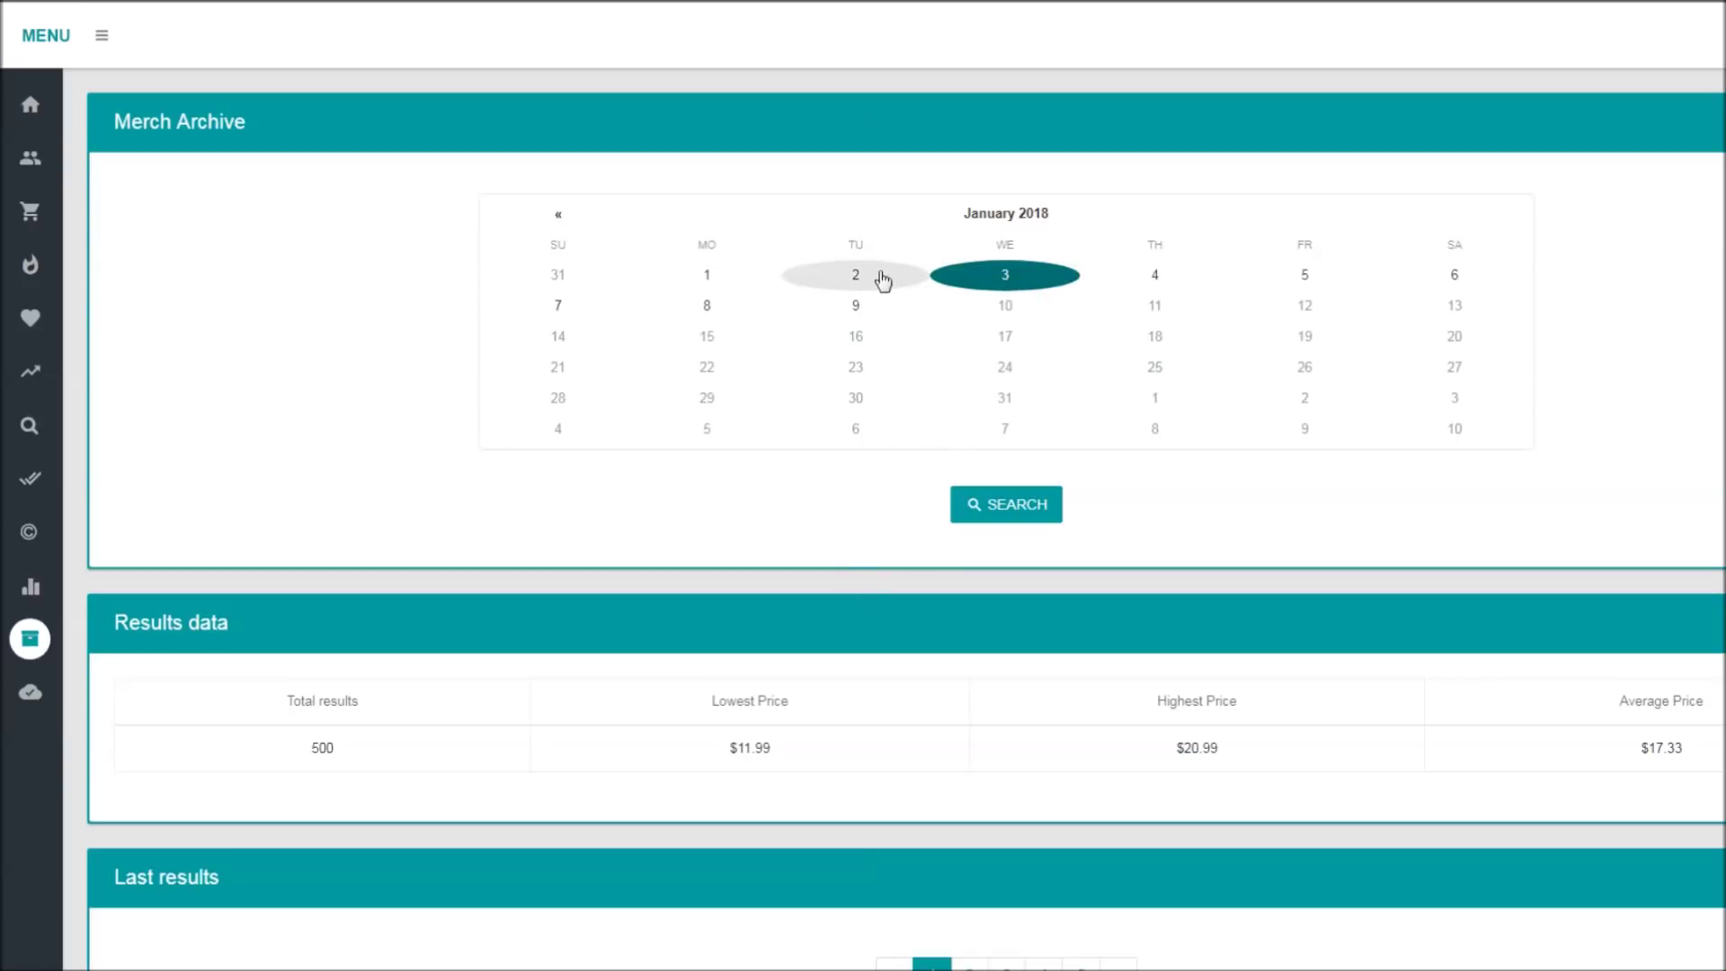
Step: Examine the archive's price summary and browse the top-ranked shirts with their prices, features, descriptions and BSR
scroll(890, 560, down, 2)
scroll(890, 559, down, 2)
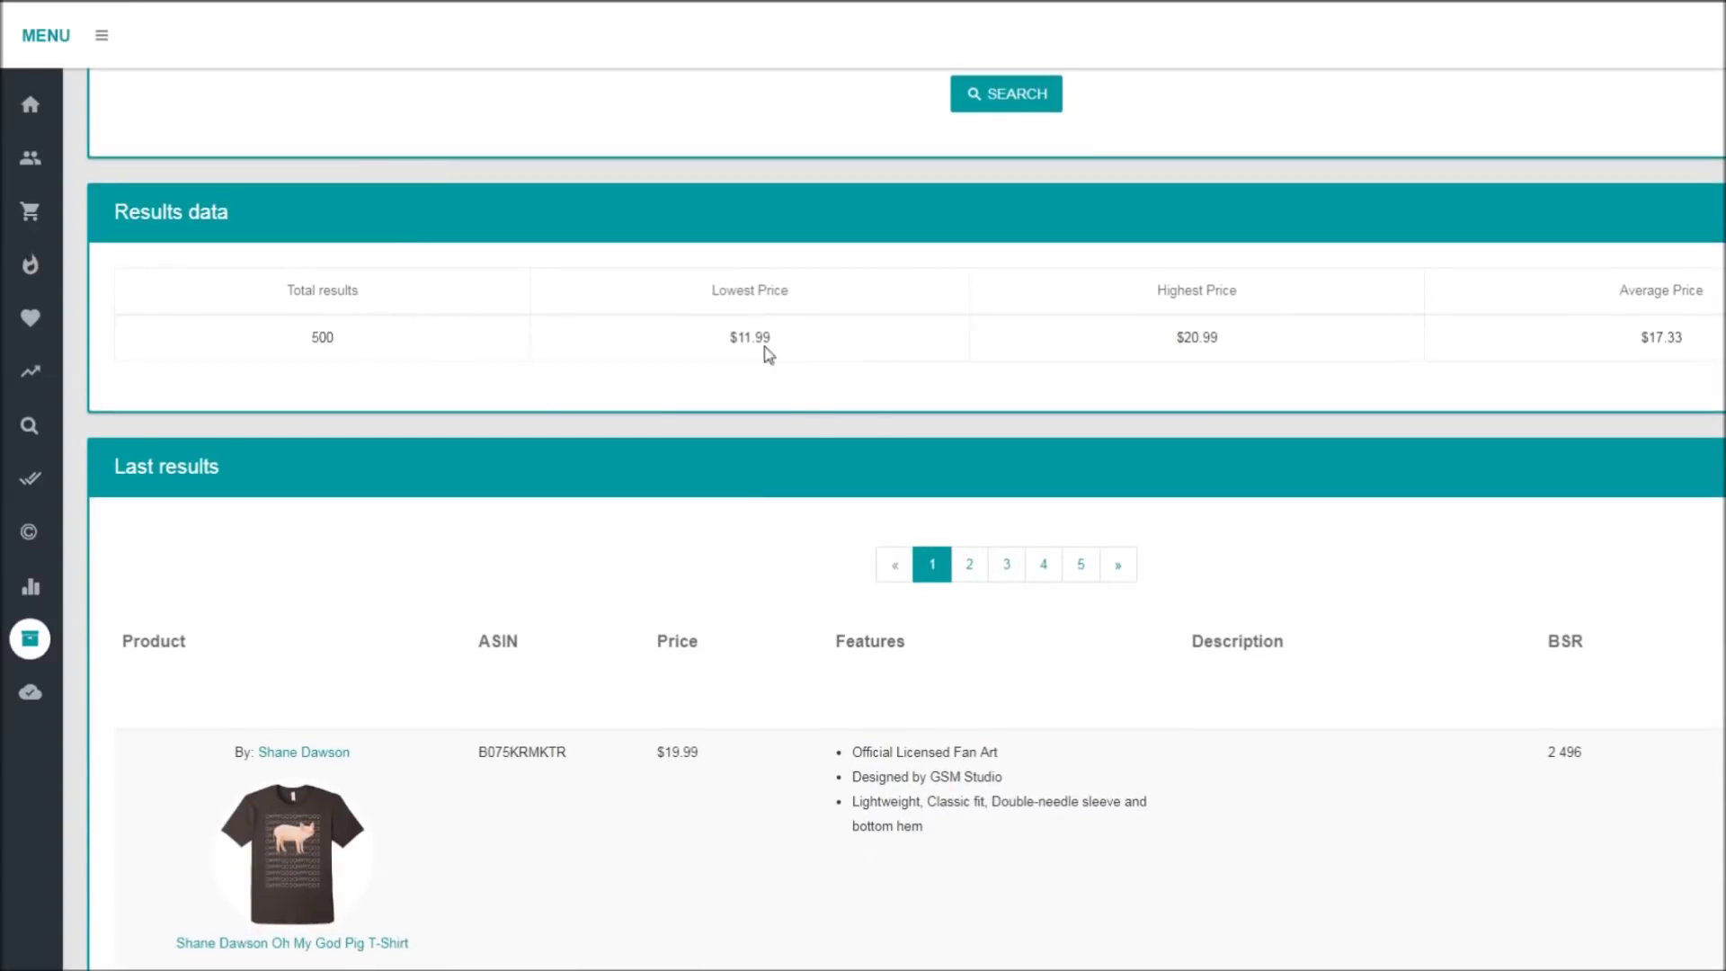
drag(798, 340, 728, 338)
scroll(724, 643, down, 4)
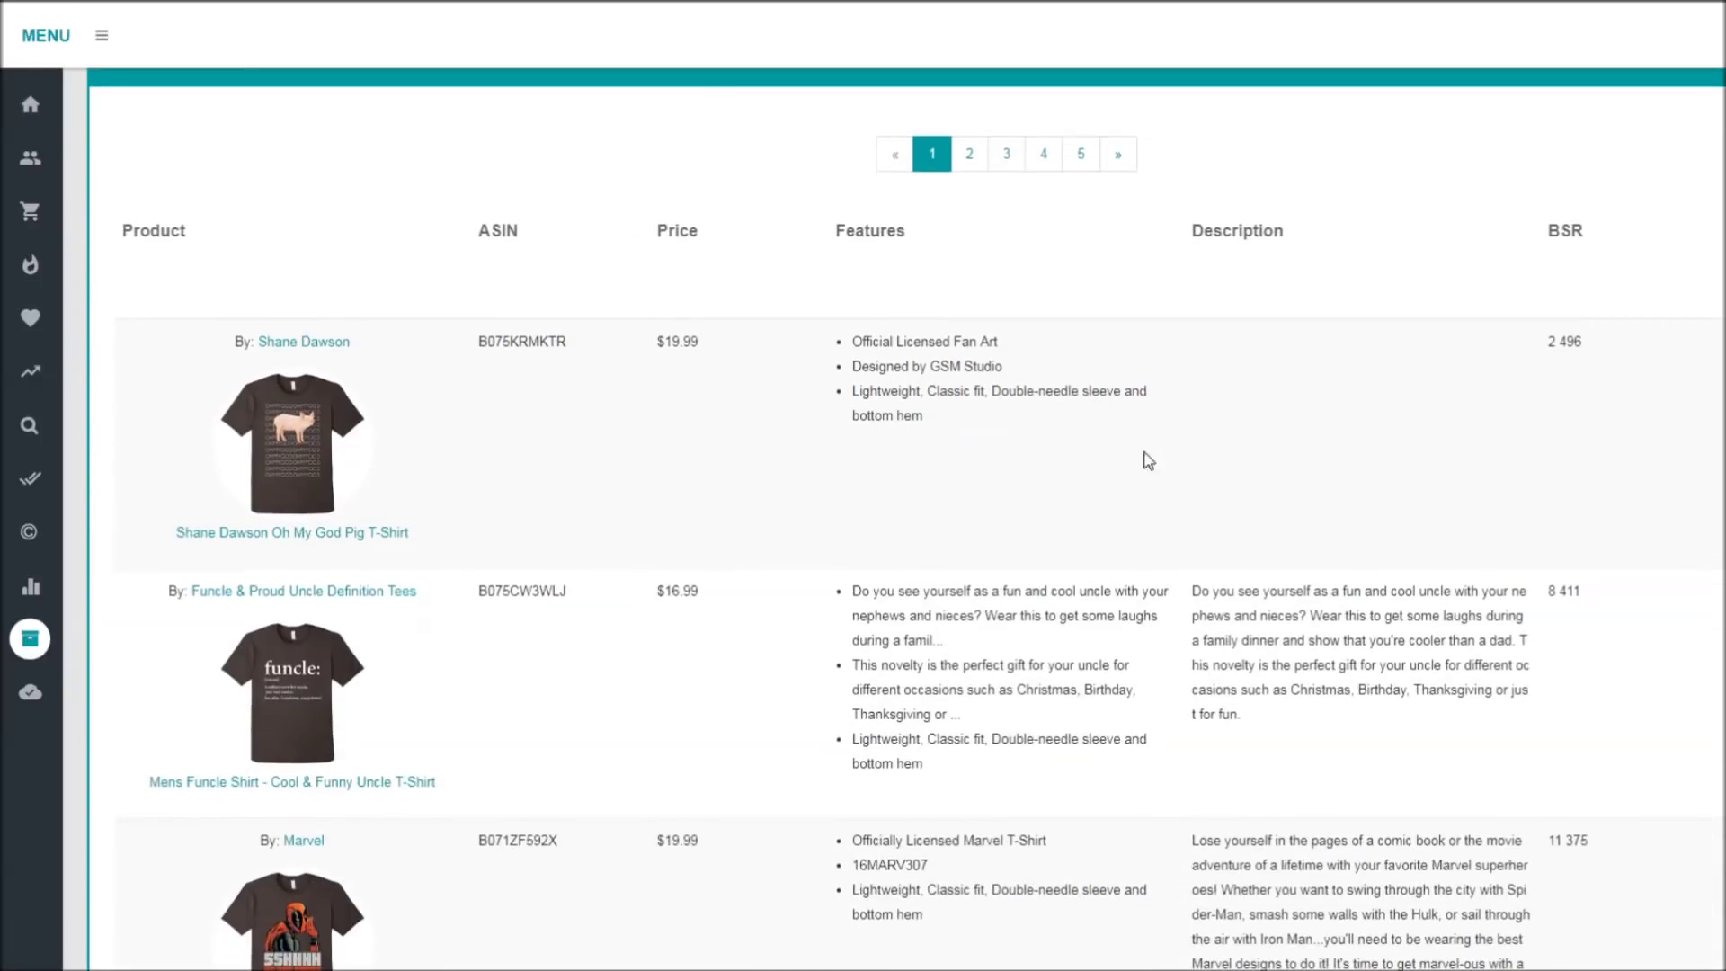
scroll(594, 463, down, 2)
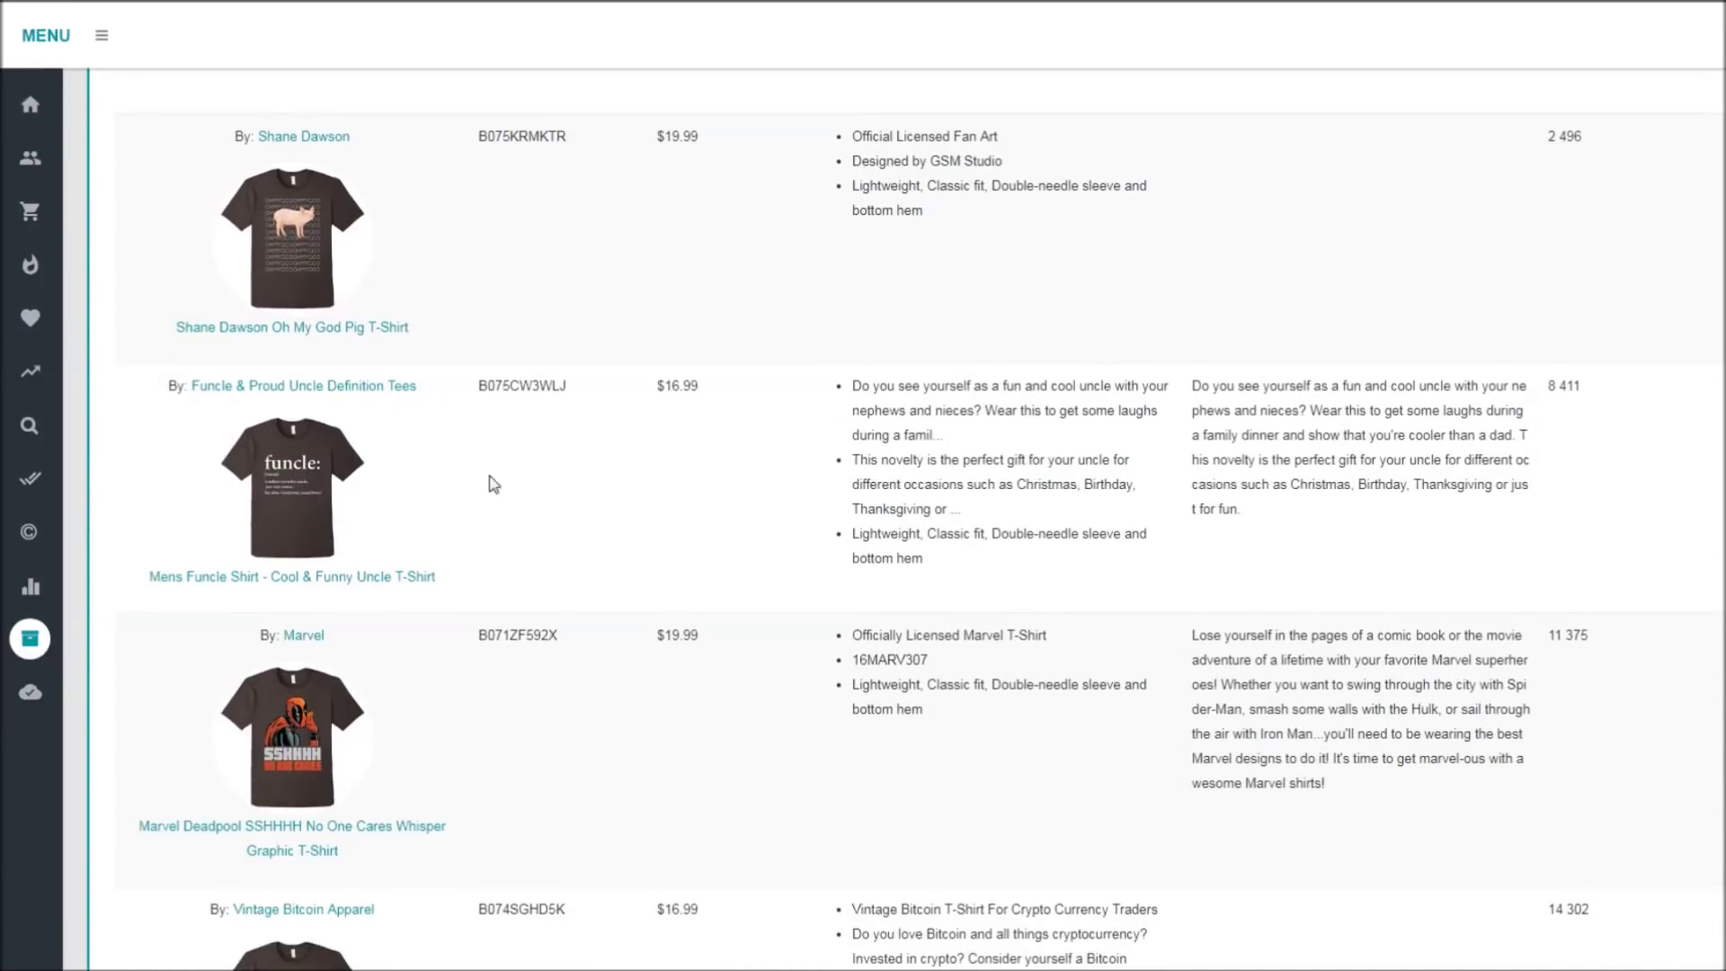
scroll(493, 485, down, 14)
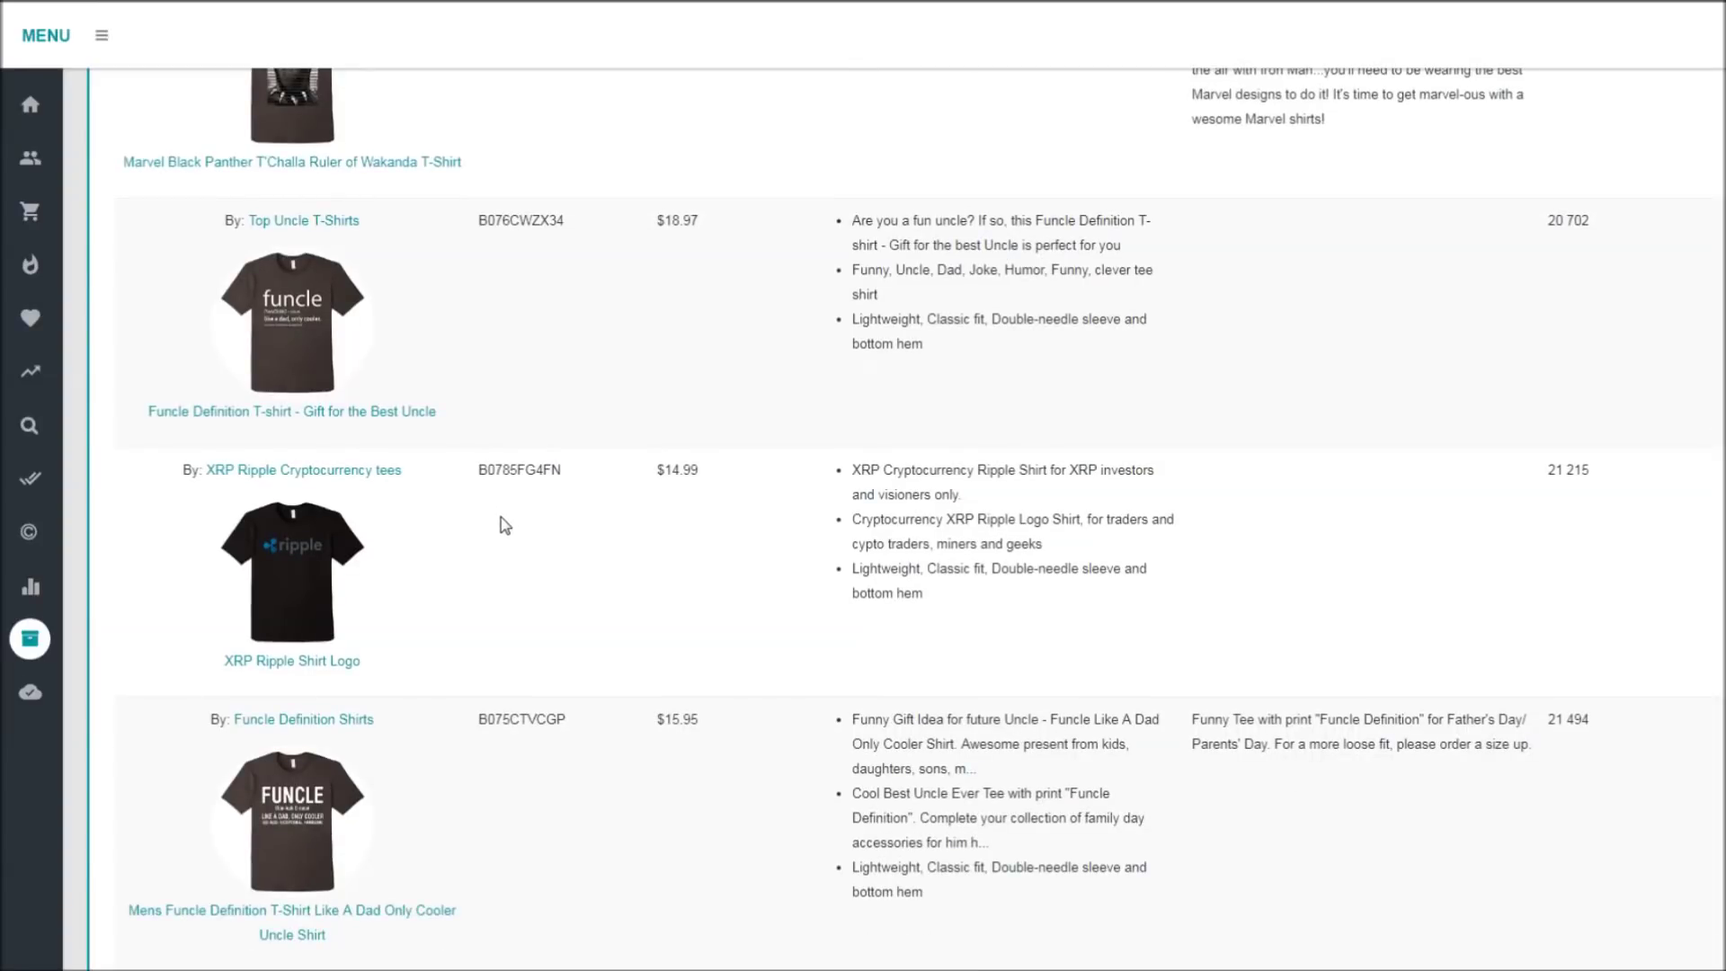
scroll(495, 566, up, 12)
scroll(495, 570, up, 4)
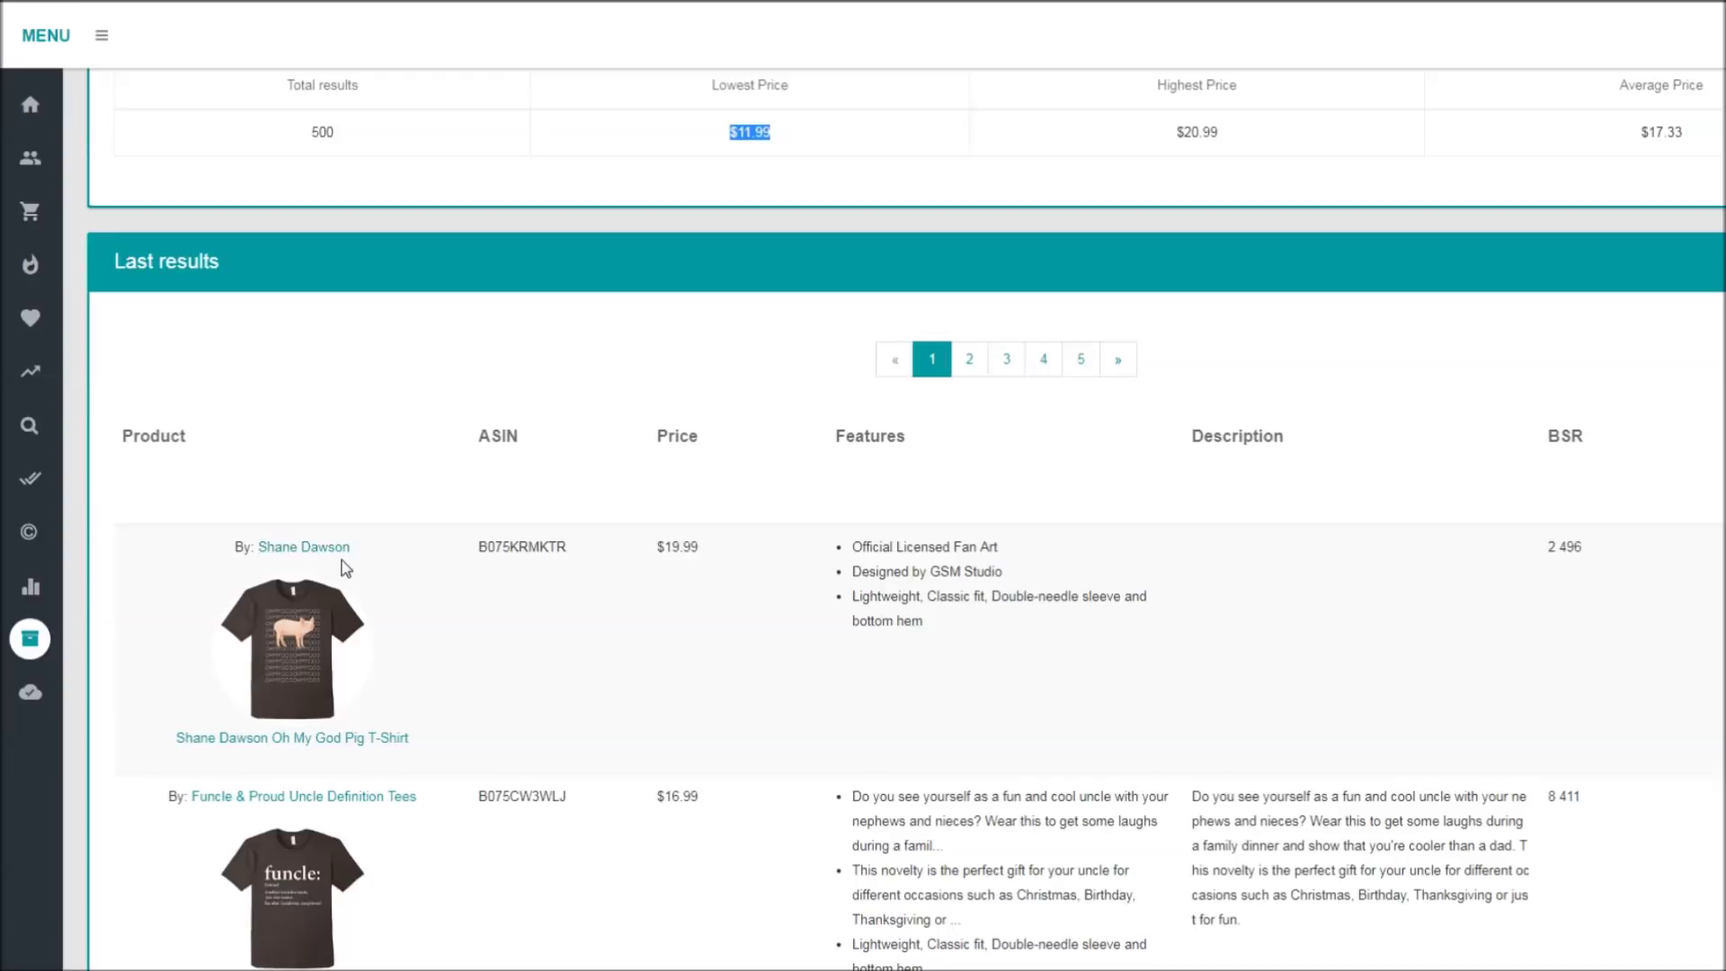
scroll(500, 663, down, 5)
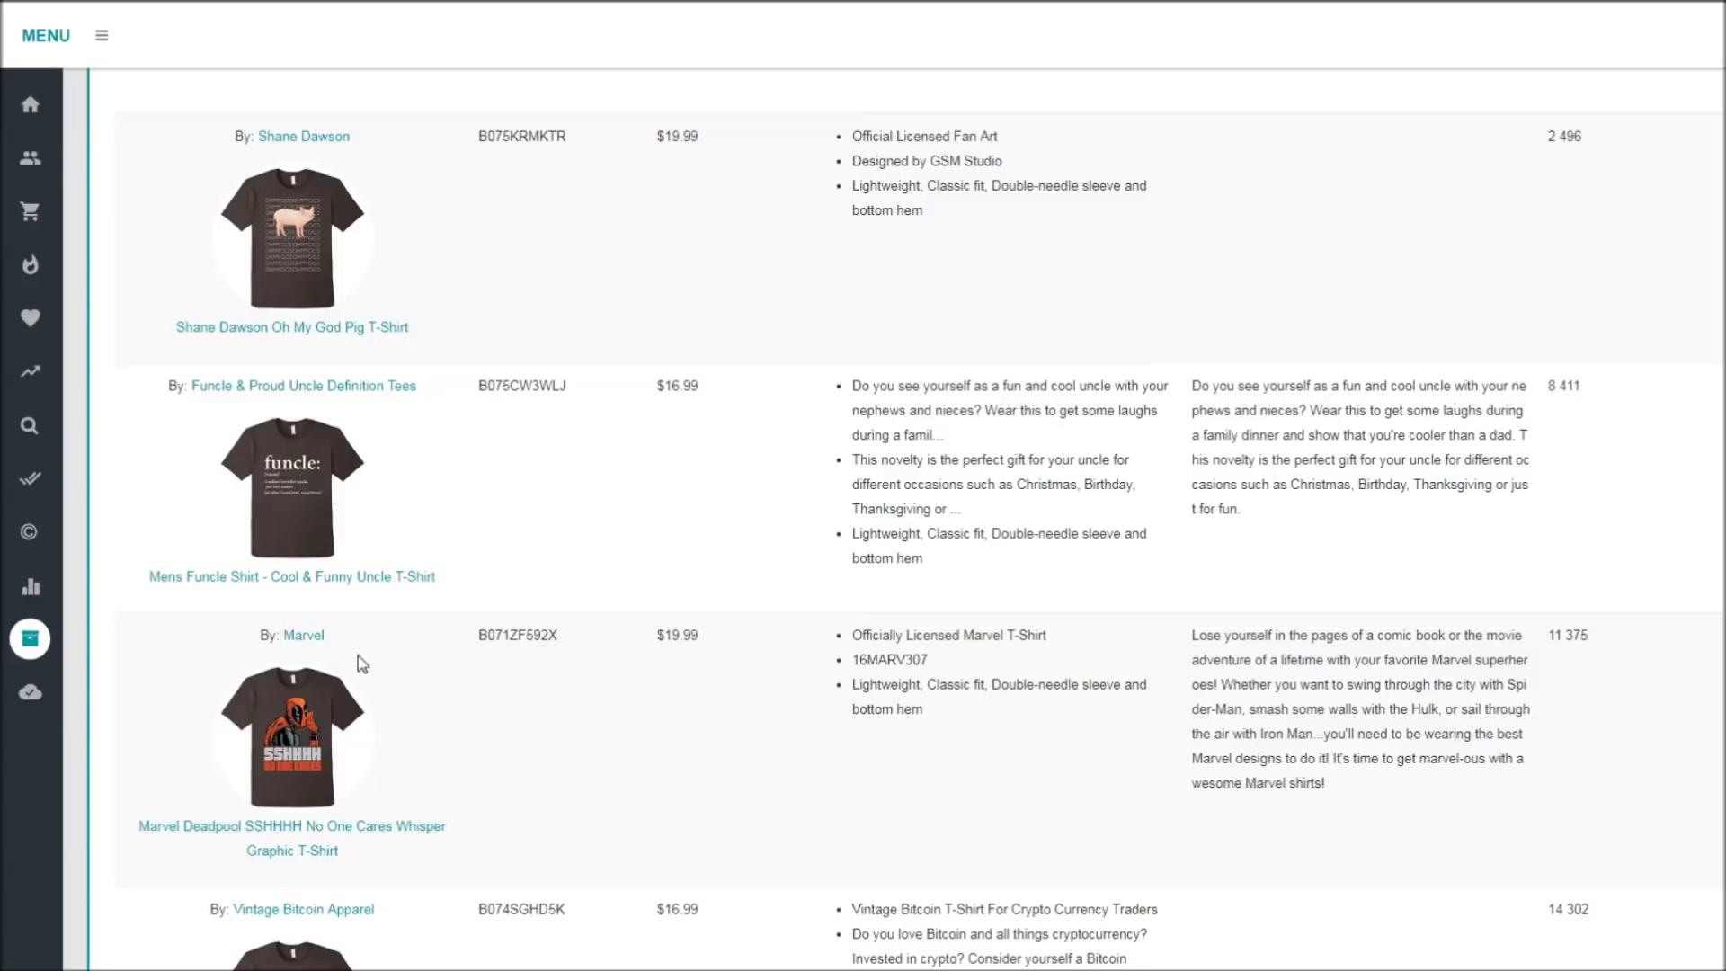
scroll(508, 790, down, 5)
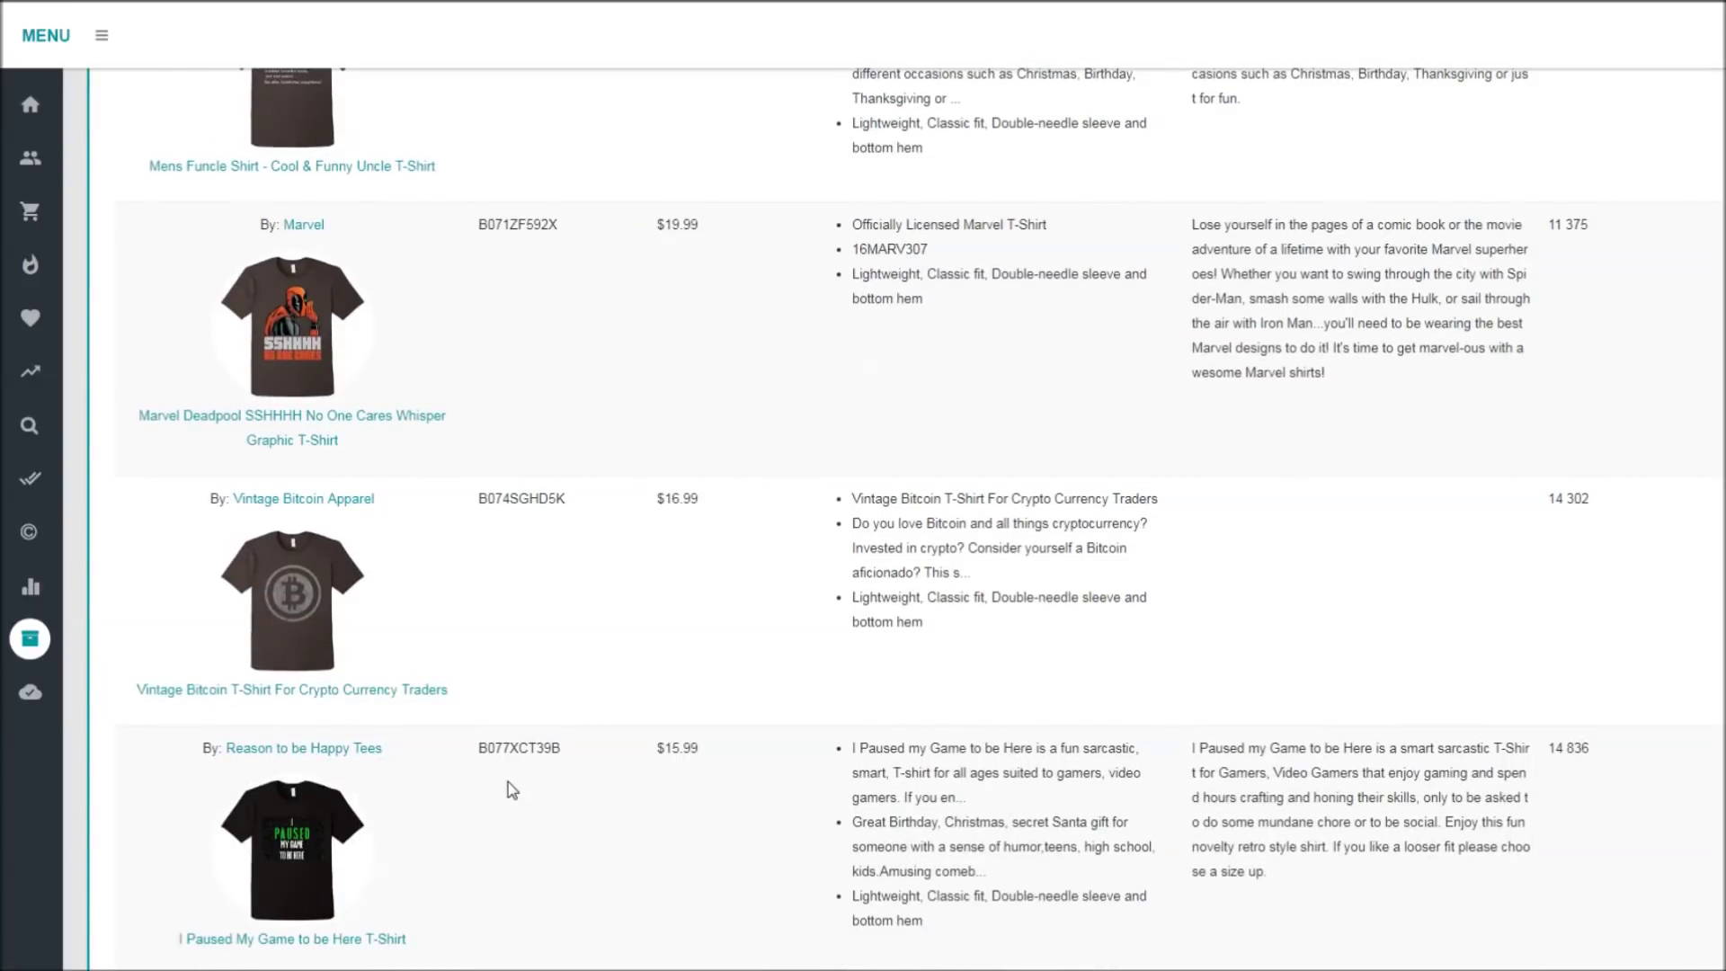
scroll(509, 782, down, 3)
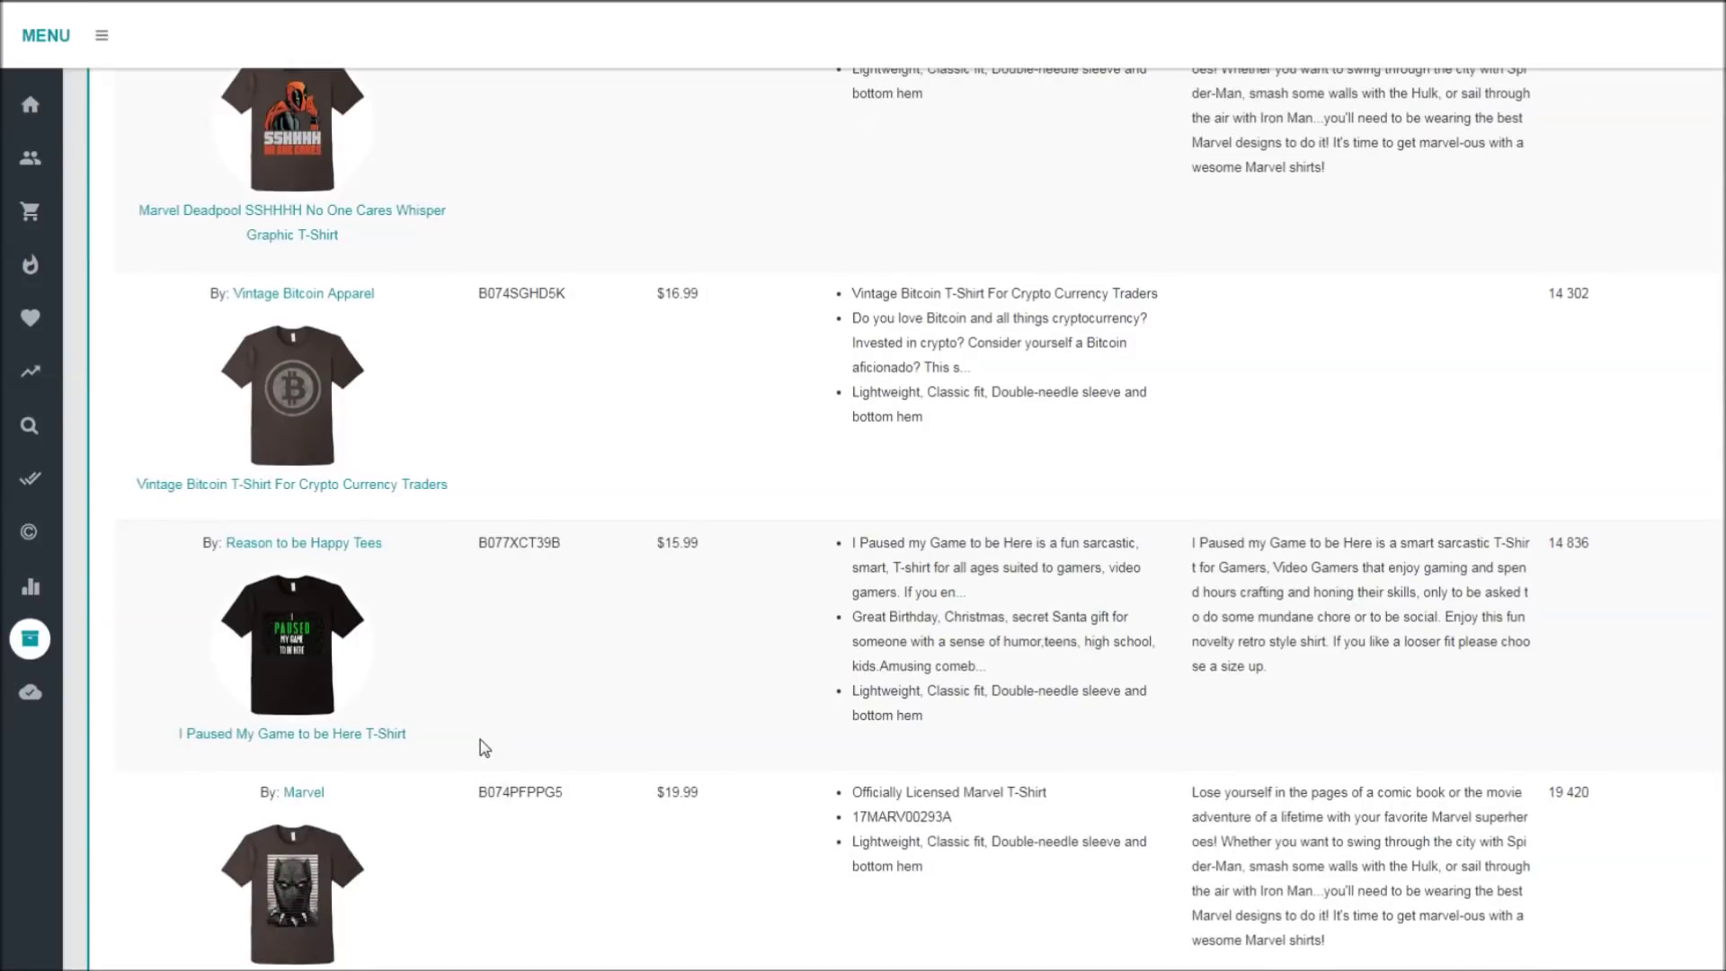
scroll(477, 739, down, 5)
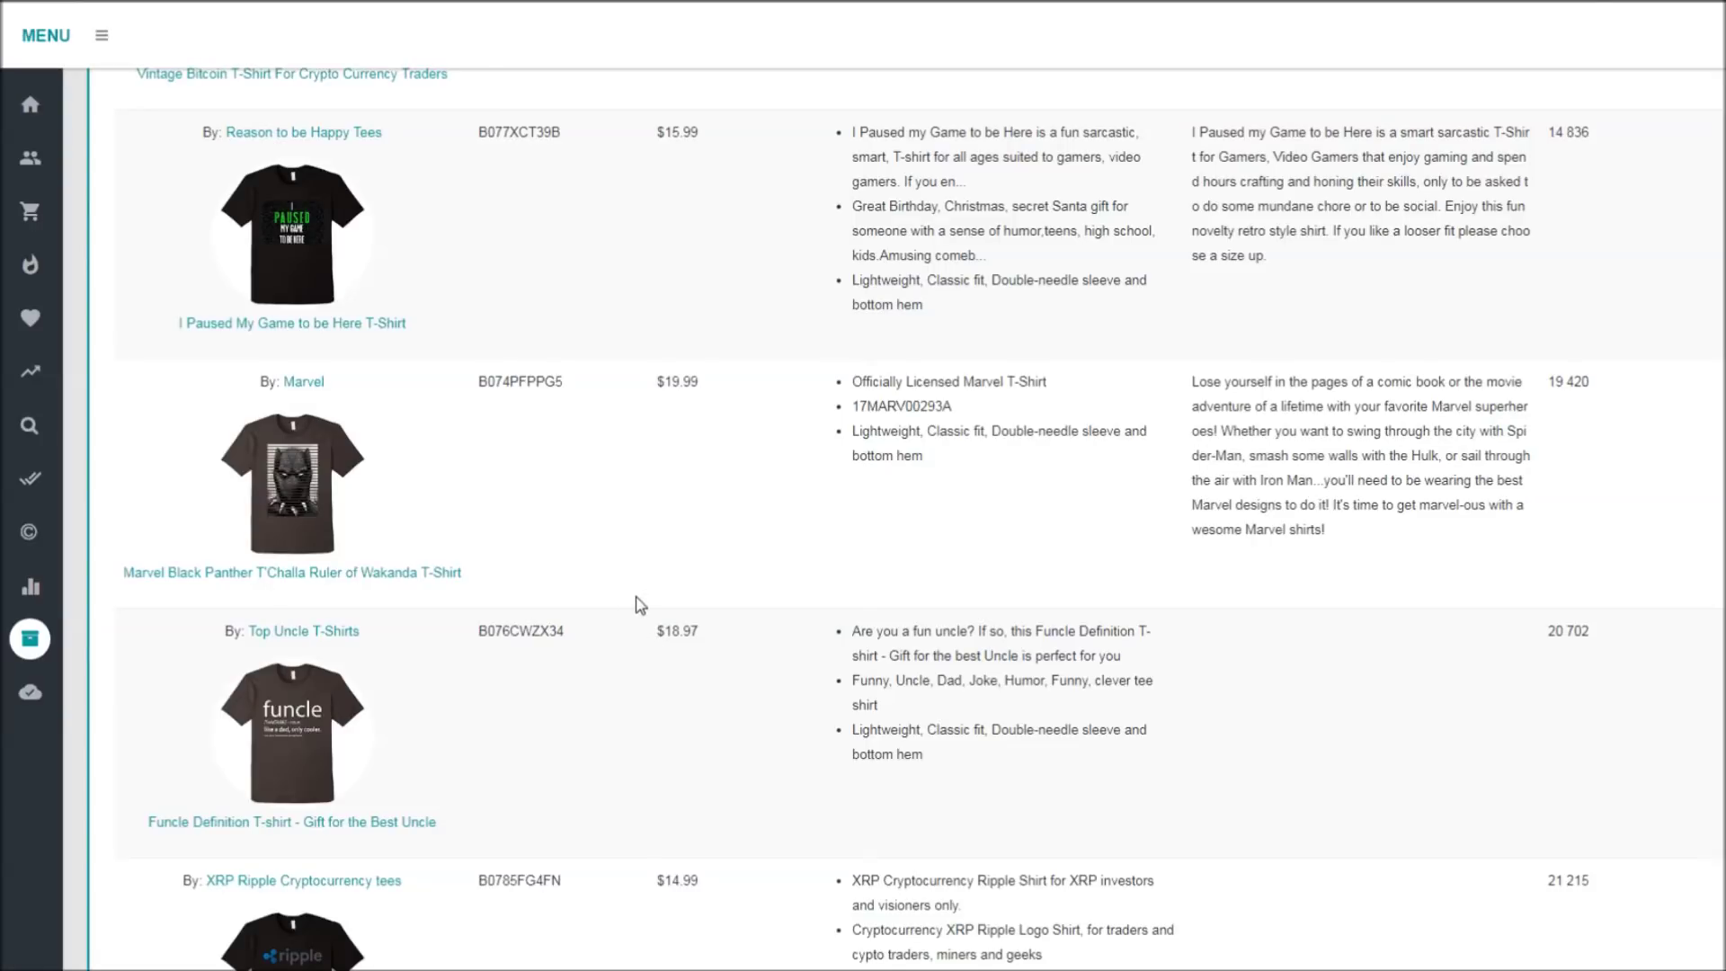
scroll(638, 604, down, 9)
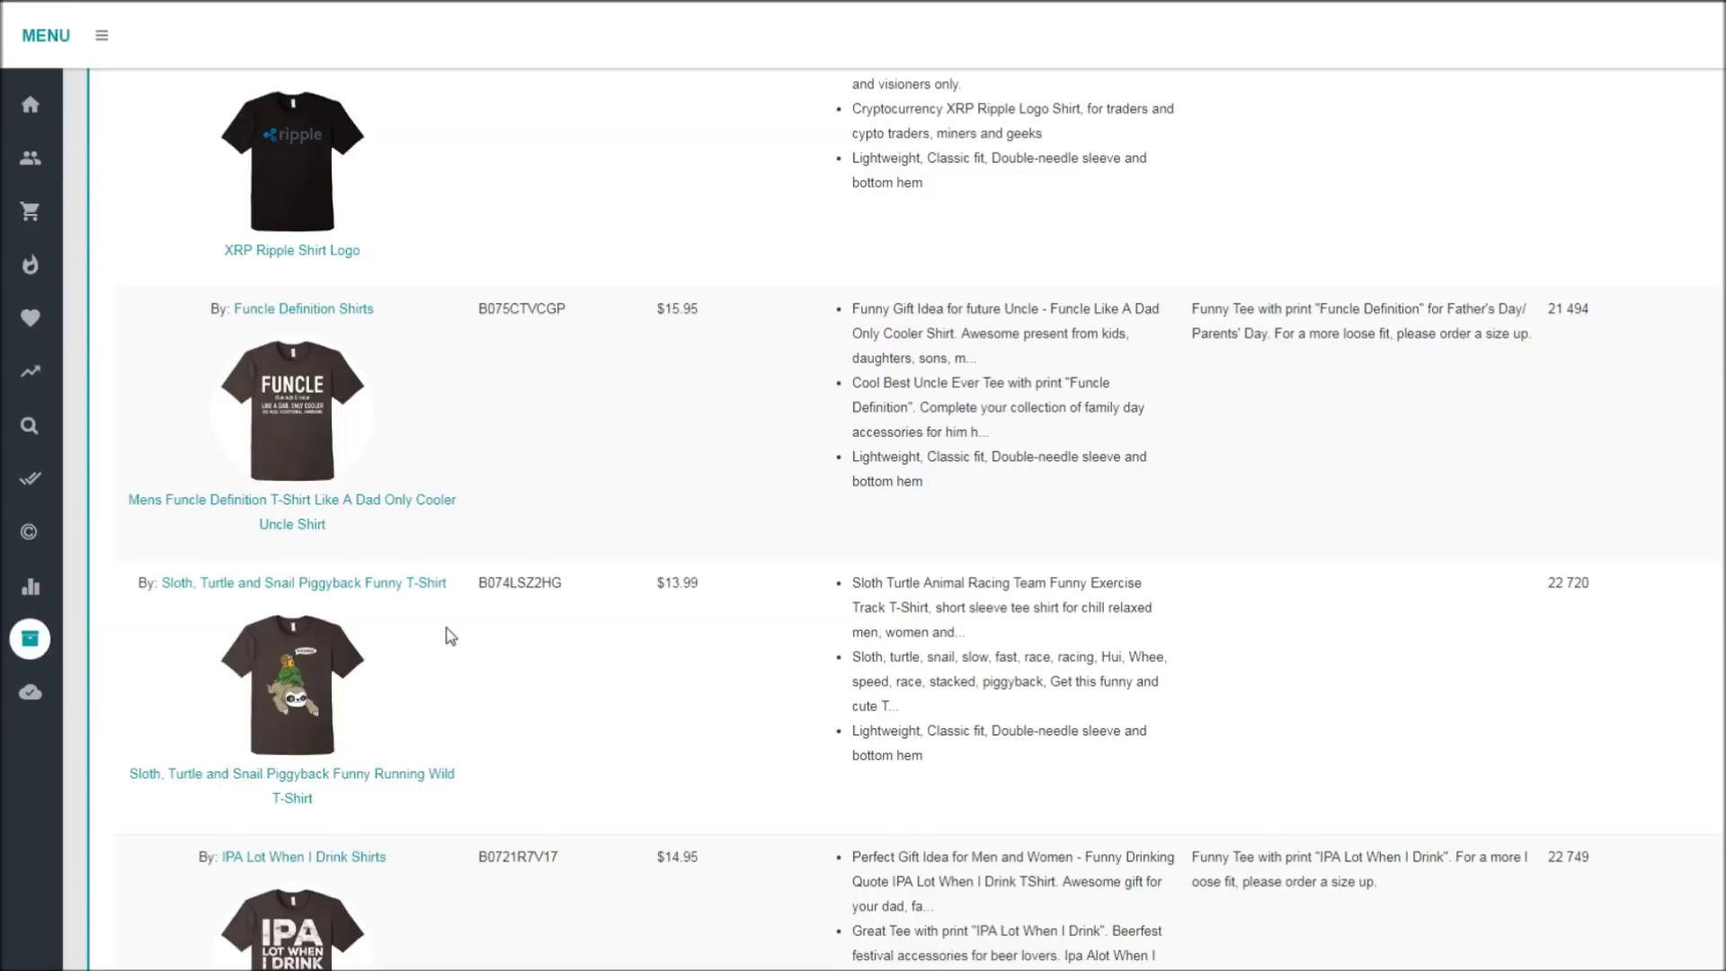
Step: Try to open the Merch Hunter, Merch Tracker and Keyword Cloud modules, and look over the module preview videos
mouse_move(39, 154)
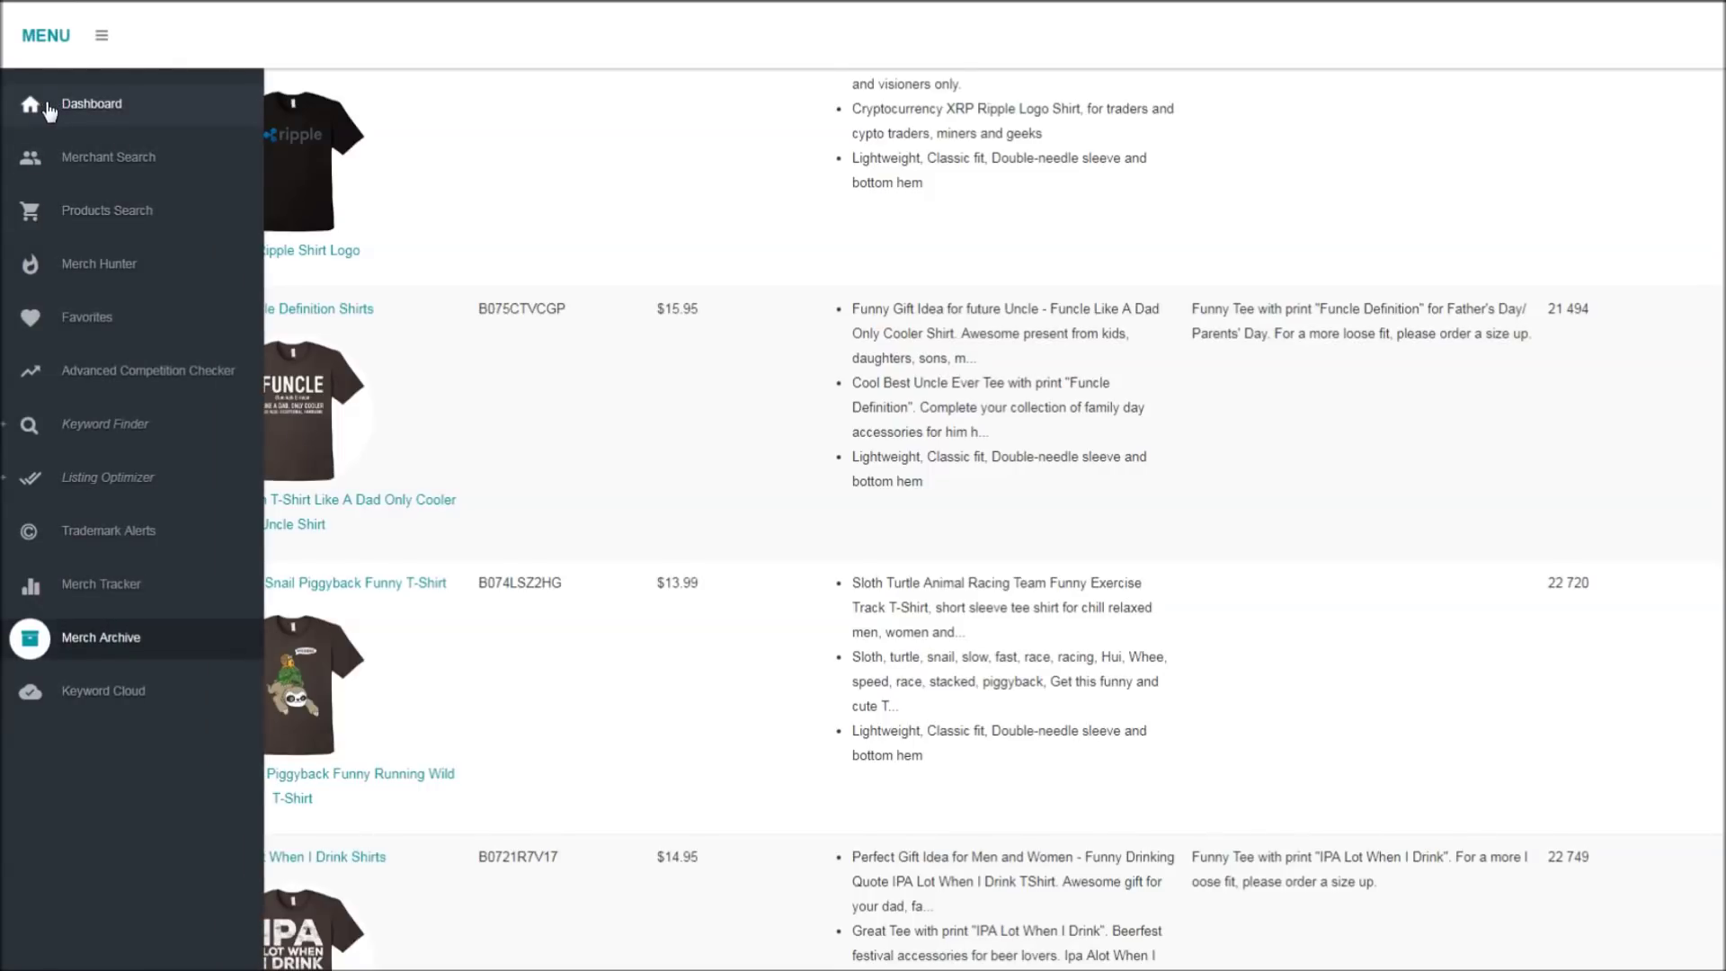
click(103, 268)
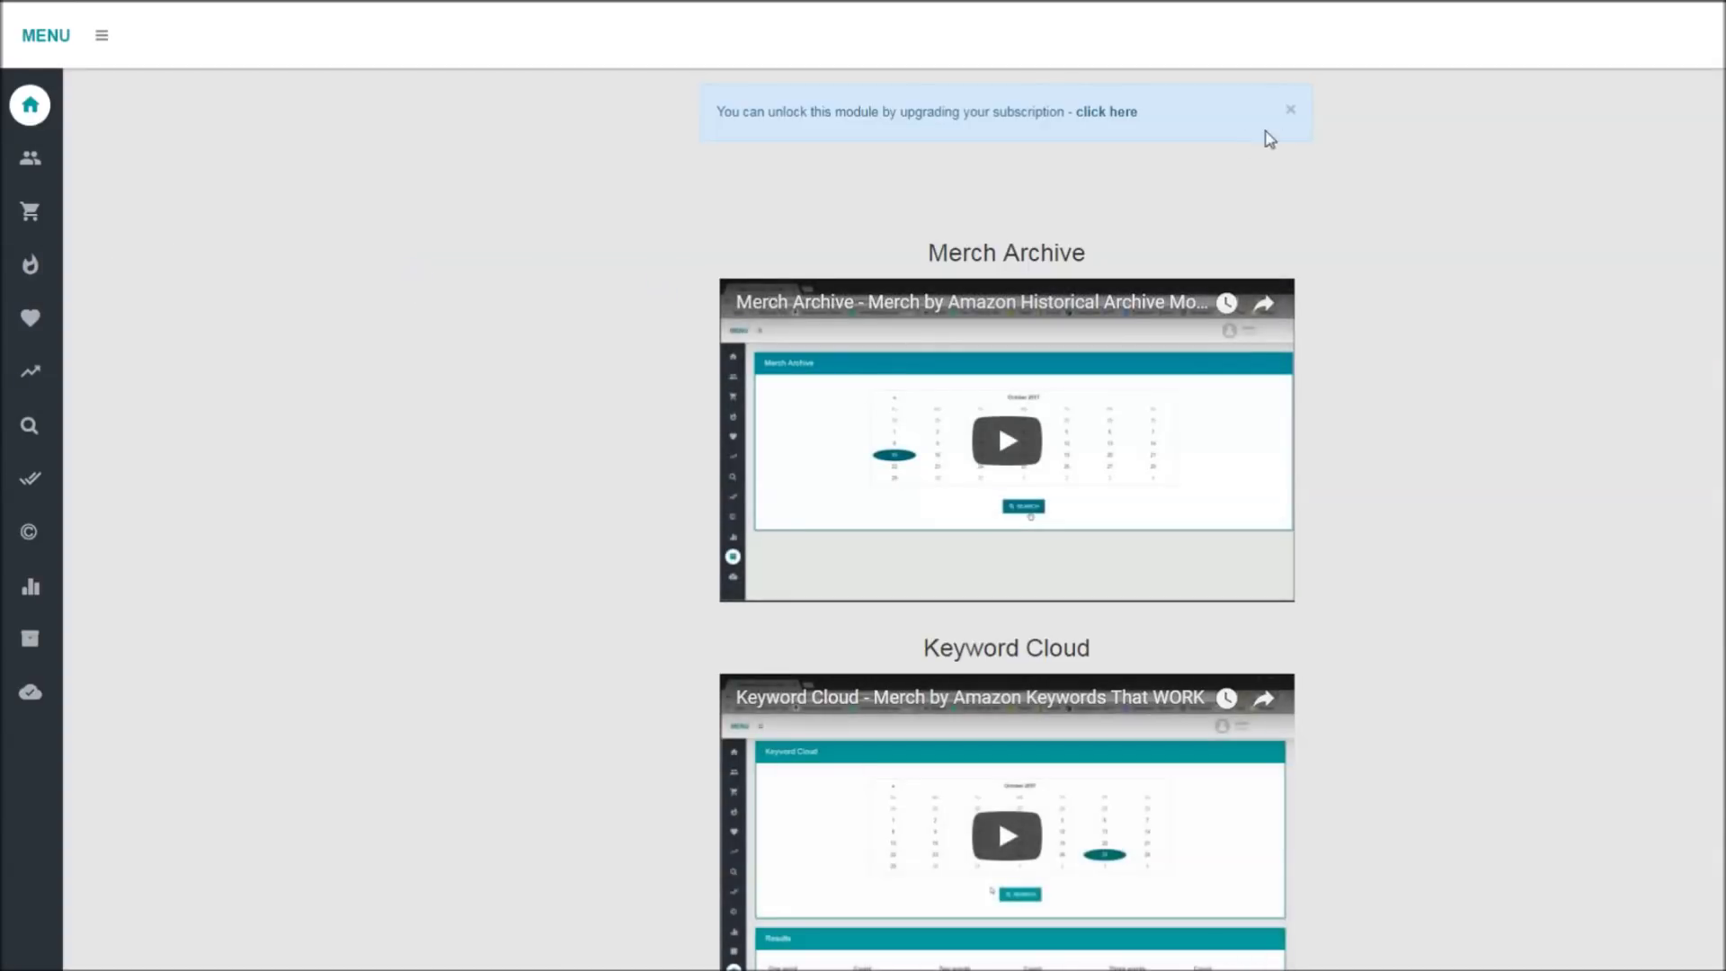
scroll(1169, 566, down, 2)
scroll(1464, 527, up, 2)
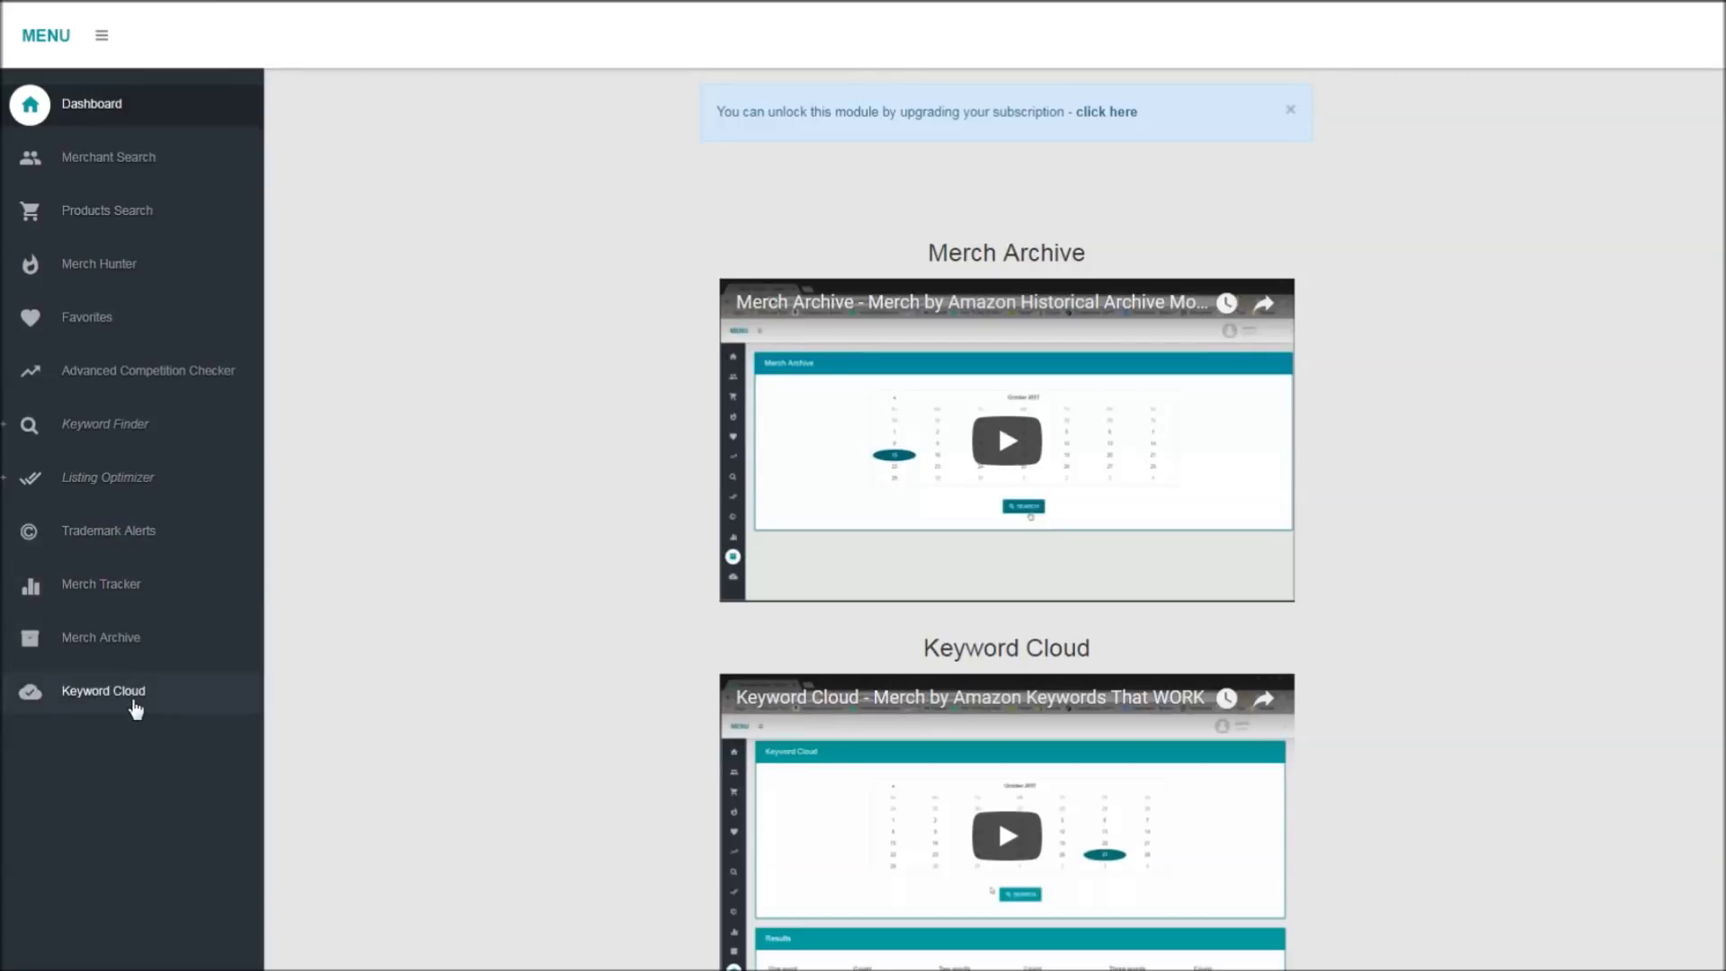
click(100, 583)
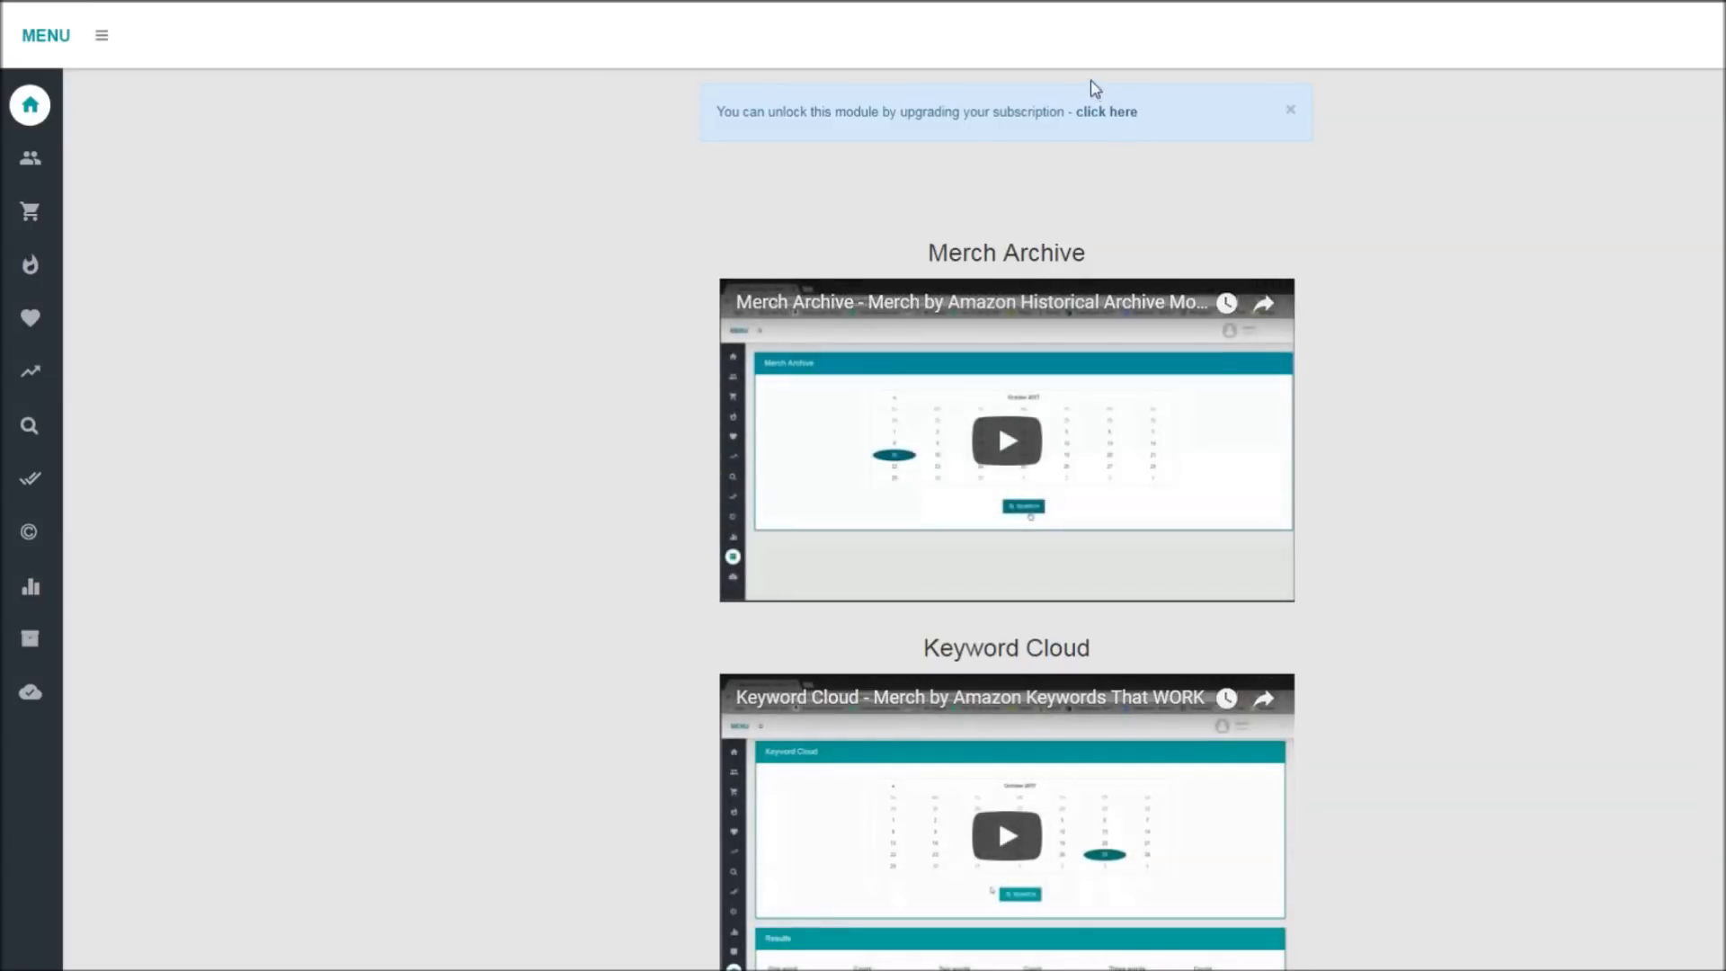
click(132, 693)
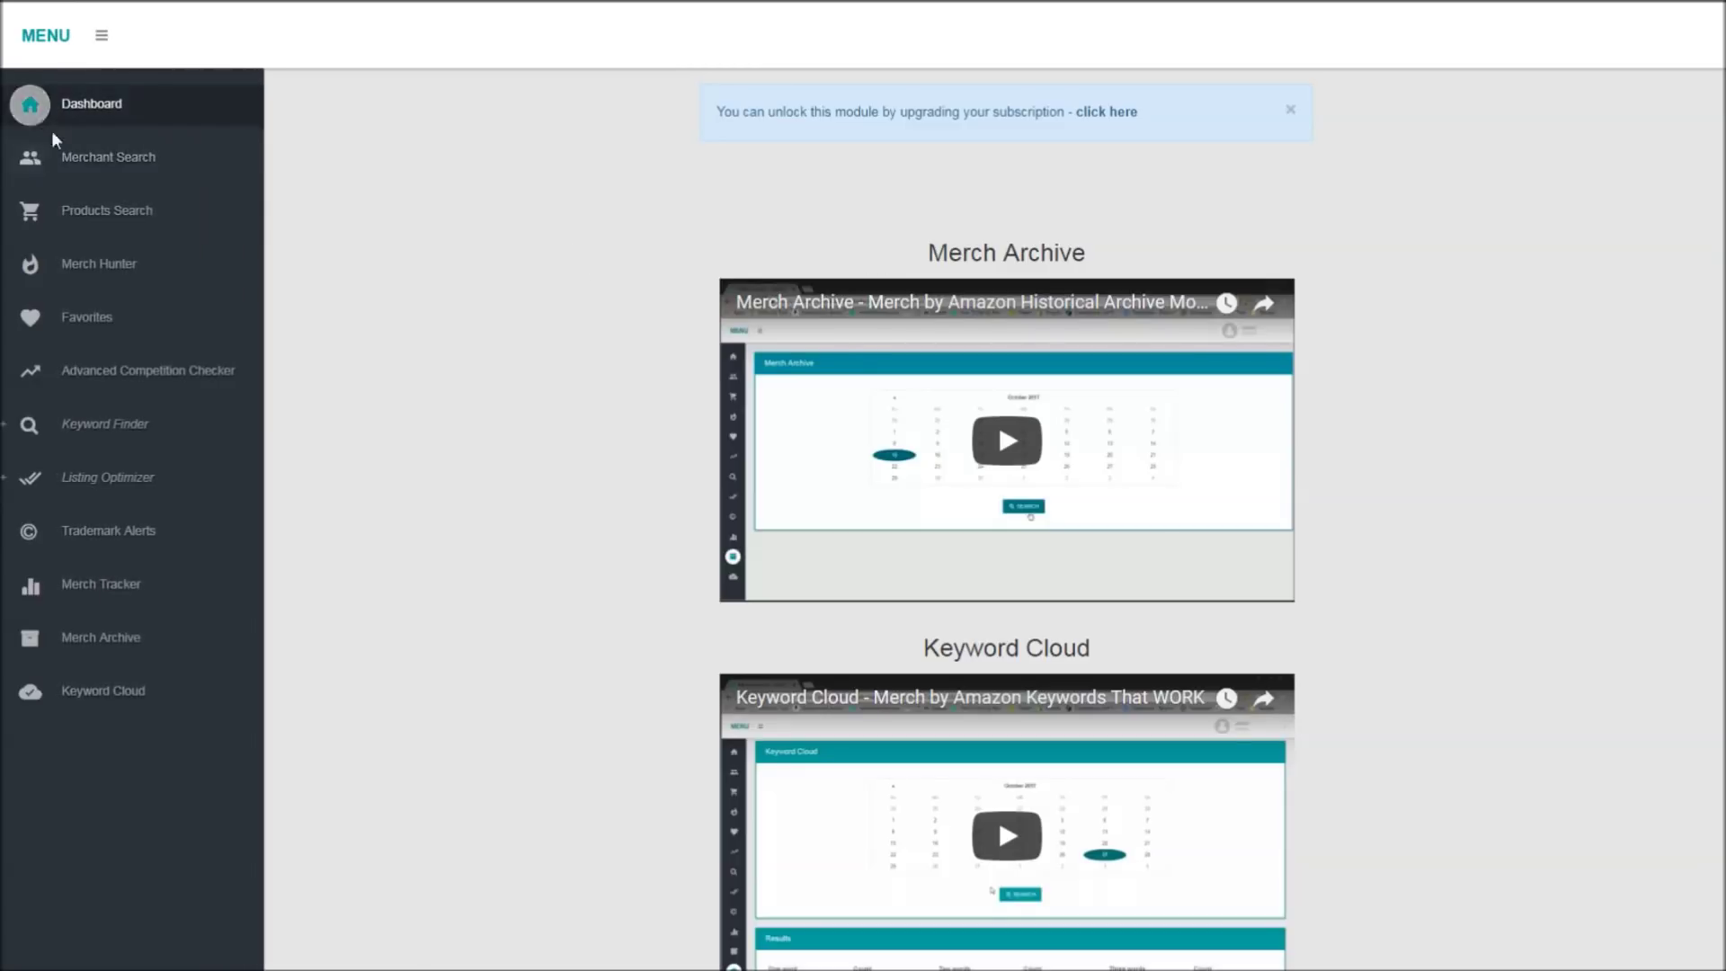
Step: Open the Products Search module
click(98, 213)
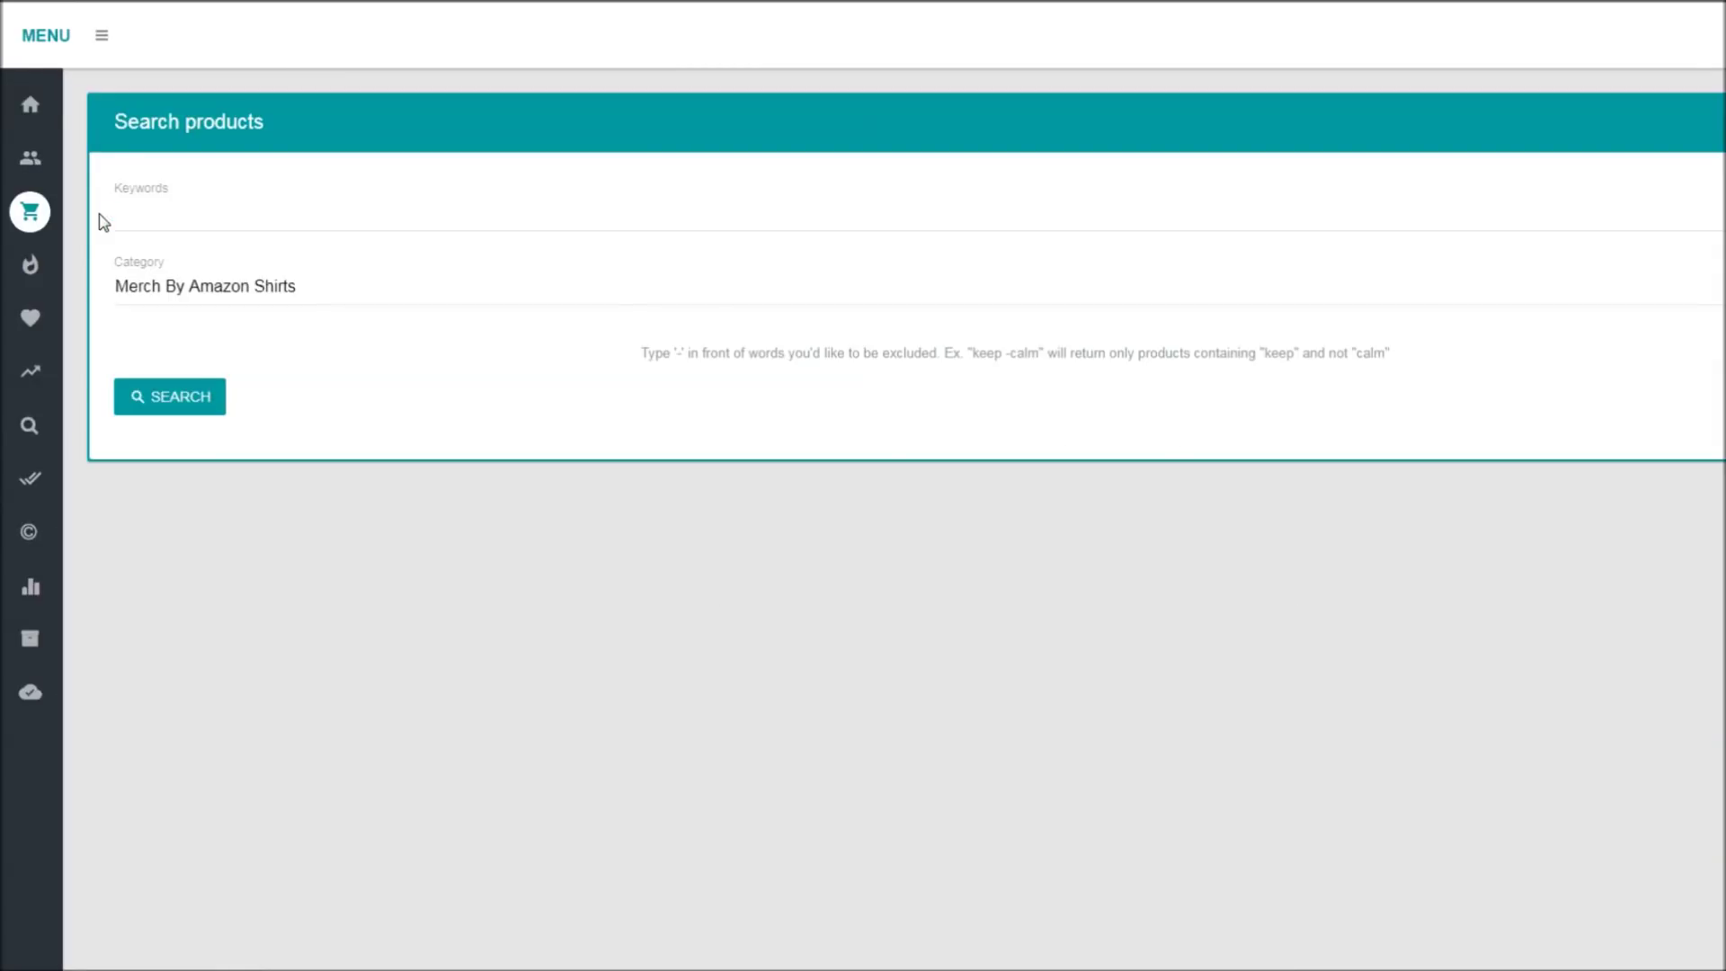